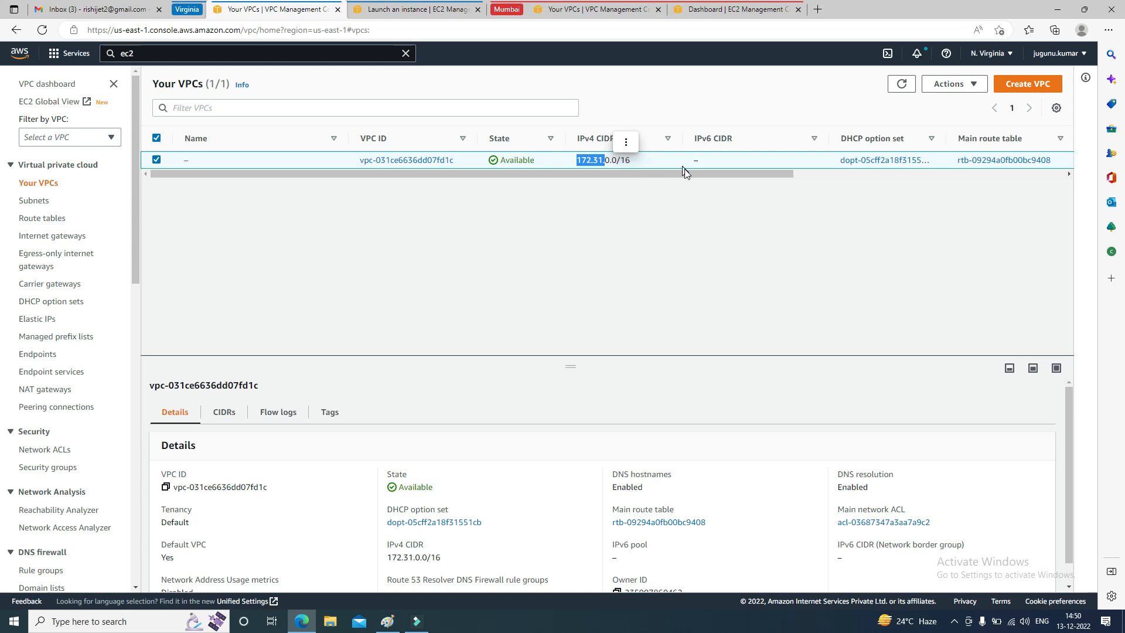
# Step: Switch to the VPC list for the Mumbai region and check the existing VPC's IPv4 CIDR
pyautogui.click(505, 11)
pyautogui.click(504, 13)
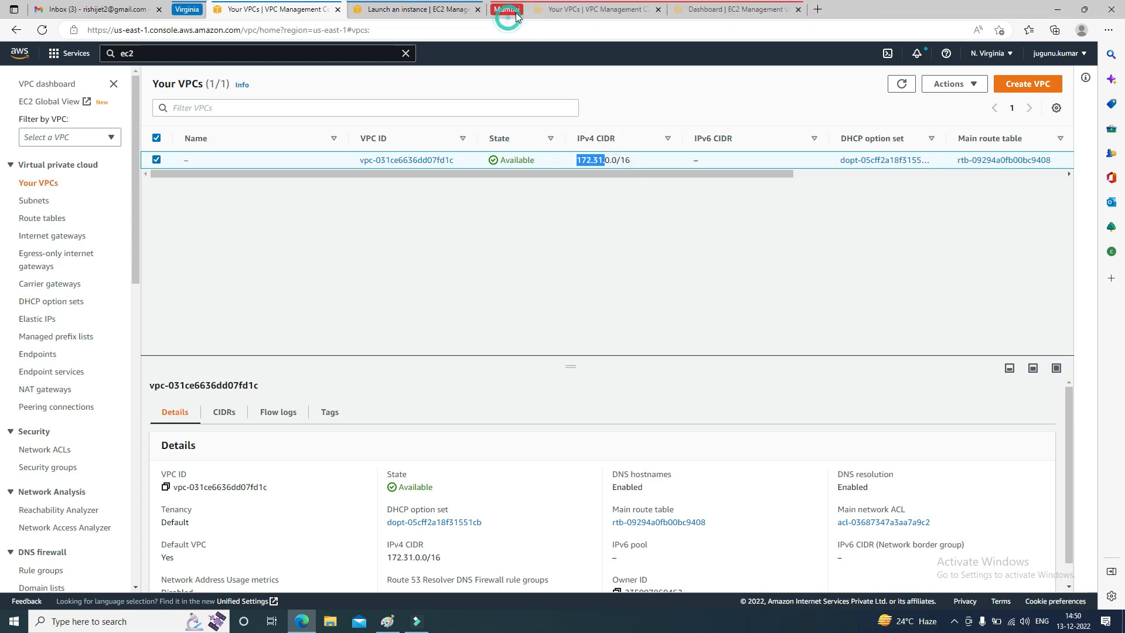
pyautogui.click(540, 11)
pyautogui.click(983, 53)
pyautogui.click(701, 228)
pyautogui.moveTo(572, 161); pyautogui.dragTo(623, 159)
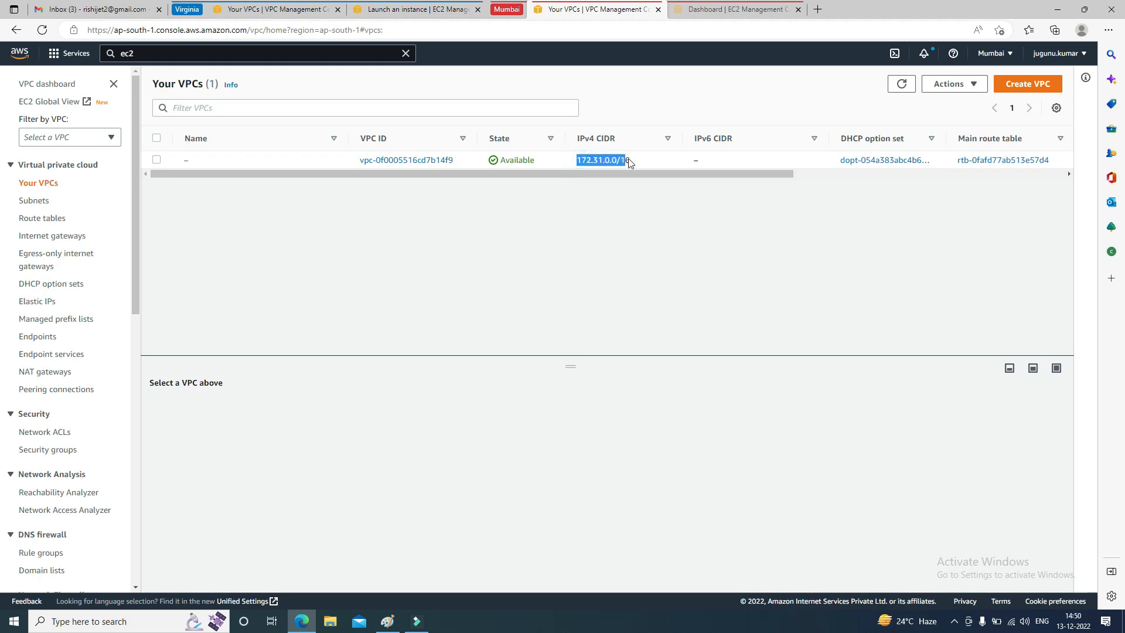
pyautogui.click(626, 159)
pyautogui.click(696, 264)
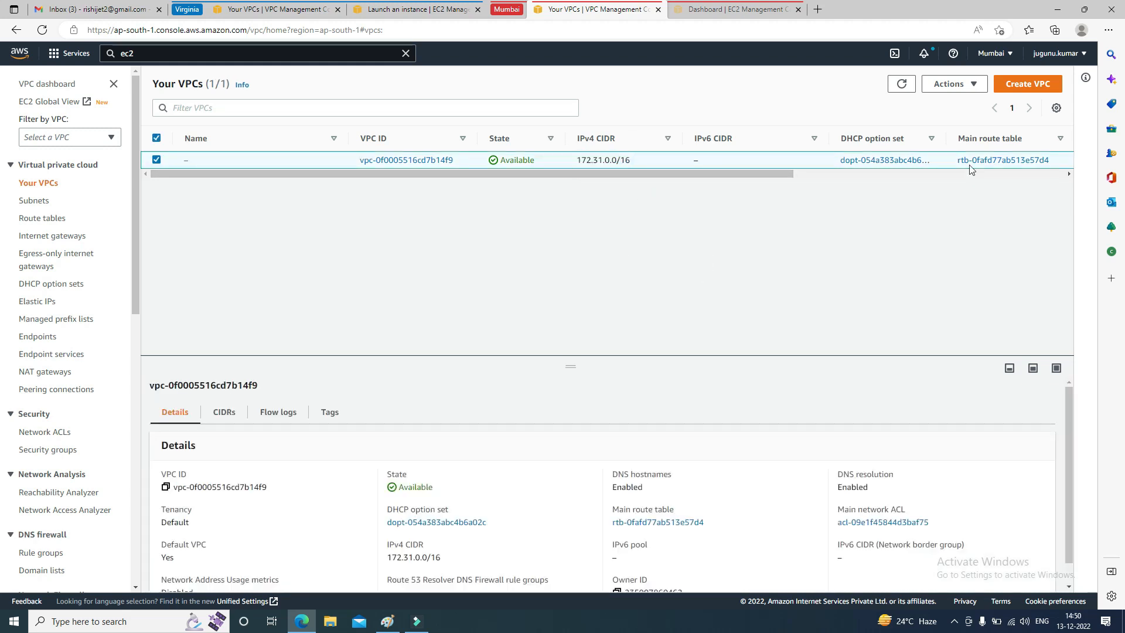
# Step: Create a VPC-only resource named VPC-Dev with the IPv4 CIDR 10.0.0.0/16
pyautogui.click(1025, 87)
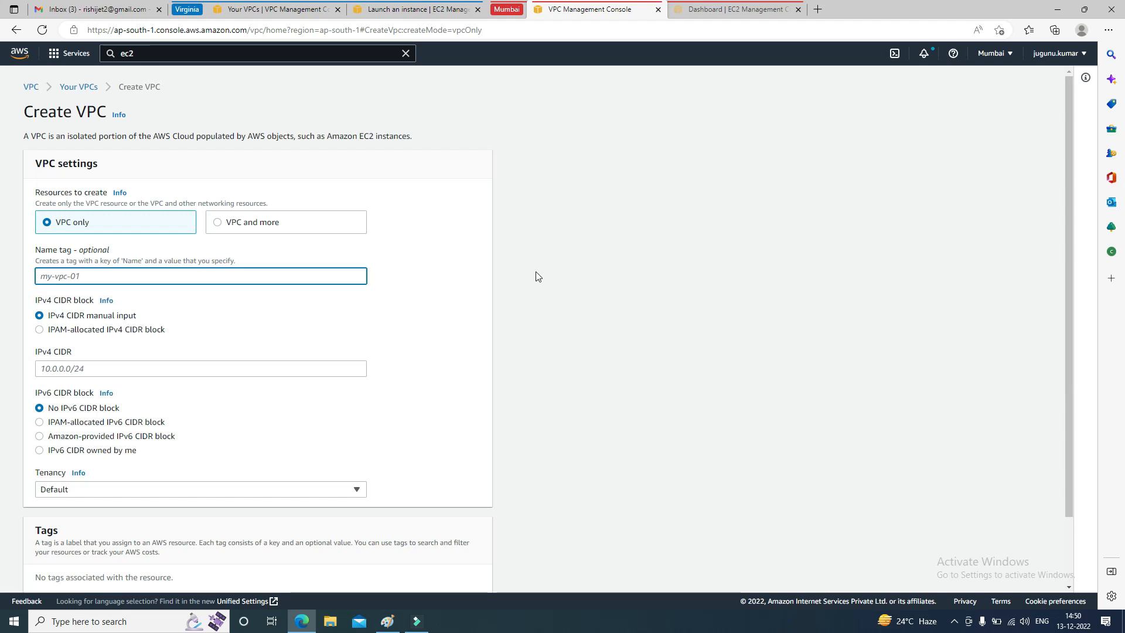
pyautogui.click(136, 276)
pyautogui.write('VPC-Dev')
pyautogui.scroll(-2, 122, 278)
pyautogui.click(89, 270)
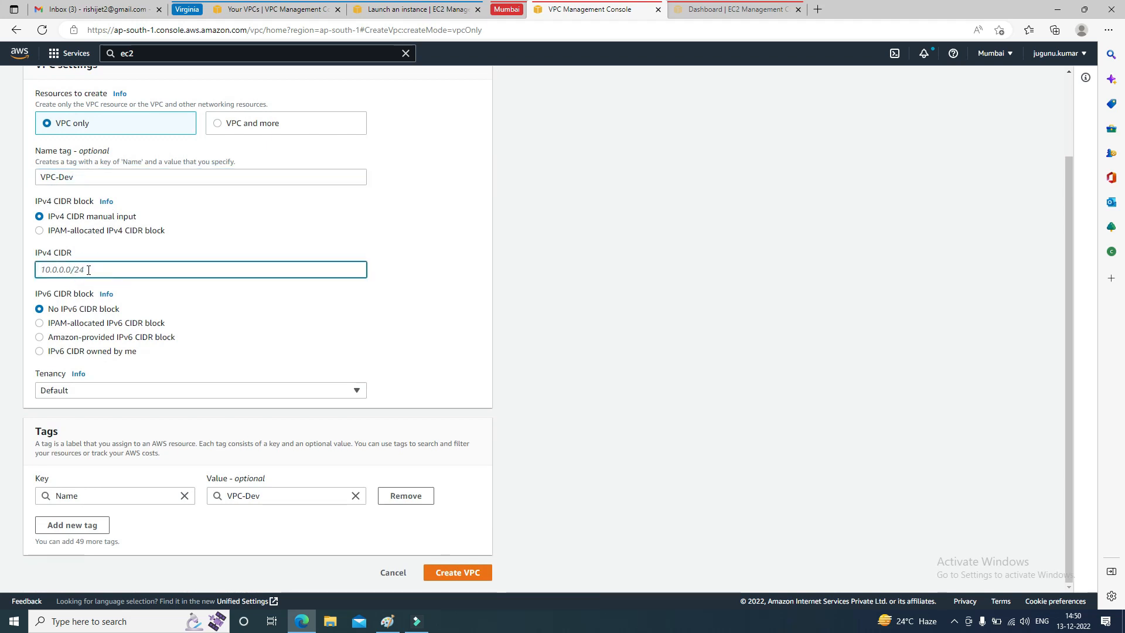
pyautogui.write('10')
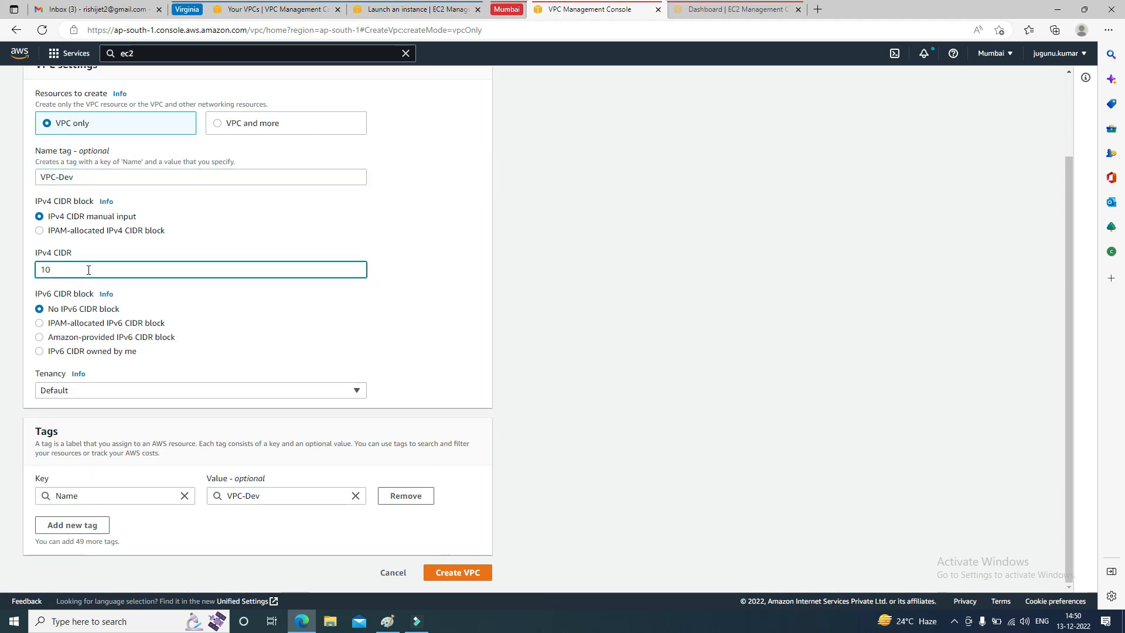
pyautogui.write('.0.0.0/16')
pyautogui.click(445, 575)
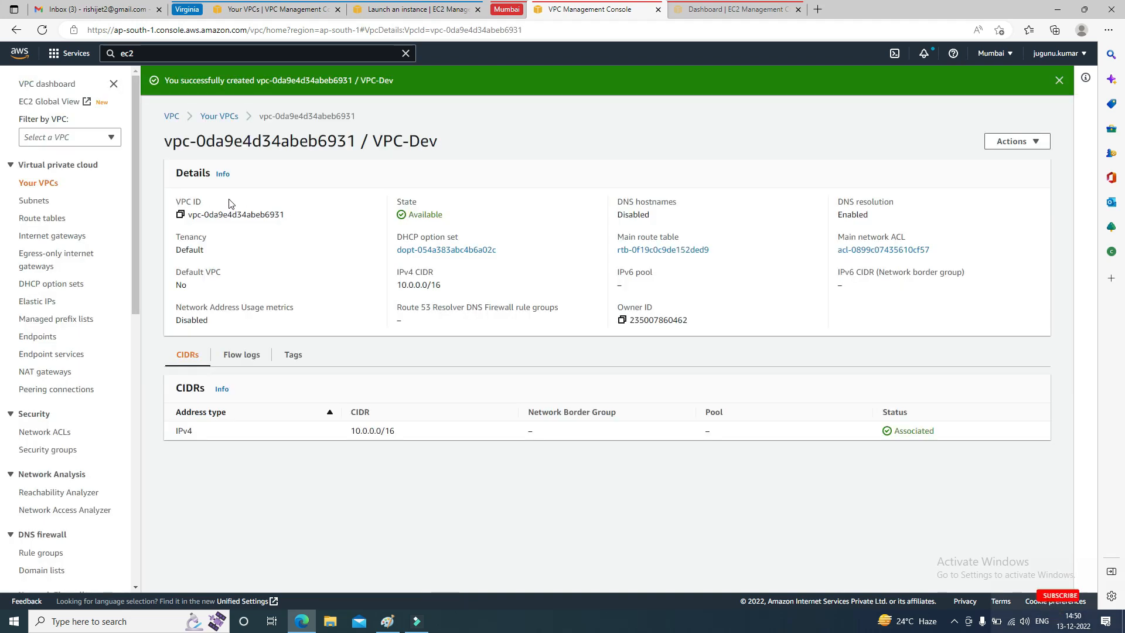
# Step: Name the route table belonging to VPC-Dev RT-Dev
pyautogui.click(32, 201)
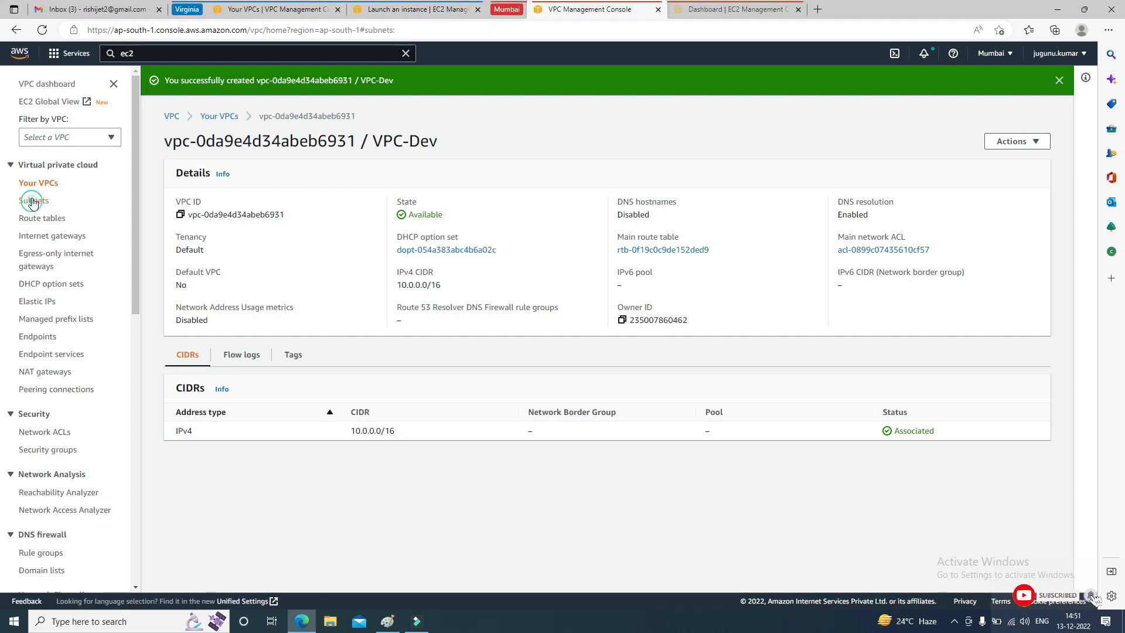
pyautogui.click(41, 221)
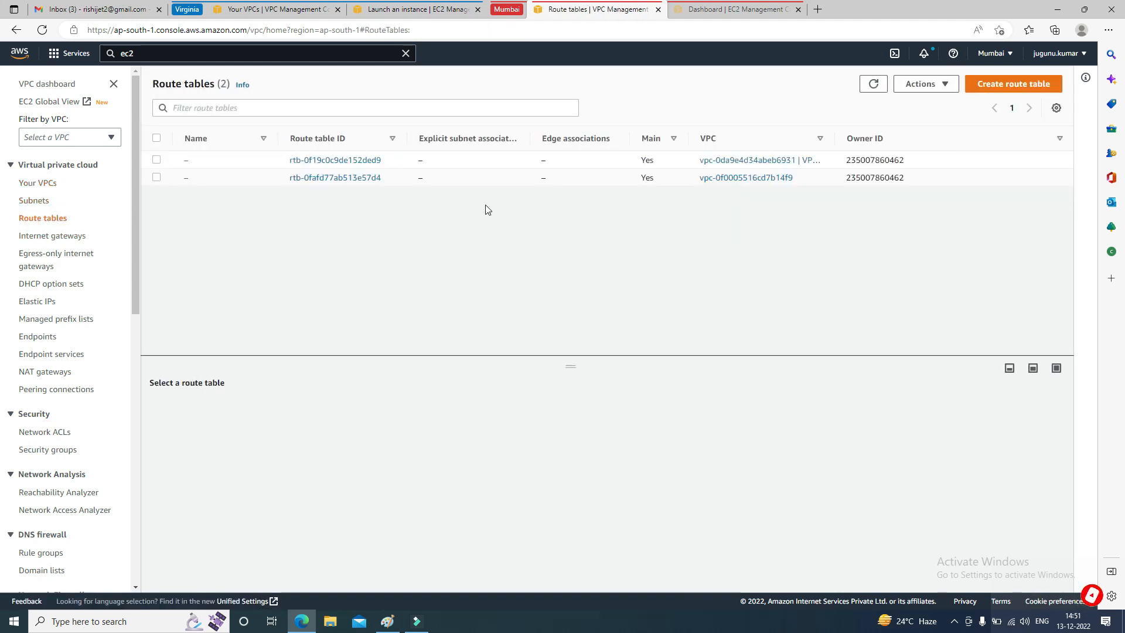
pyautogui.moveTo(835, 138); pyautogui.dragTo(858, 139)
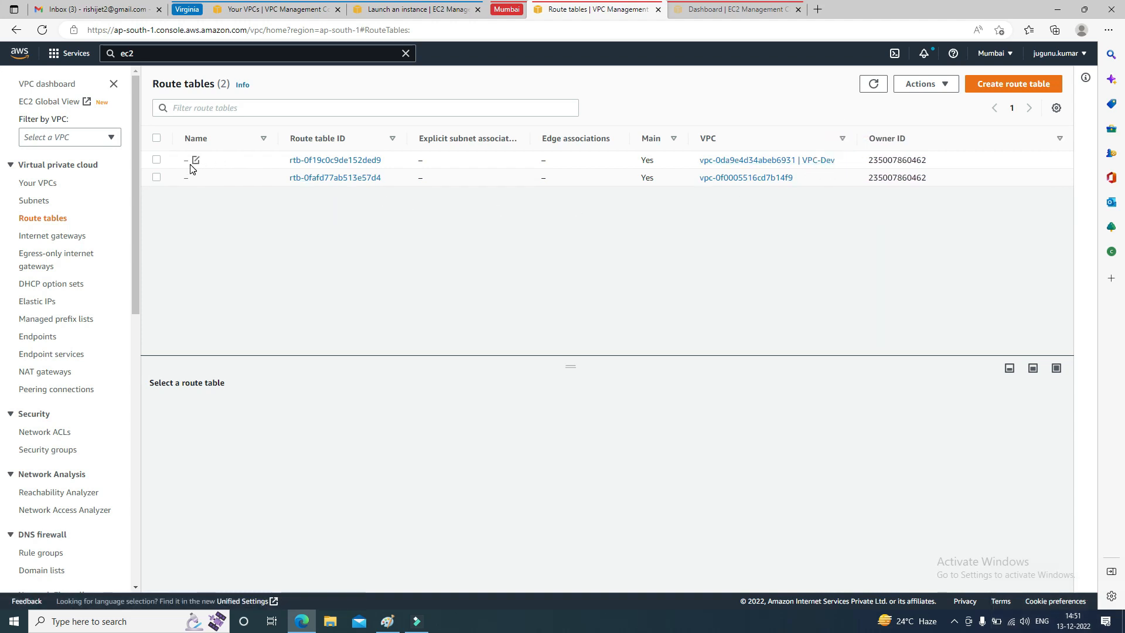
pyautogui.click(196, 160)
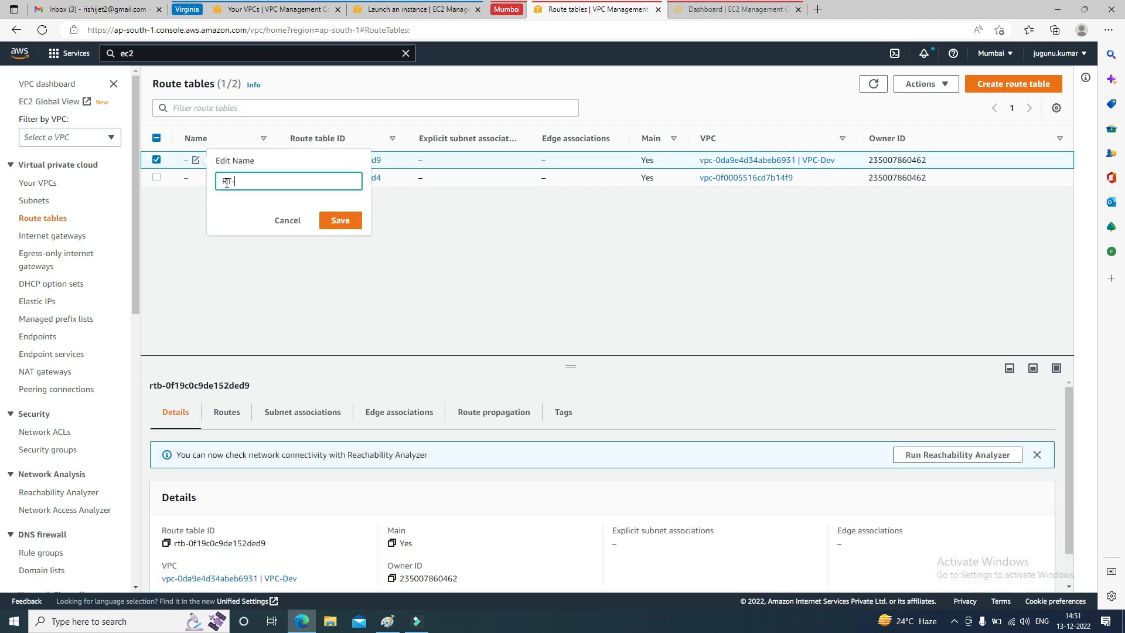
# Step: Create an internet gateway with the name tag iG-Dev
pyautogui.click(53, 236)
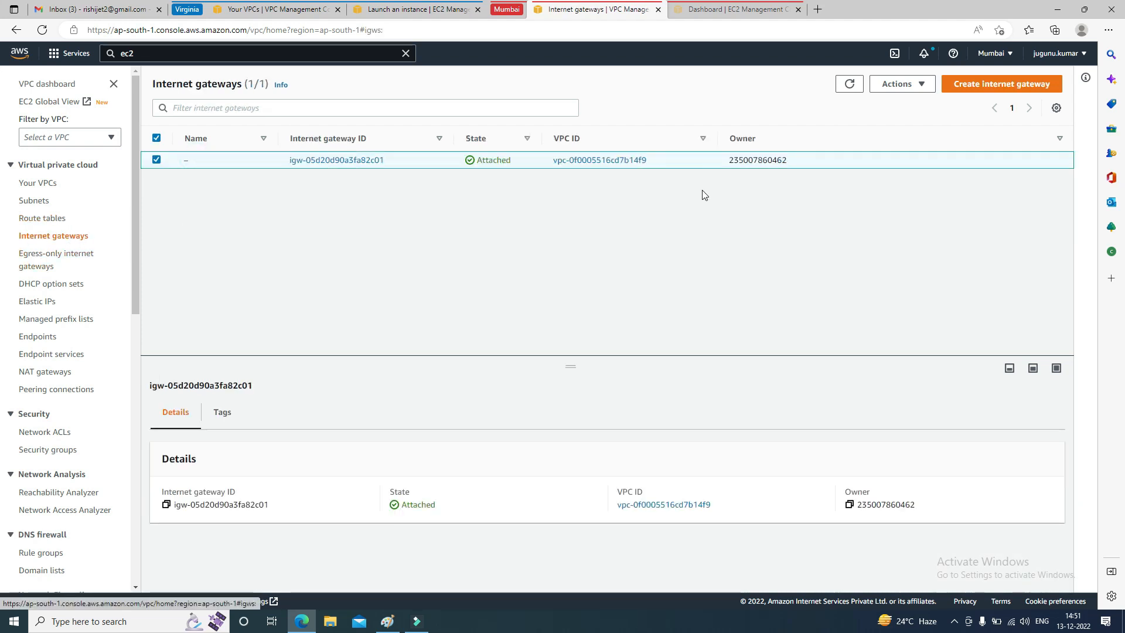
pyautogui.click(1007, 84)
pyautogui.click(217, 244)
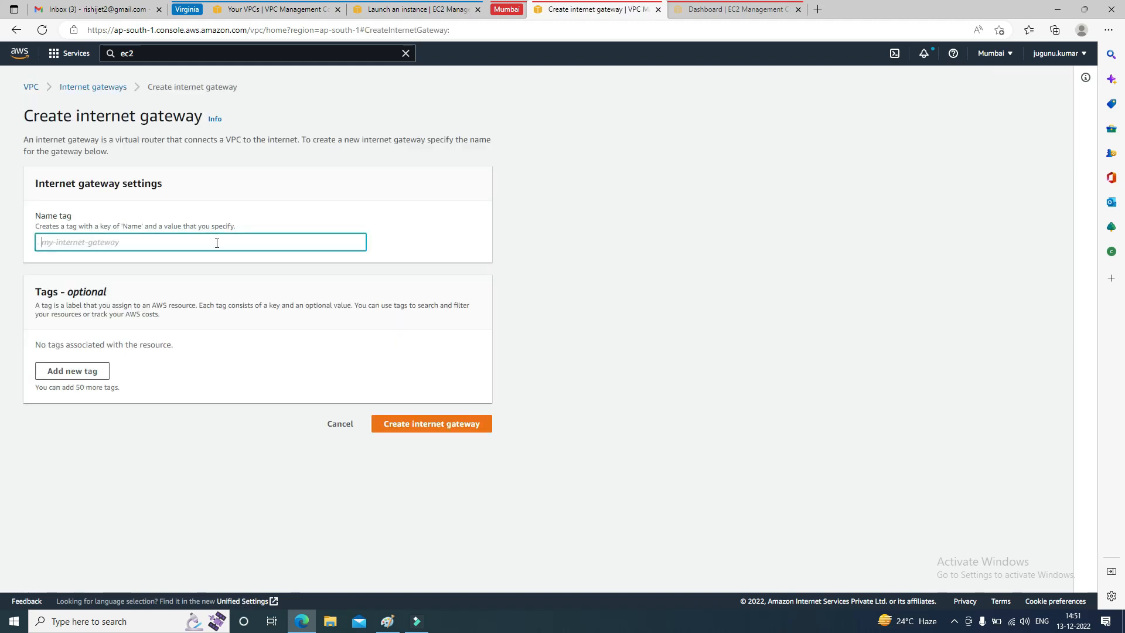
pyautogui.write('iG-Dev')
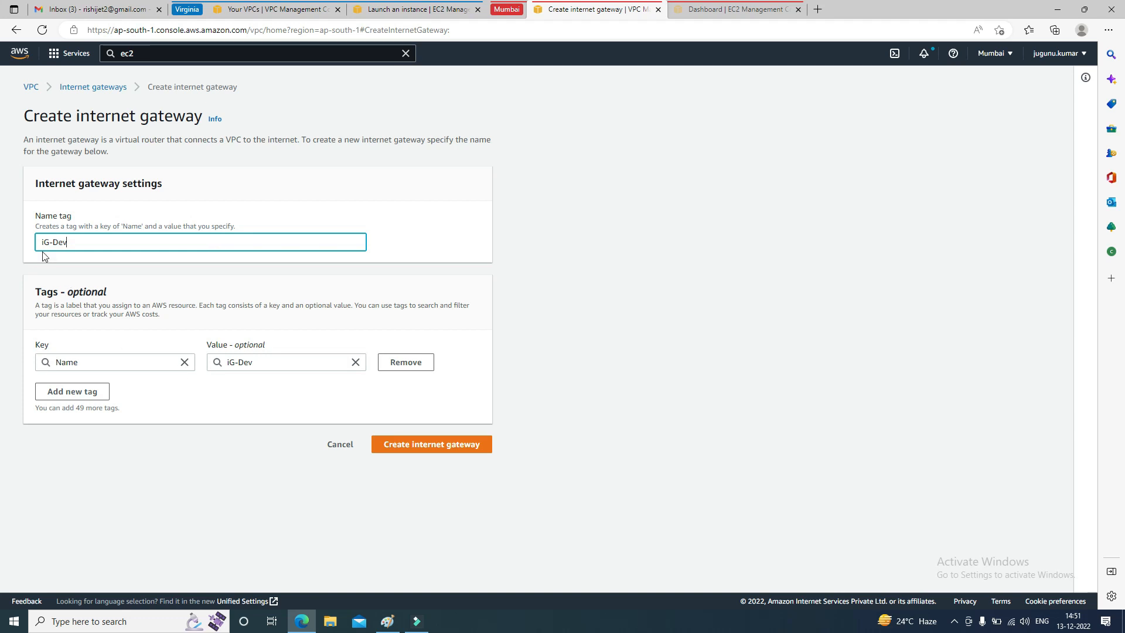
pyautogui.click(398, 444)
# Step: Attach the iG-Dev internet gateway to VPC-Dev and dismiss the notification
pyautogui.click(1012, 146)
pyautogui.click(1007, 163)
pyautogui.click(146, 226)
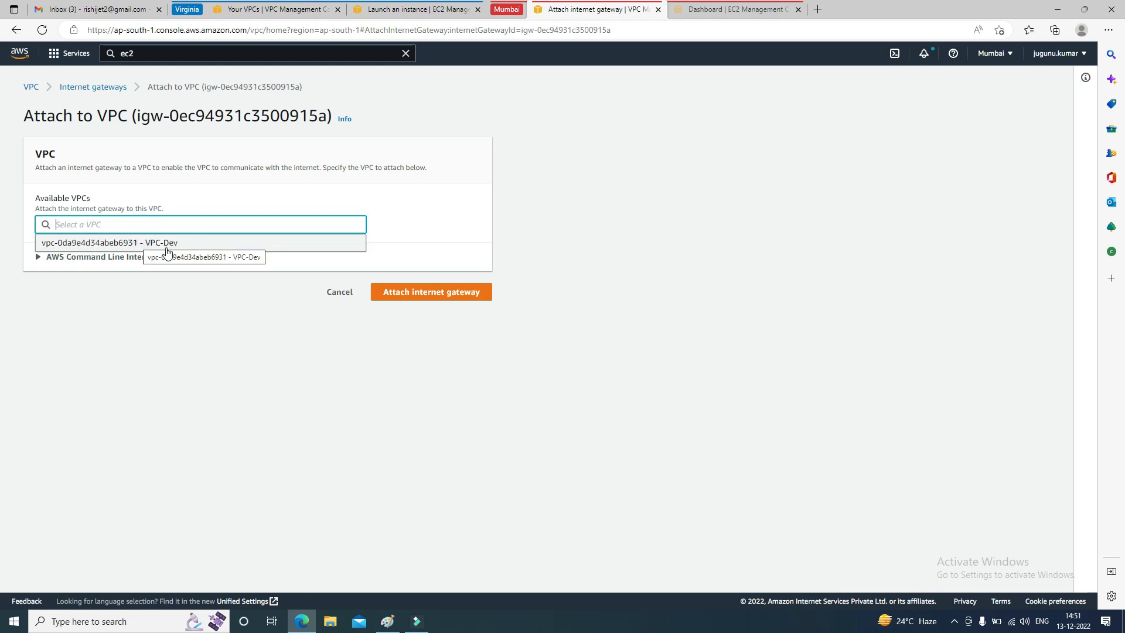
pyautogui.click(166, 244)
pyautogui.click(410, 292)
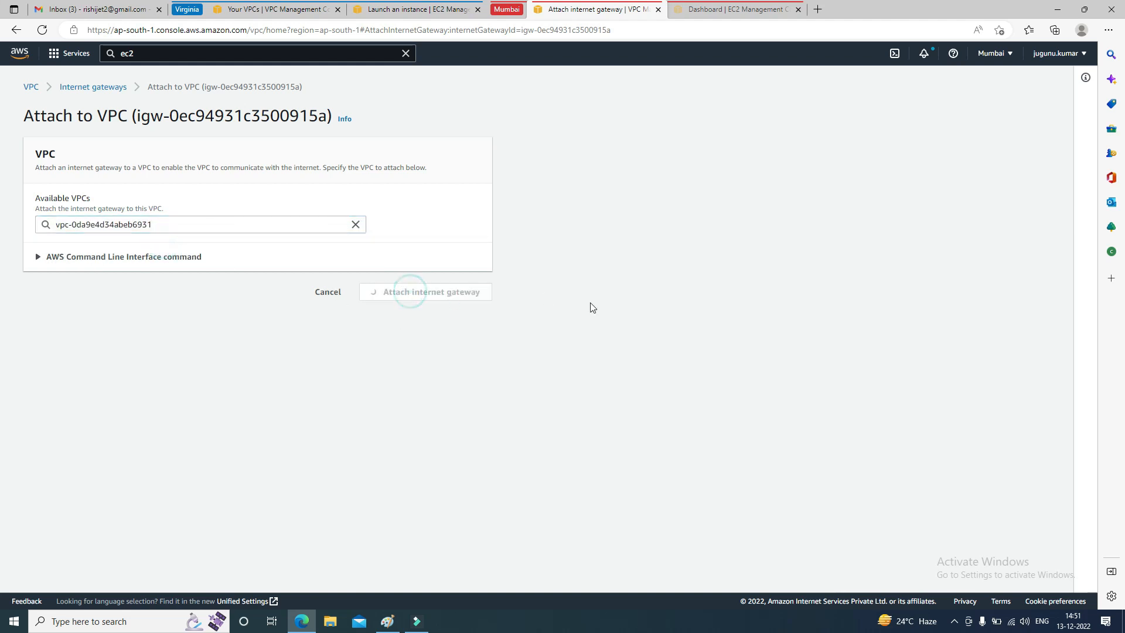
pyautogui.click(1064, 76)
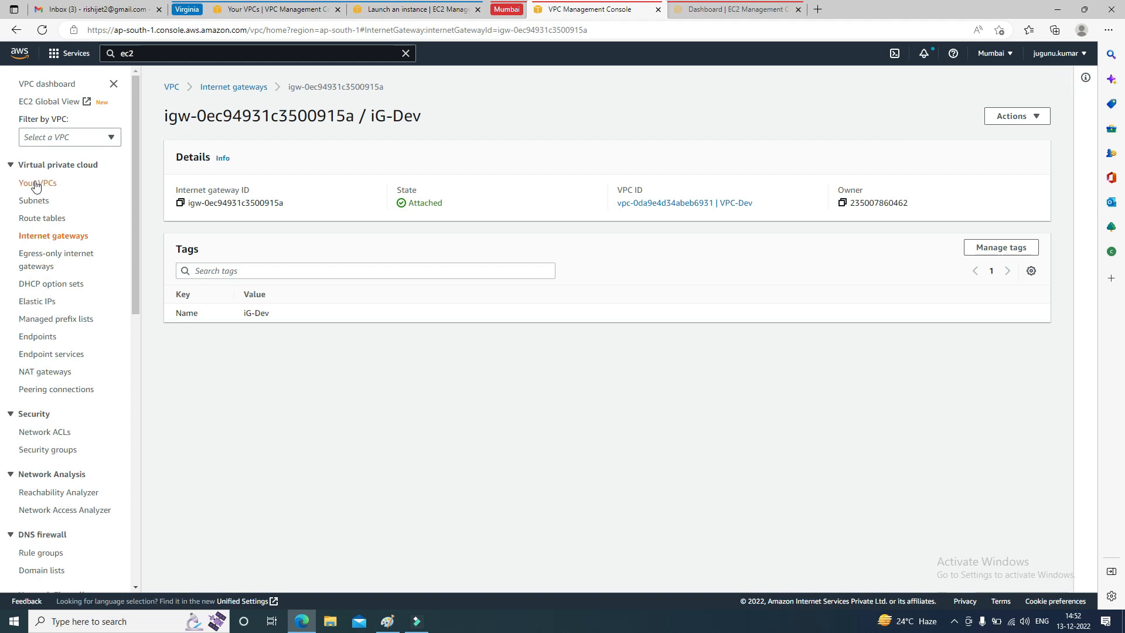
# Step: Start a new subnet in VPC-Dev and name it Public-Subnet
pyautogui.click(35, 200)
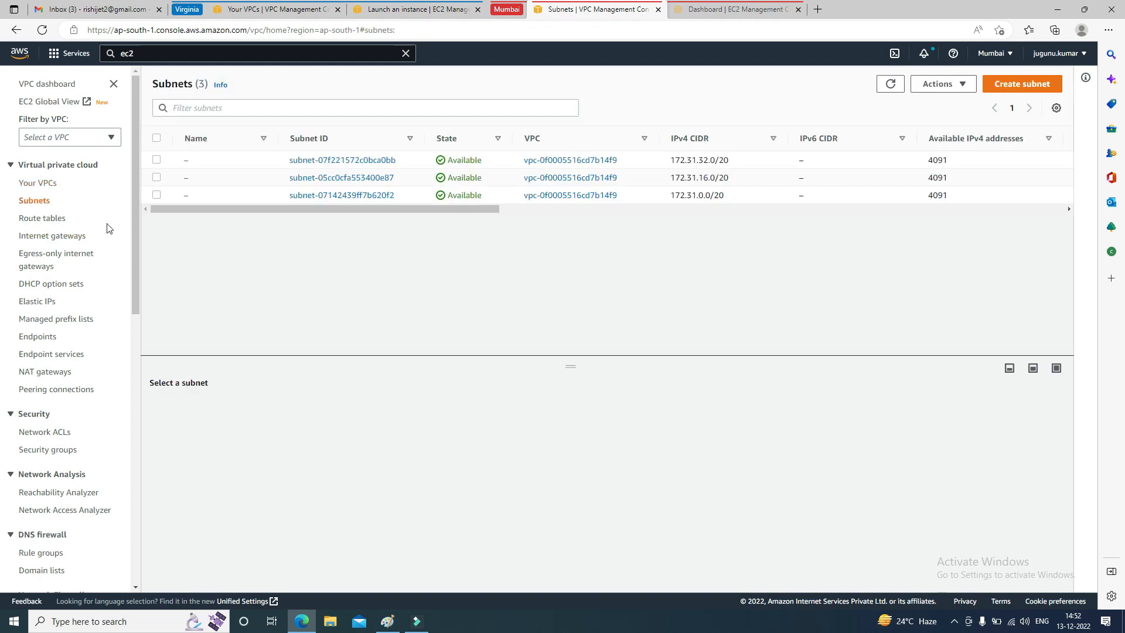
pyautogui.click(1011, 86)
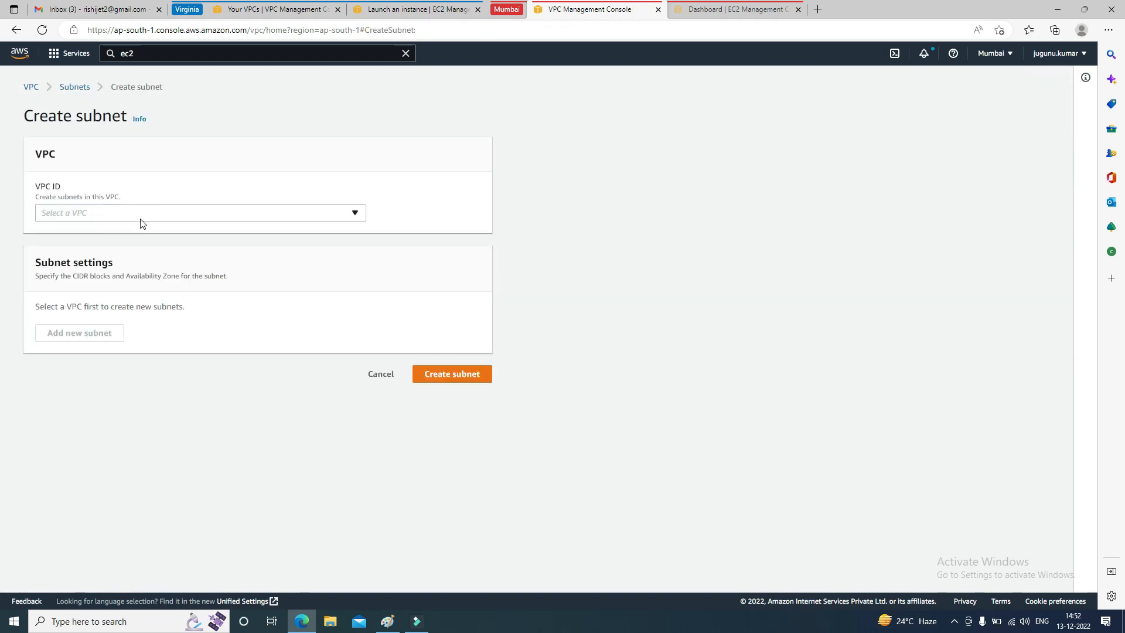
pyautogui.click(139, 213)
pyautogui.click(134, 254)
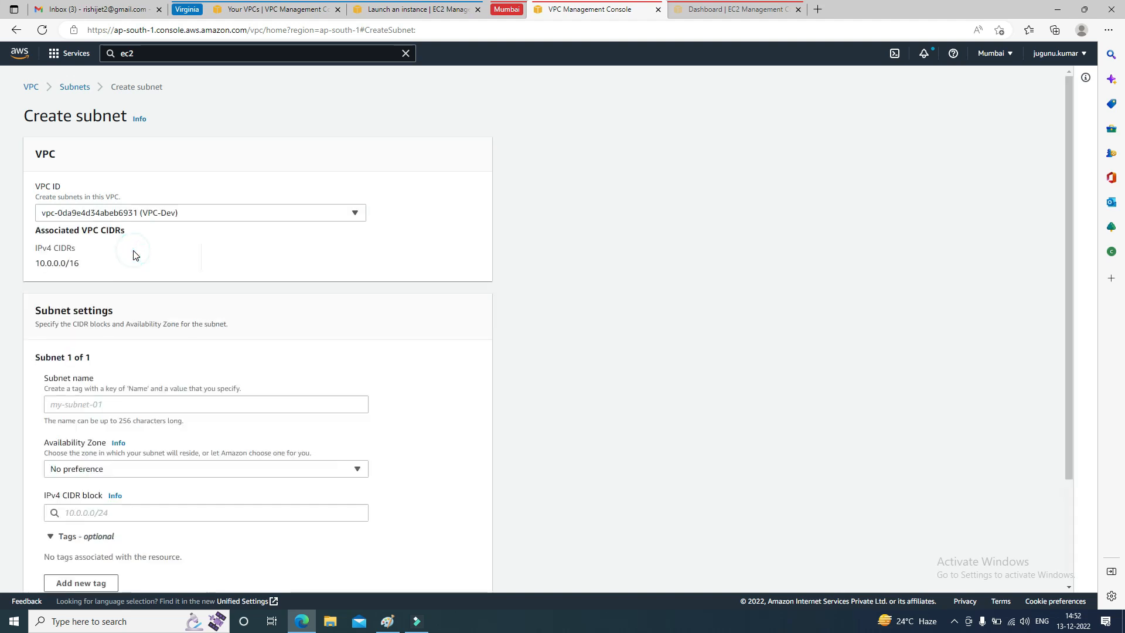
pyautogui.scroll(-1, 99, 363)
pyautogui.click(95, 326)
pyautogui.write('Pub')
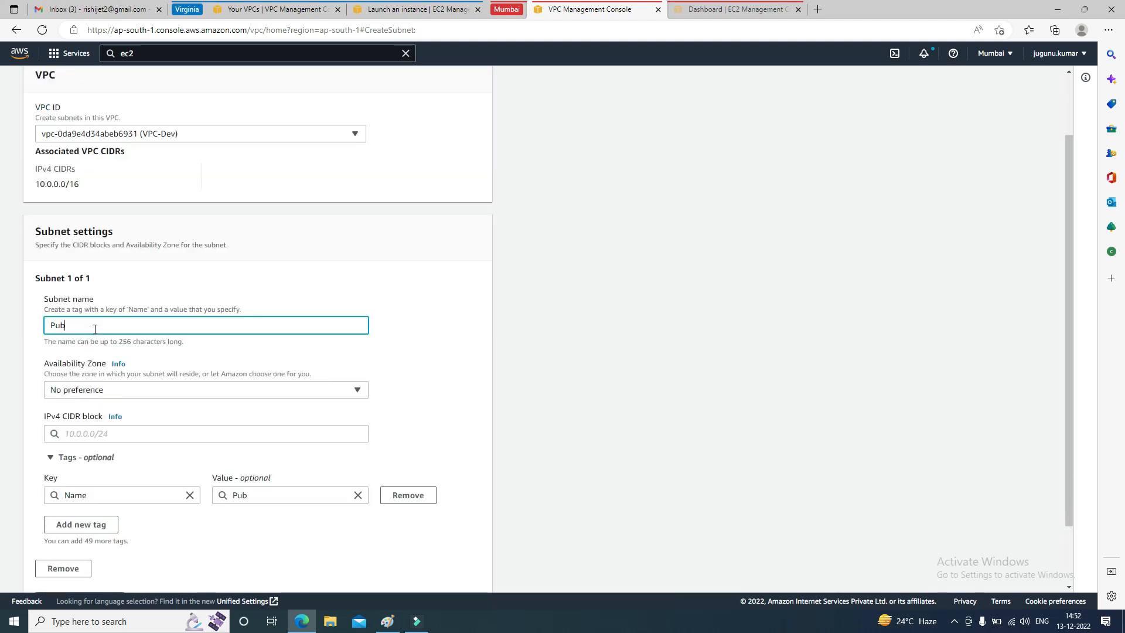
pyautogui.write('lic-Subnet')
# Step: Keep the availability zone at No preference, set the subnet's IPv4 CIDR block to 10.0.0.0/24 and create the subnet
pyautogui.scroll(-1, 95, 328)
pyautogui.click(141, 316)
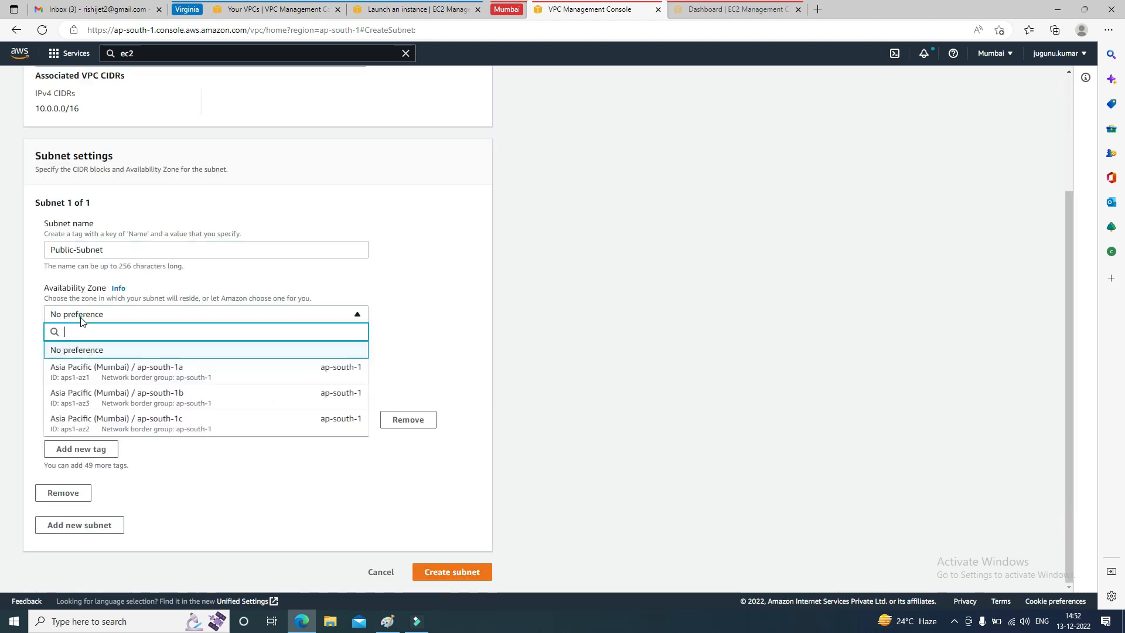
pyautogui.click(420, 264)
pyautogui.click(94, 358)
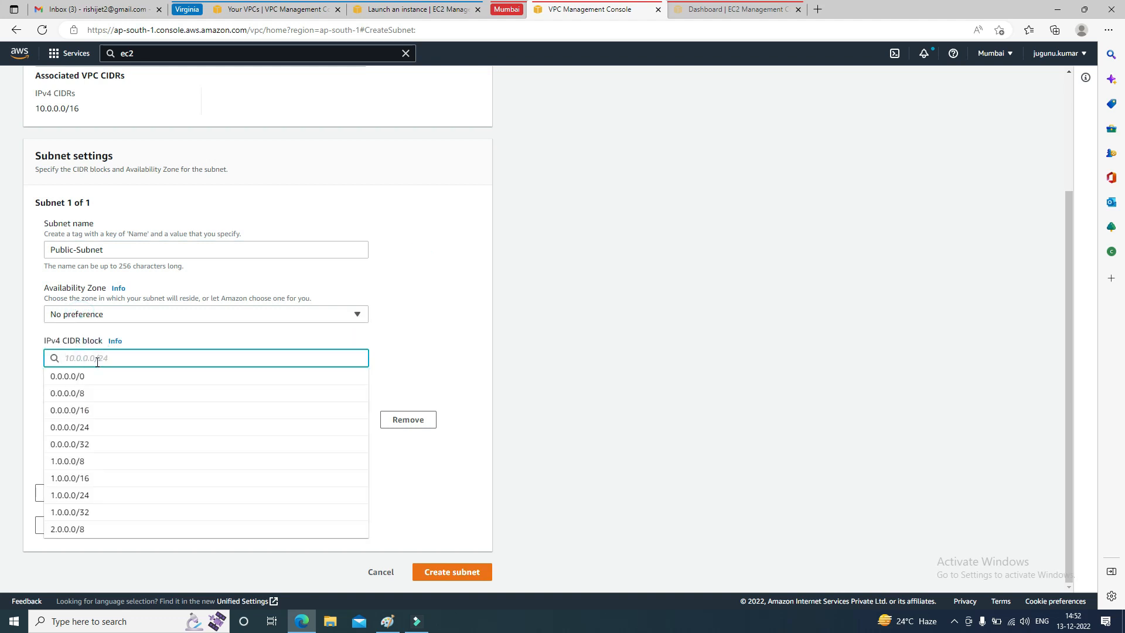
pyautogui.write('10.0.0.0/24')
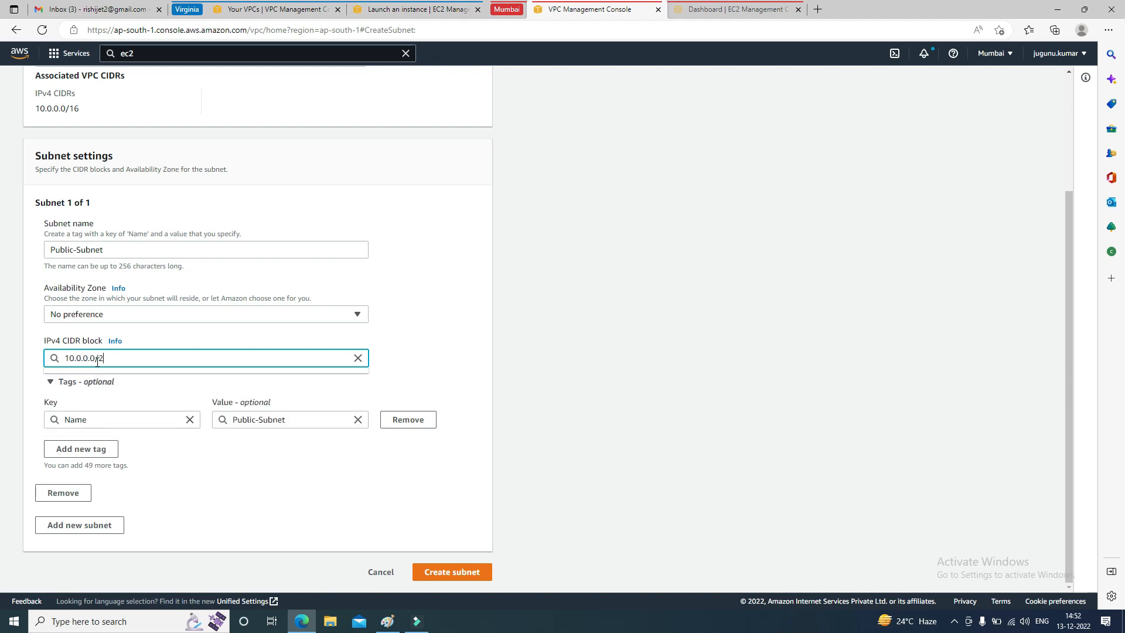
pyautogui.click(451, 574)
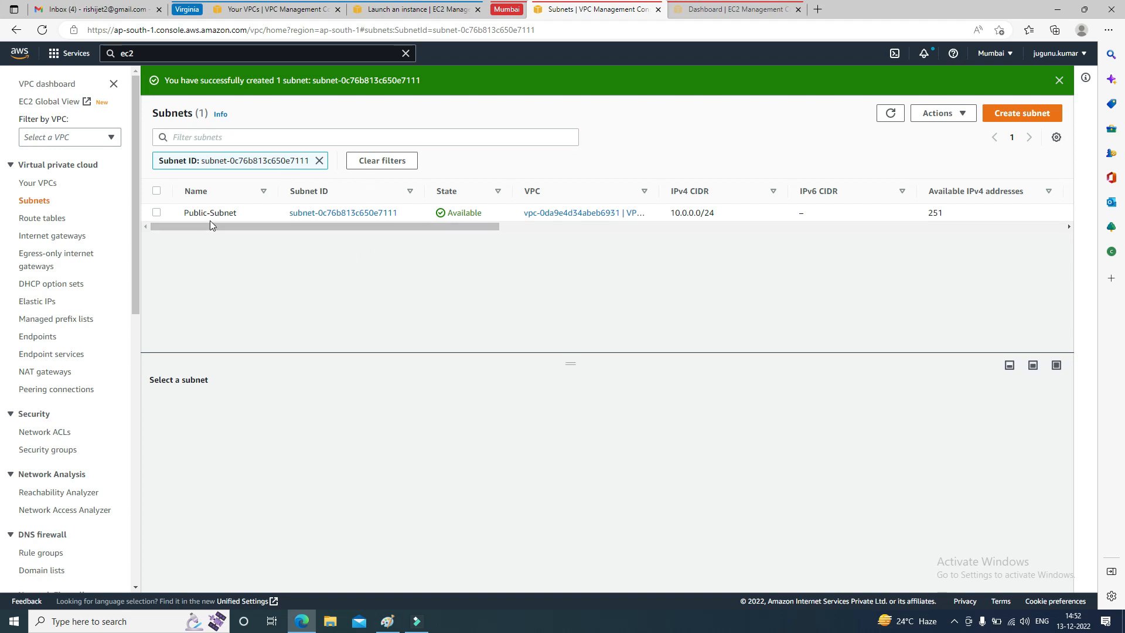
# Step: Explicitly associate Public-Subnet with the RT-Dev route table and save the association
pyautogui.click(46, 220)
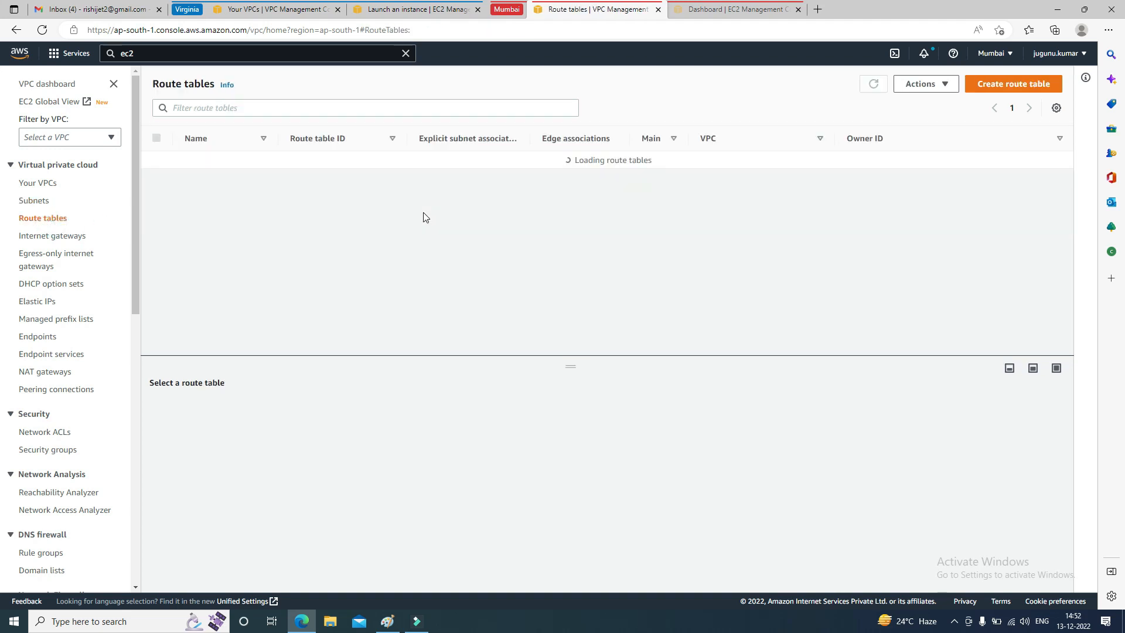
pyautogui.click(196, 159)
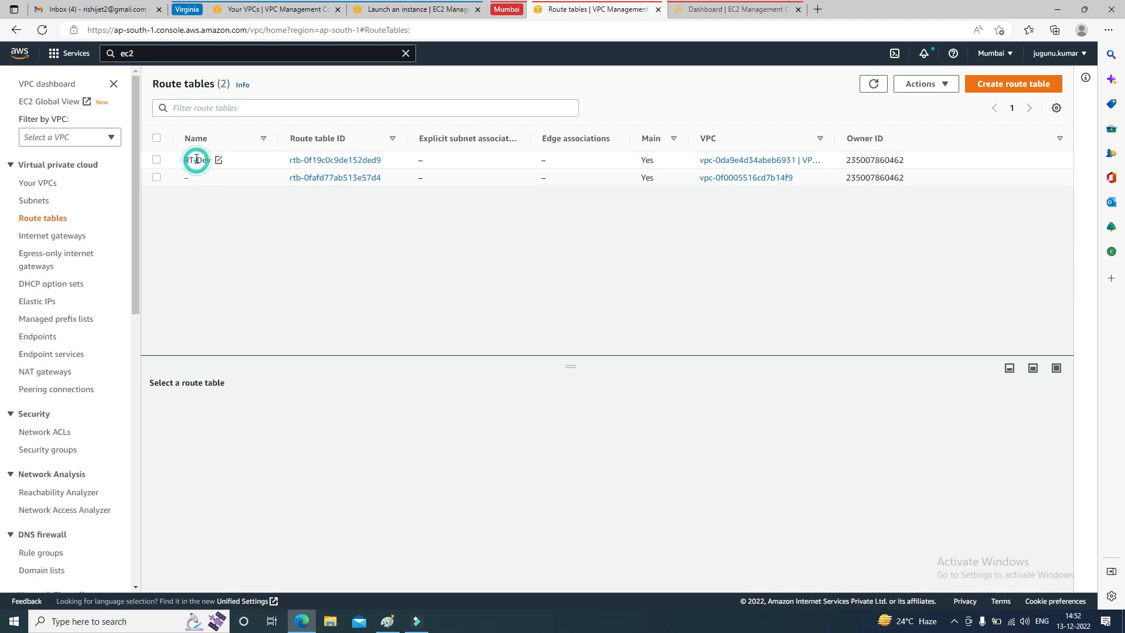
pyautogui.click(298, 413)
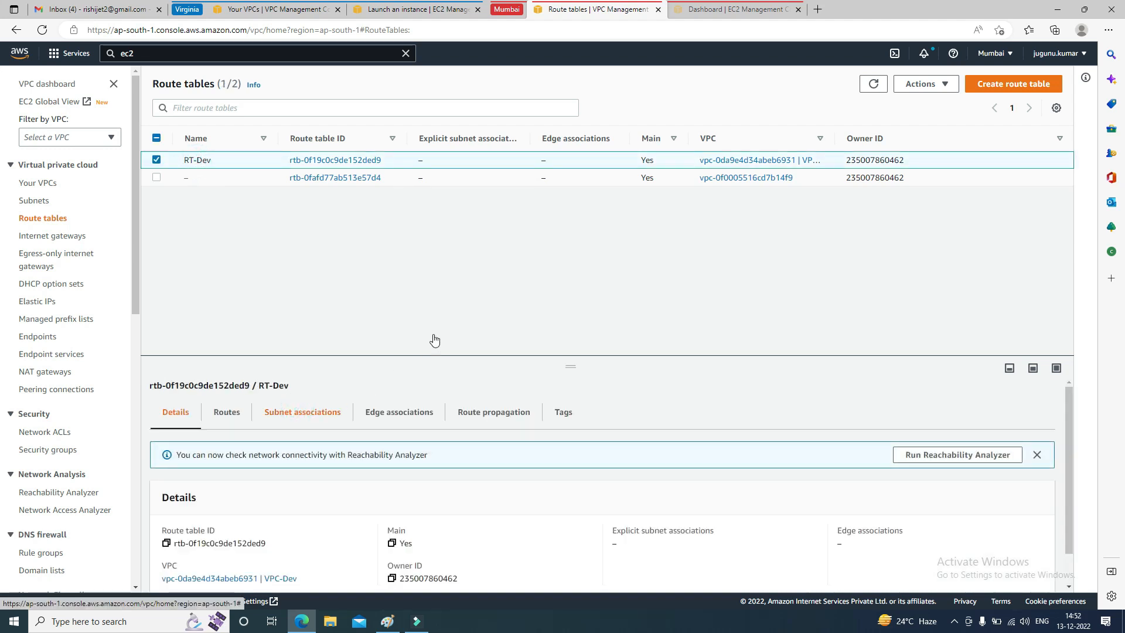
pyautogui.scroll(-1, 332, 402)
pyautogui.scroll(1, 307, 440)
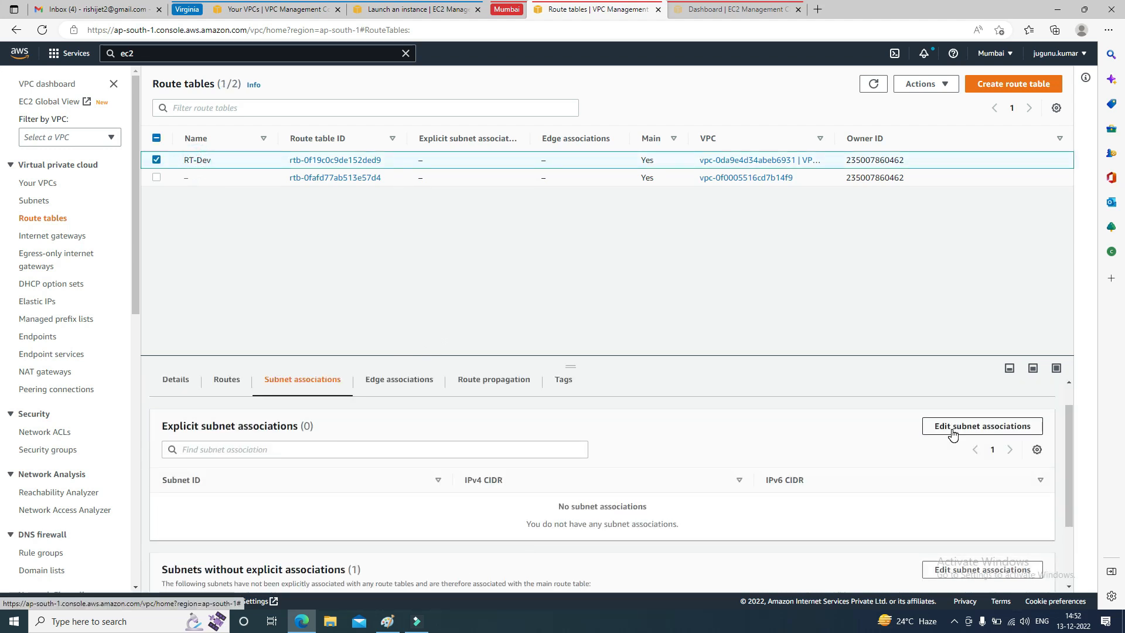
pyautogui.click(967, 427)
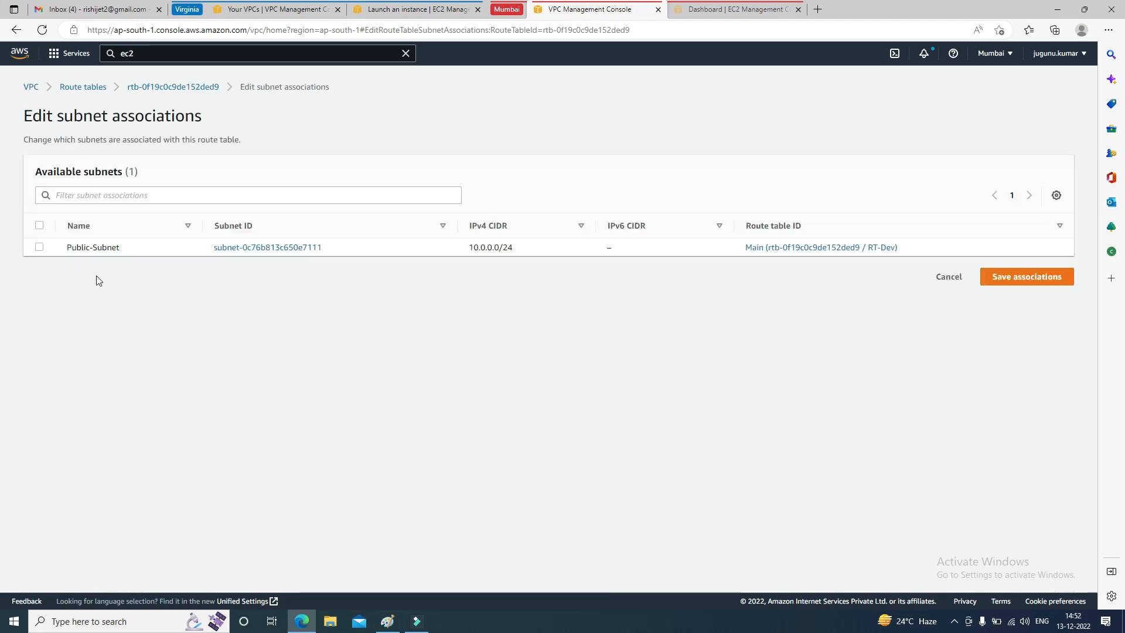
pyautogui.click(39, 247)
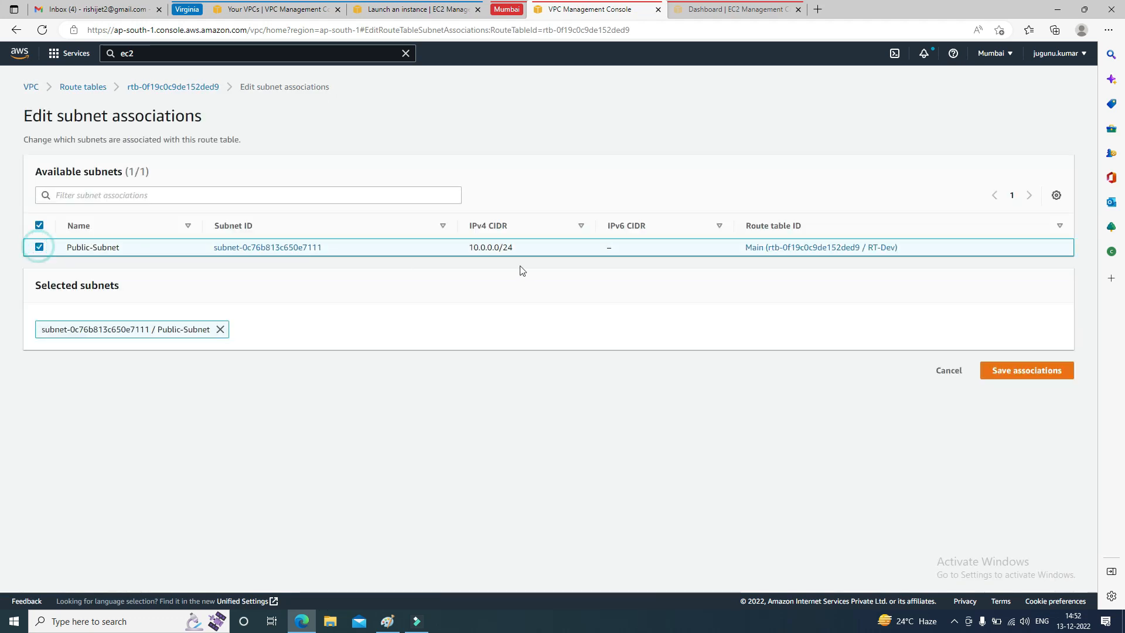
pyautogui.click(1003, 371)
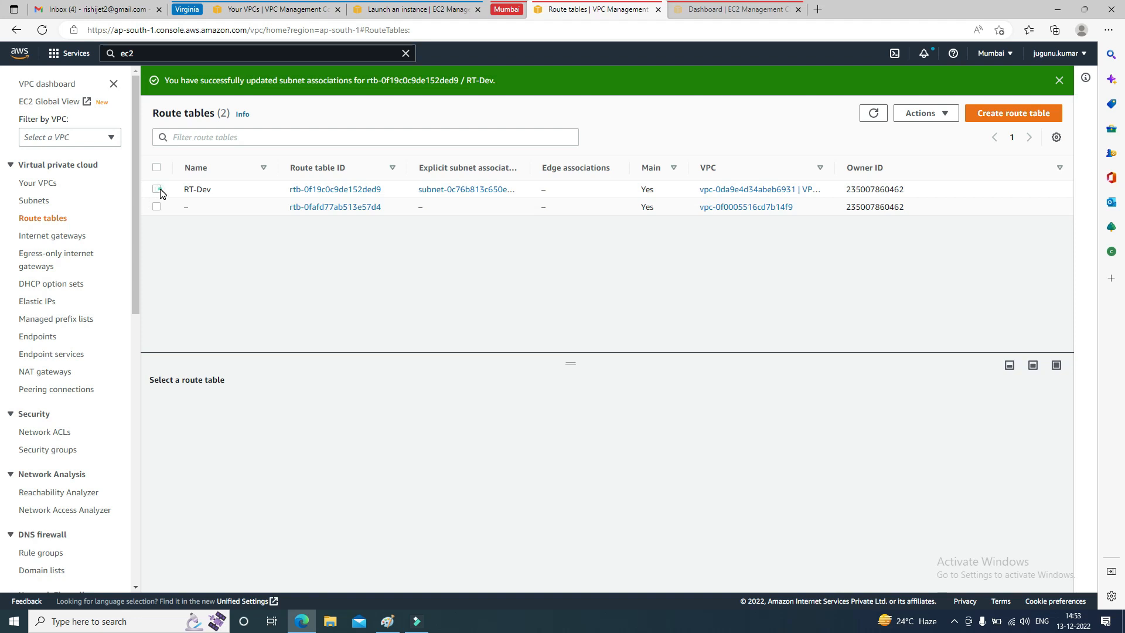
# Step: Check the explicit subnet associations of the RT-Dev route table and display its routes
pyautogui.click(157, 190)
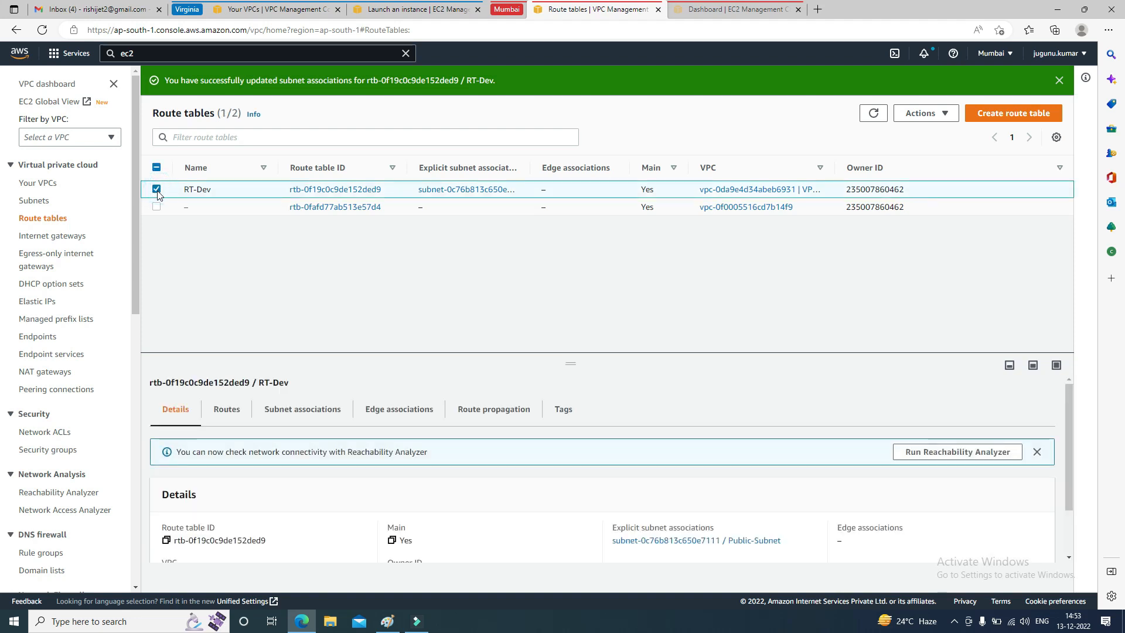
pyautogui.click(287, 413)
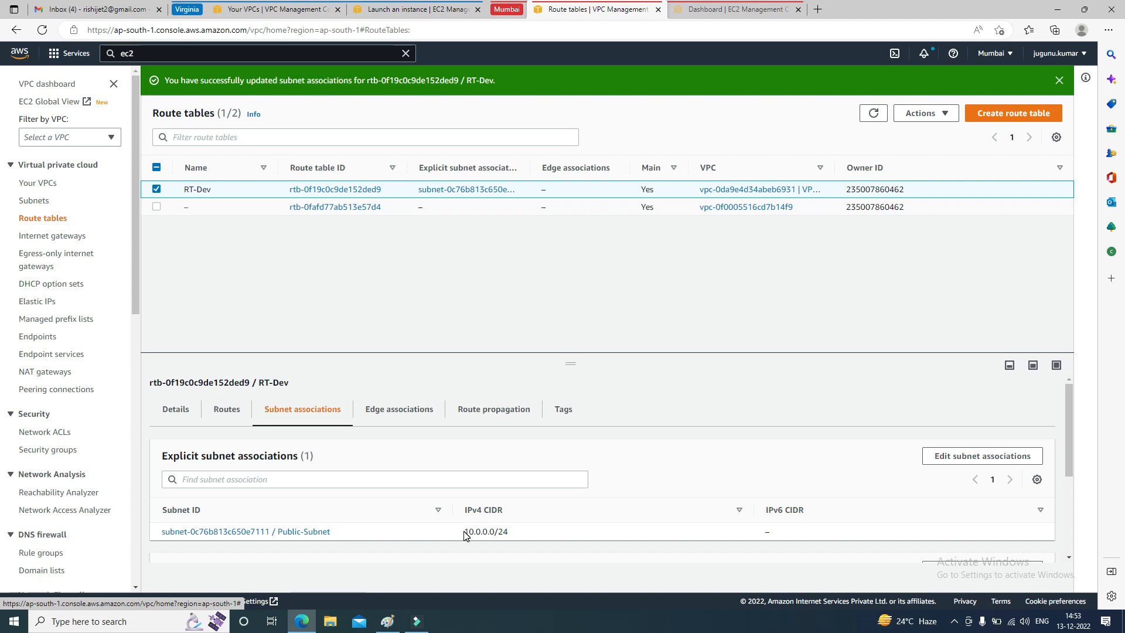
pyautogui.click(159, 160)
pyautogui.click(228, 415)
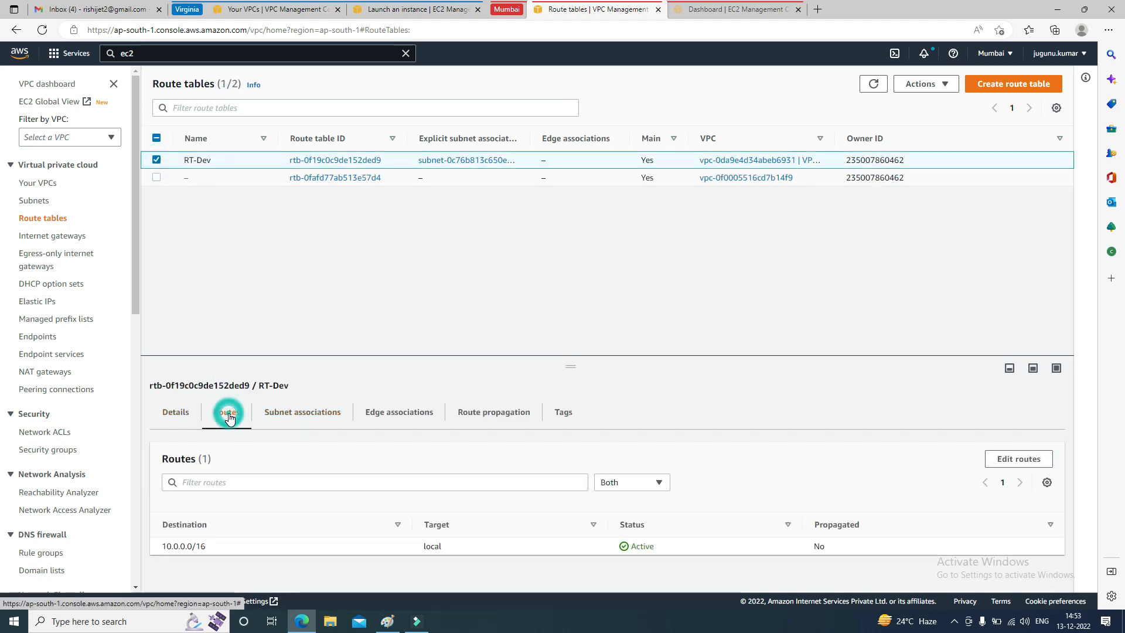
# Step: Add a route with destination 0.0.0.0/0 and the iG-Dev internet gateway as target to RT-Dev and save the changes
pyautogui.click(1018, 460)
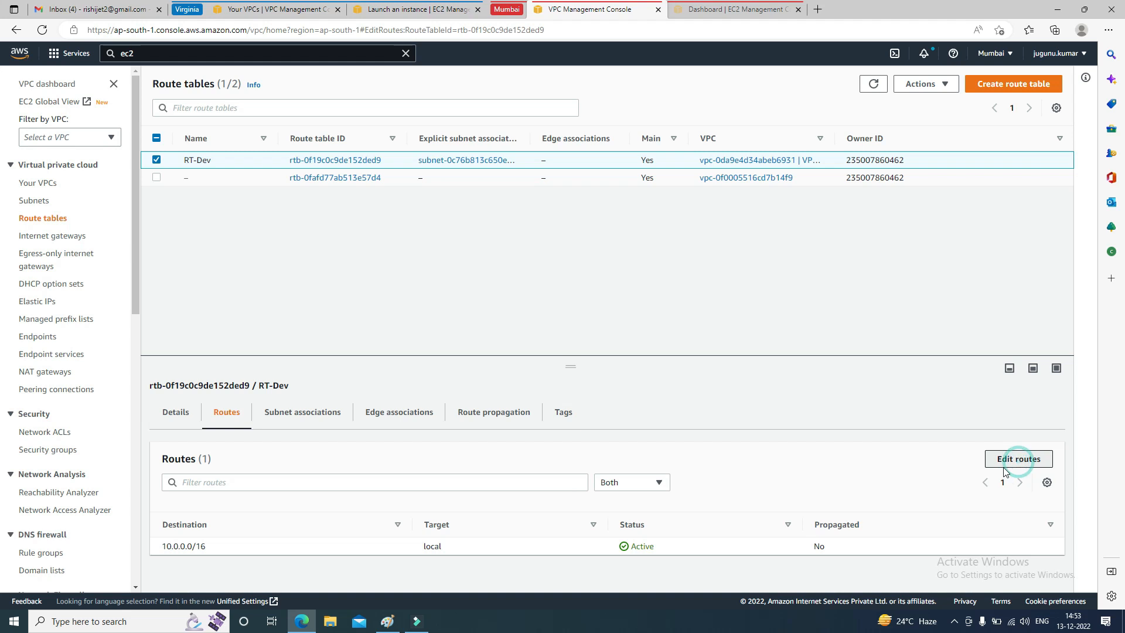
pyautogui.click(57, 224)
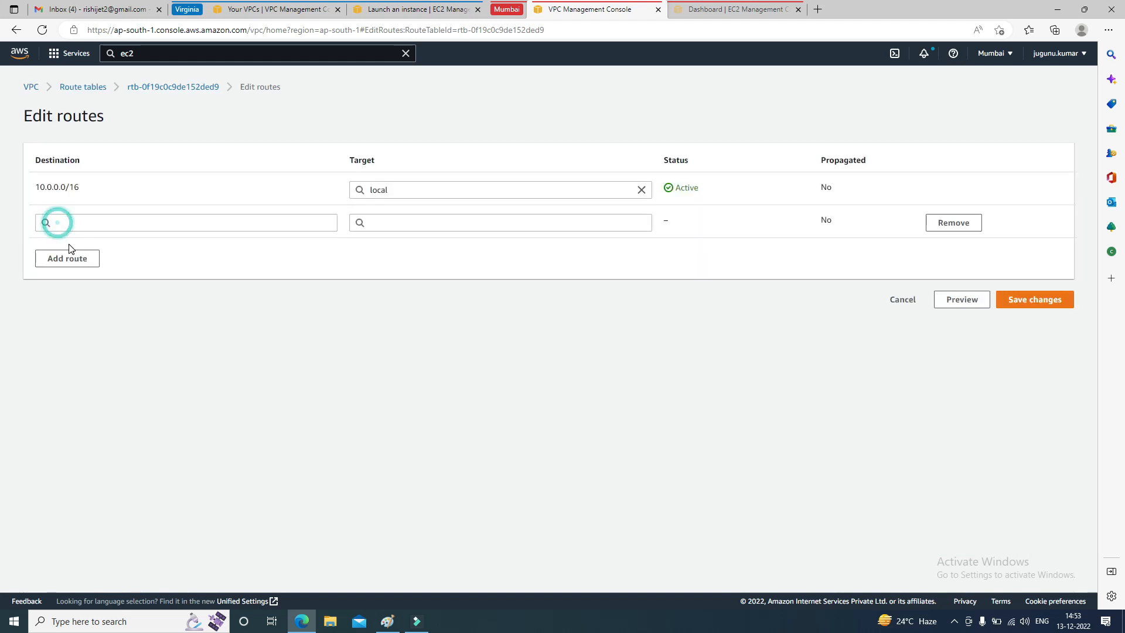
pyautogui.click(70, 223)
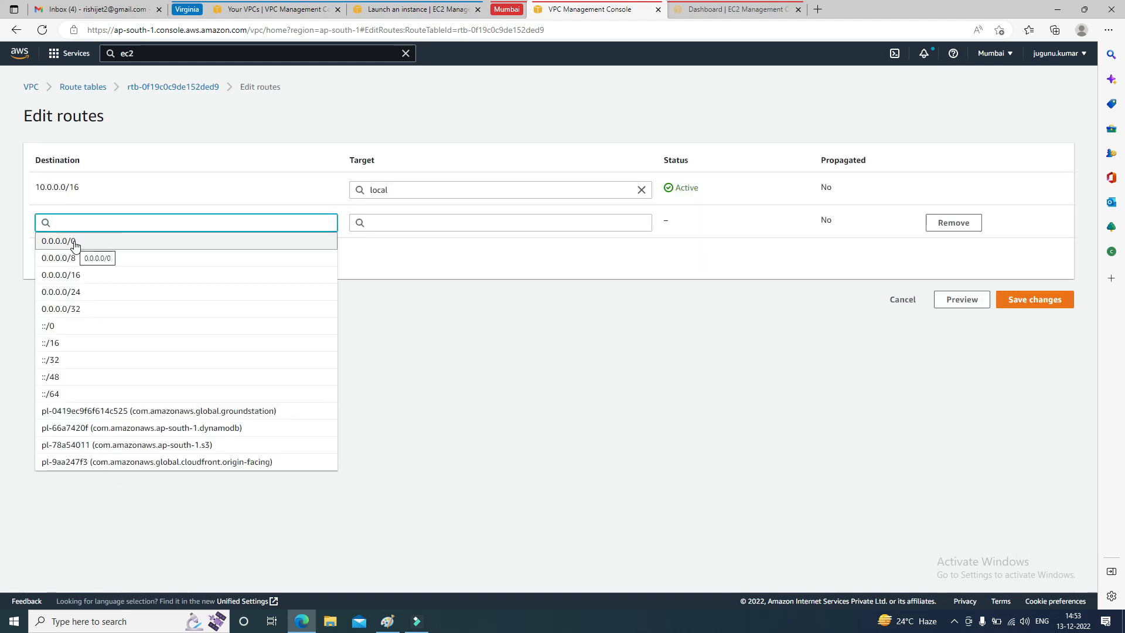
pyautogui.click(75, 244)
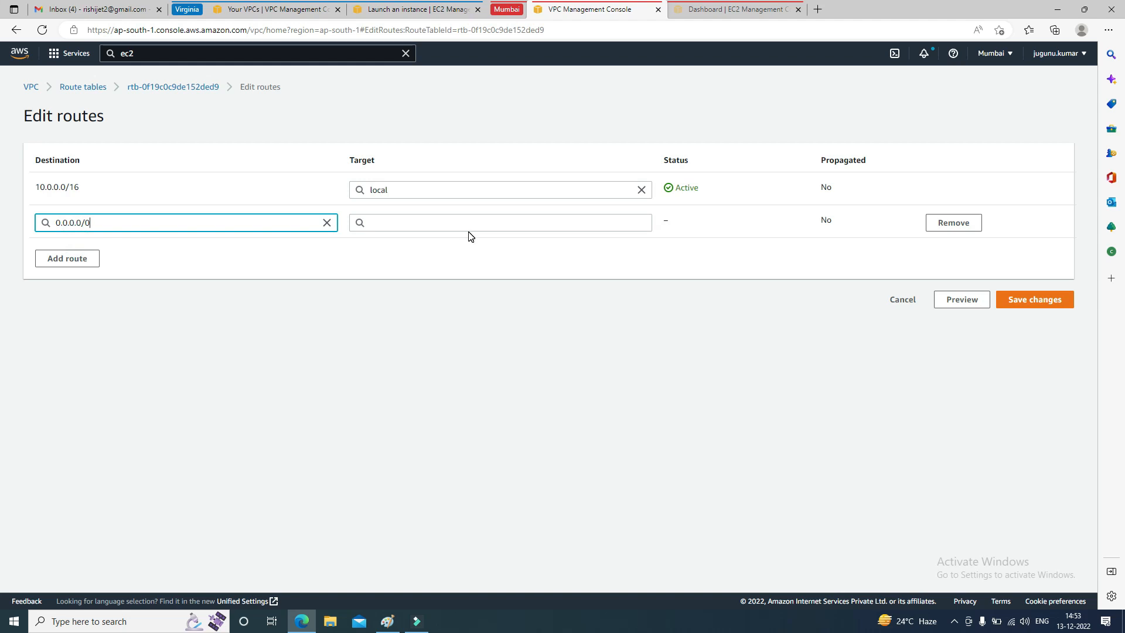
pyautogui.click(469, 231)
pyautogui.write('inter')
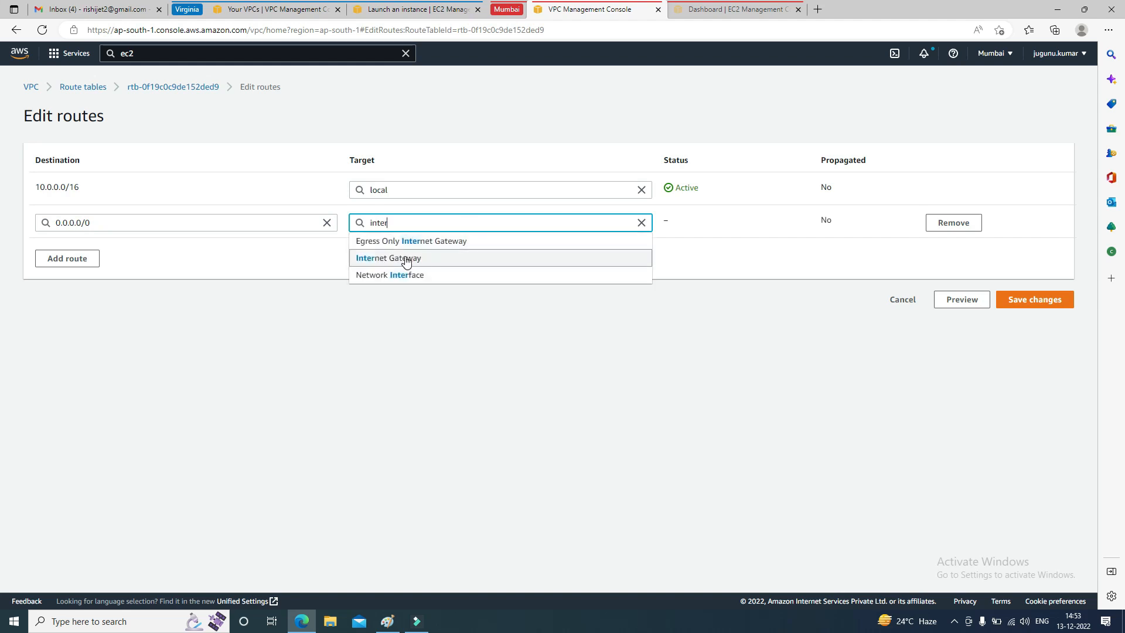
pyautogui.click(406, 257)
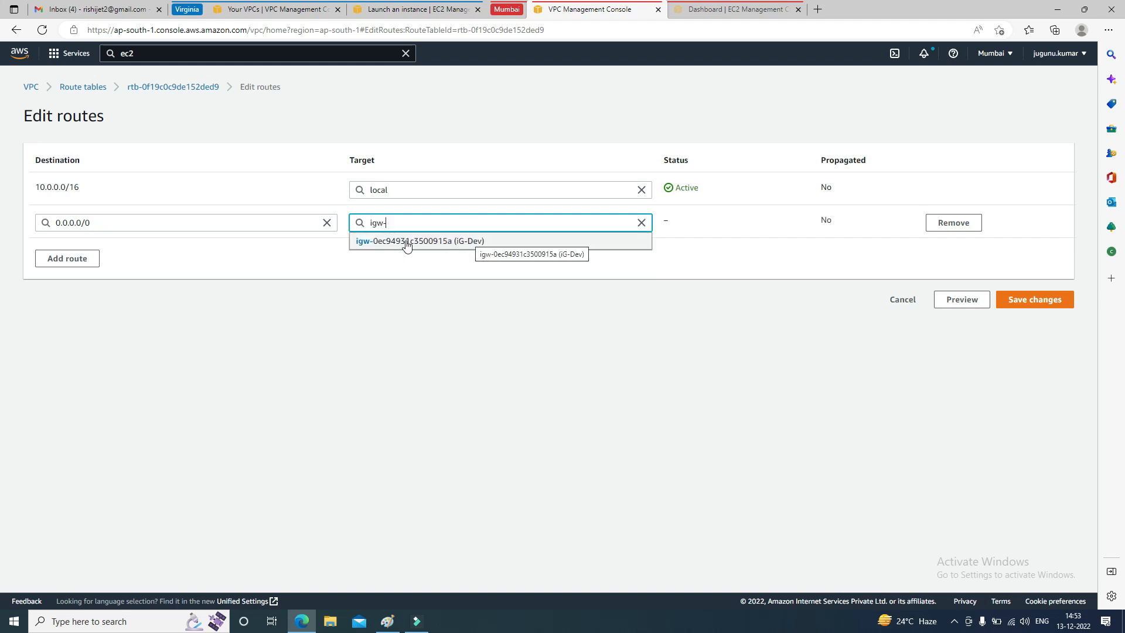
pyautogui.click(433, 242)
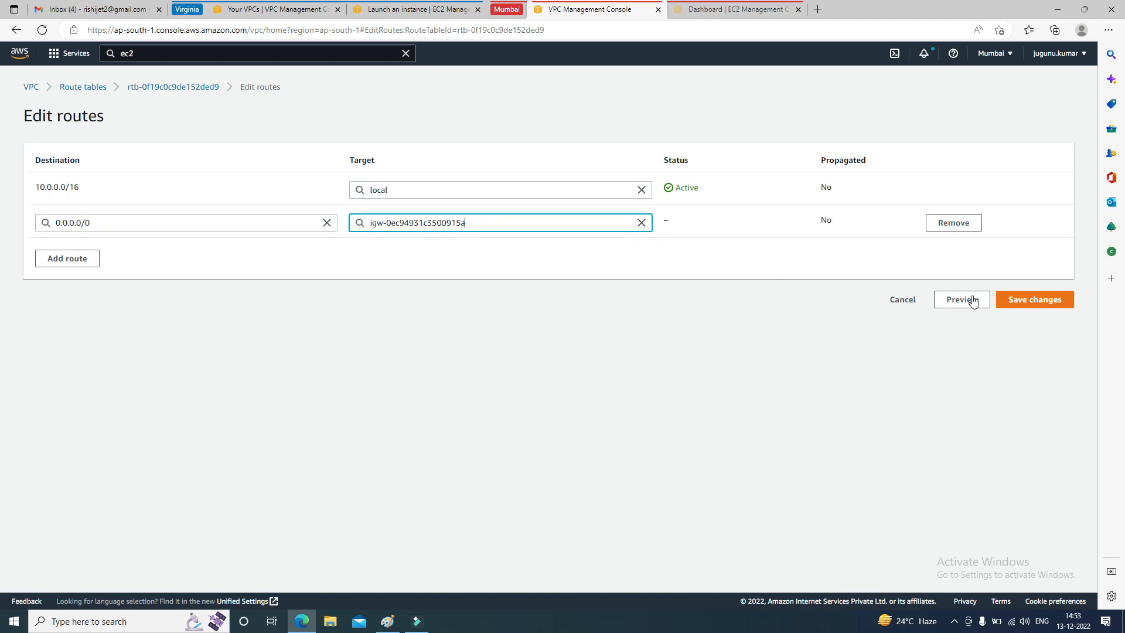
pyautogui.click(1030, 303)
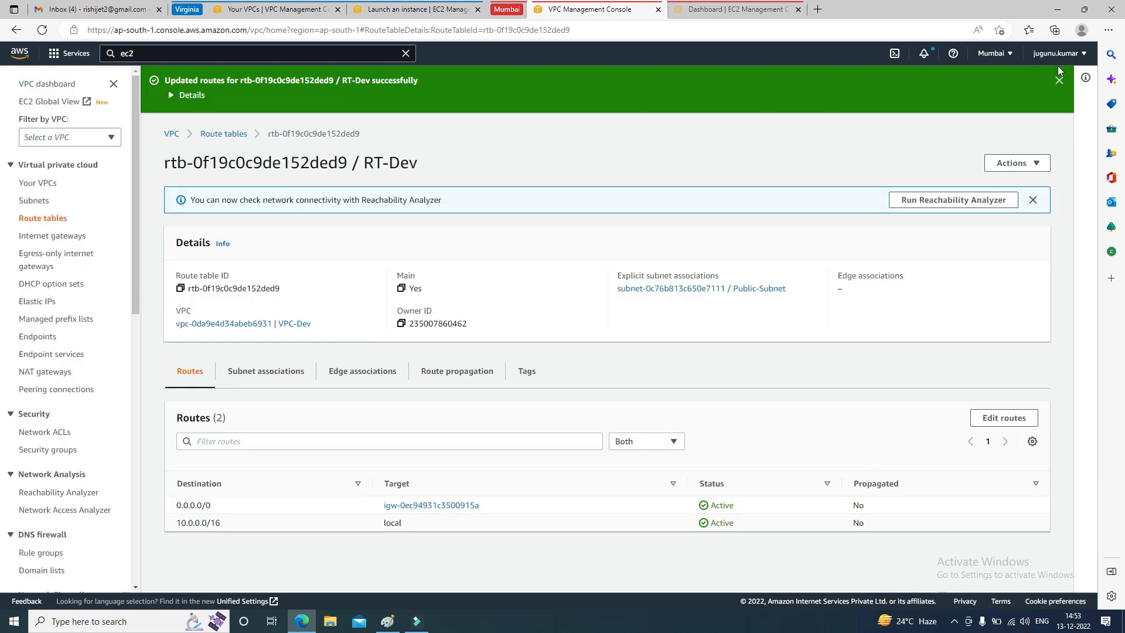
pyautogui.click(1060, 81)
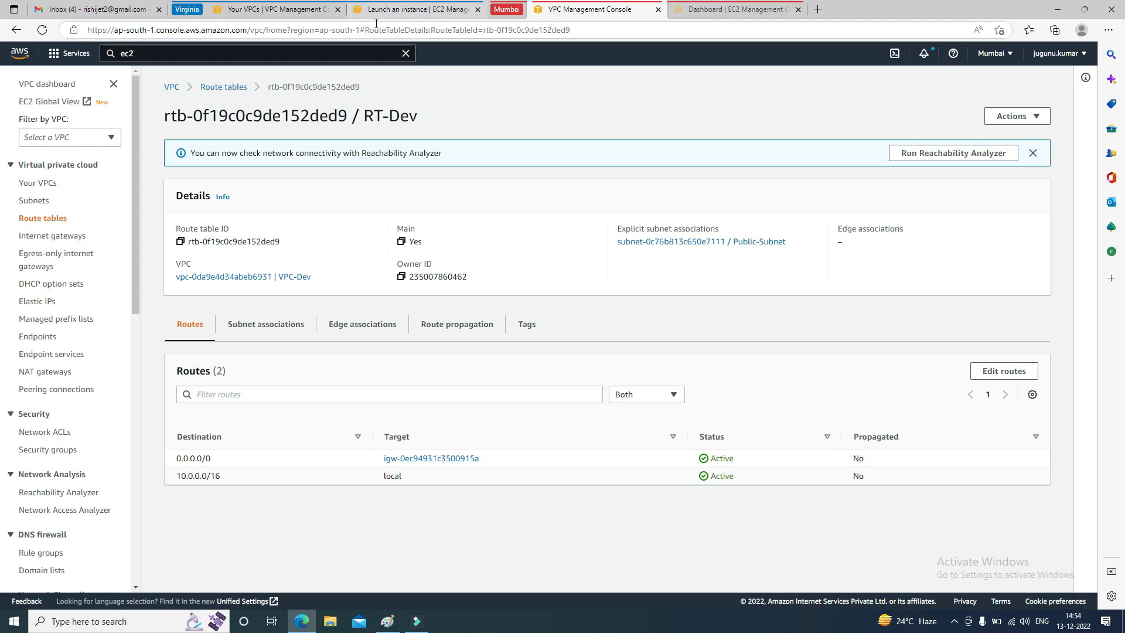
# Step: View all EC2 instances in the N. Virginia region and return to the Mumbai VPC console
pyautogui.click(404, 12)
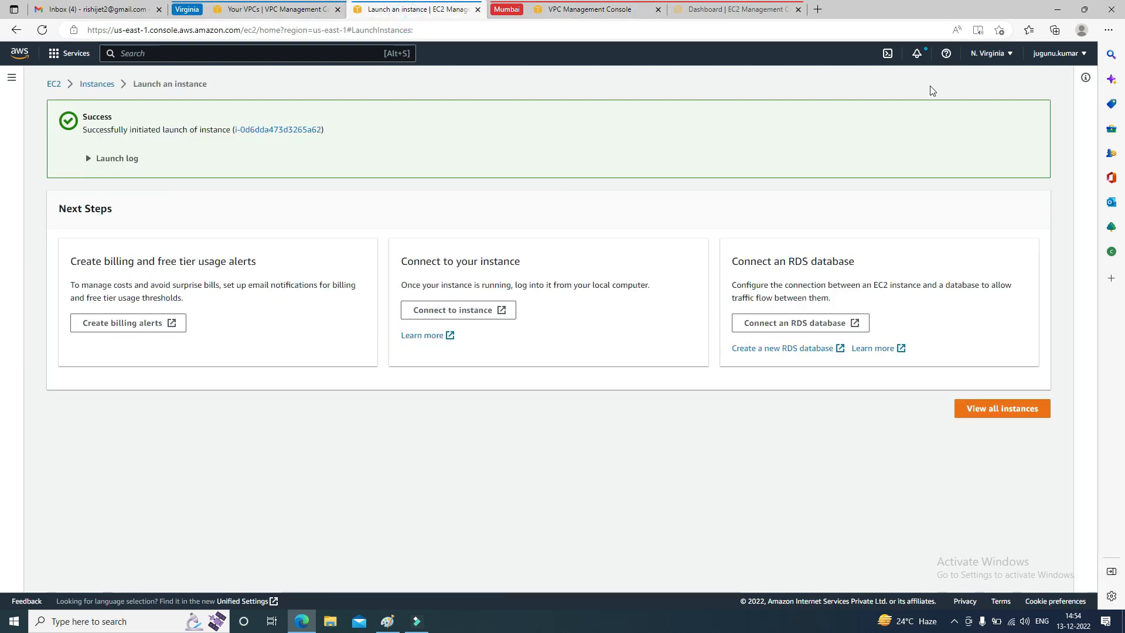
pyautogui.click(996, 408)
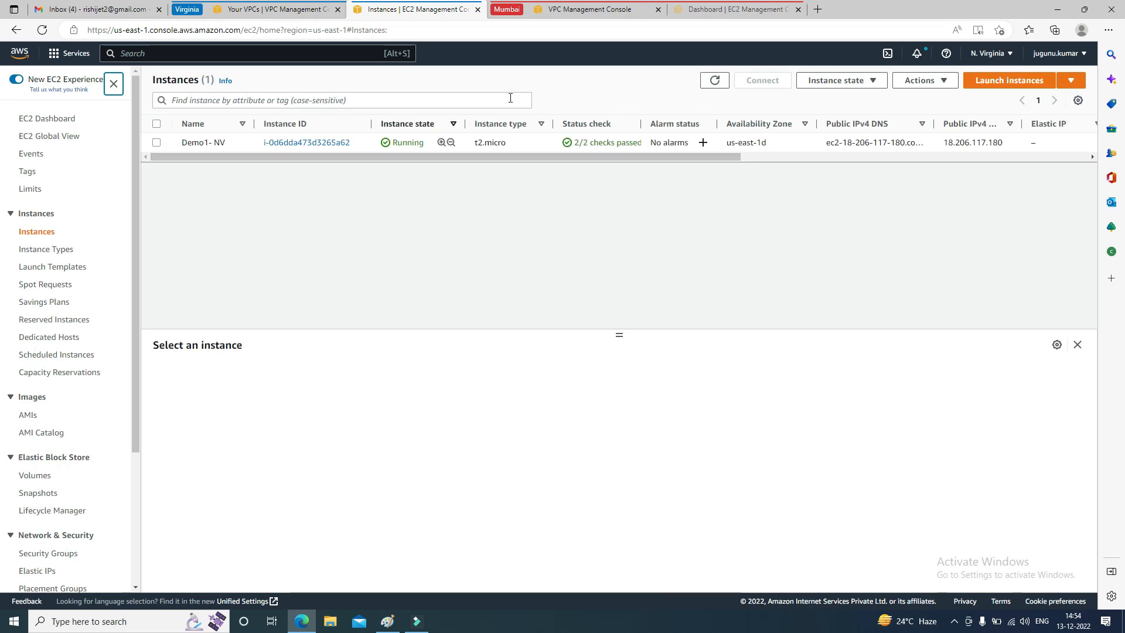
pyautogui.click(620, 10)
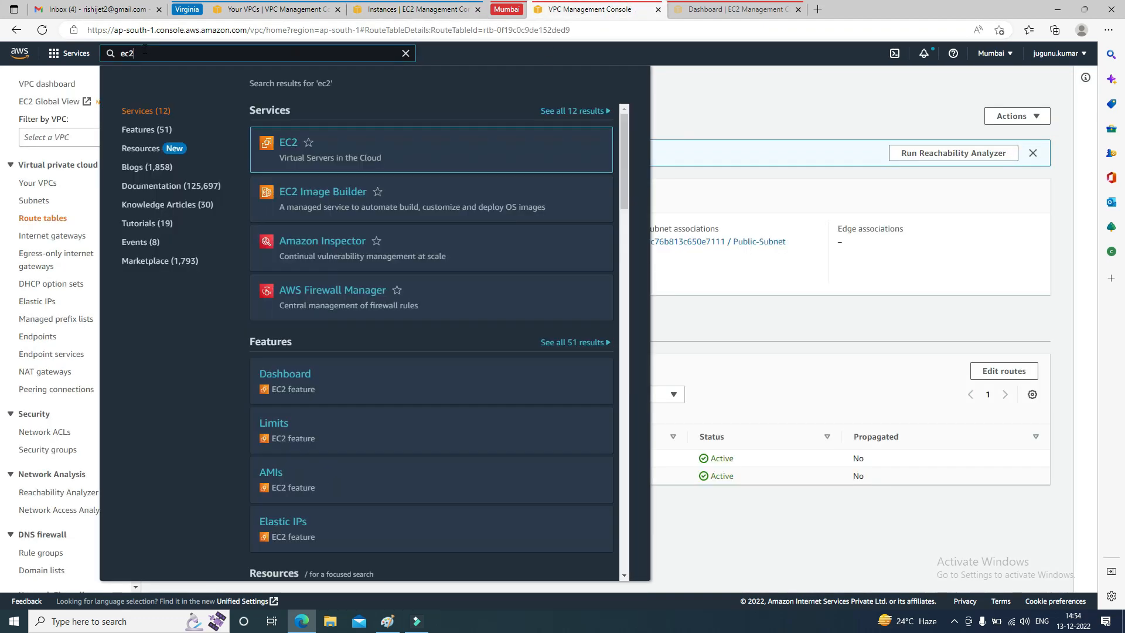
# Step: Start launching a Mumbai EC2 instance named Demo-Mumbai, keeping the Amazon Linux 2 AMI and the t2.micro type
pyautogui.click(143, 52)
pyautogui.middleClick(289, 142)
pyautogui.click(726, 15)
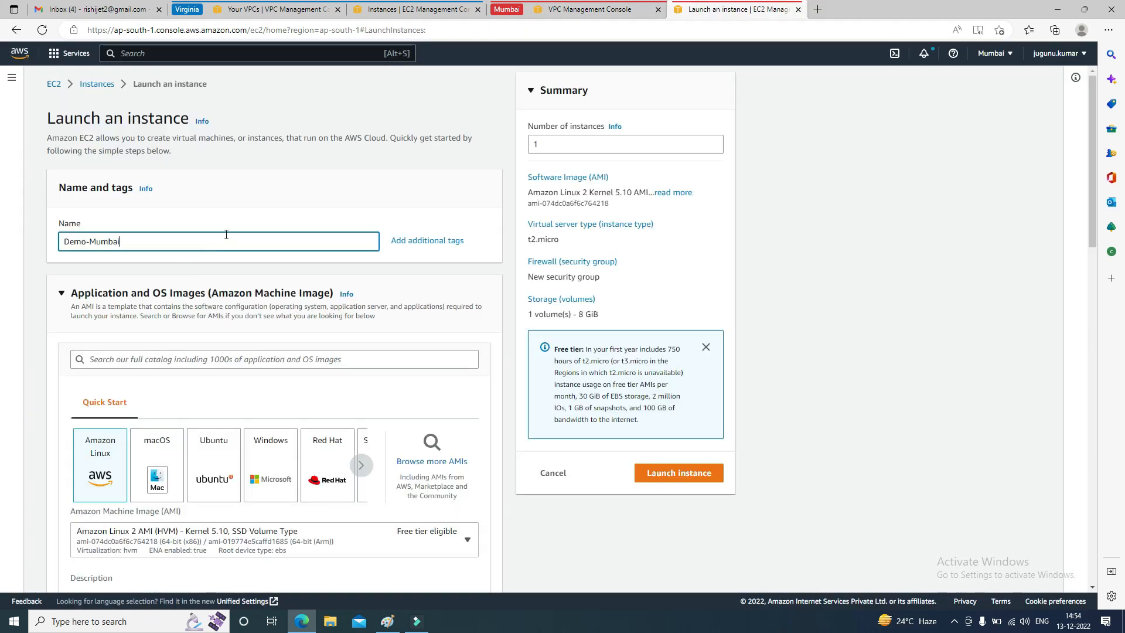
pyautogui.scroll(-5, 50, 148)
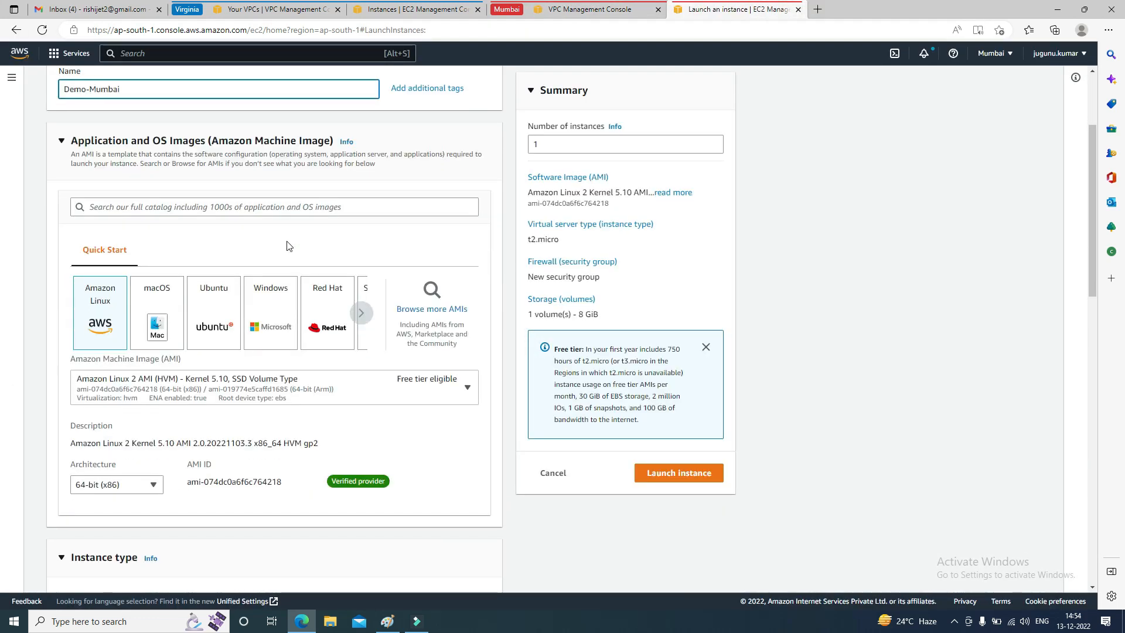
pyautogui.scroll(-8, 120, 151)
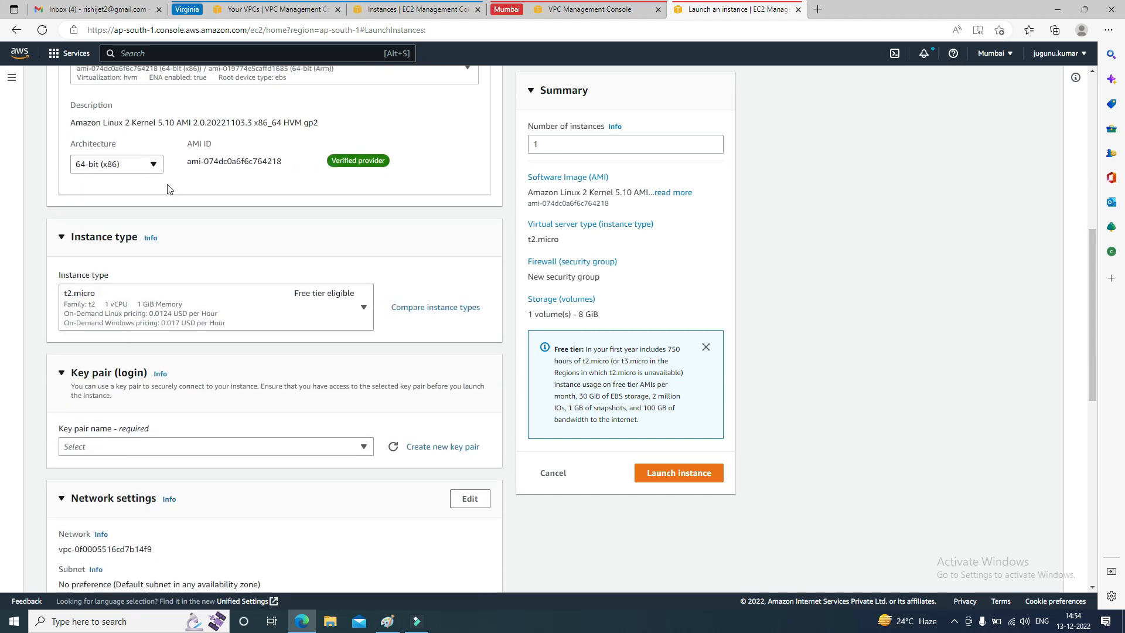
# Step: Assign an existing security group to Demo-Mumbai, launch the instance and display the Mumbai instance list
pyautogui.click(288, 284)
pyautogui.click(173, 321)
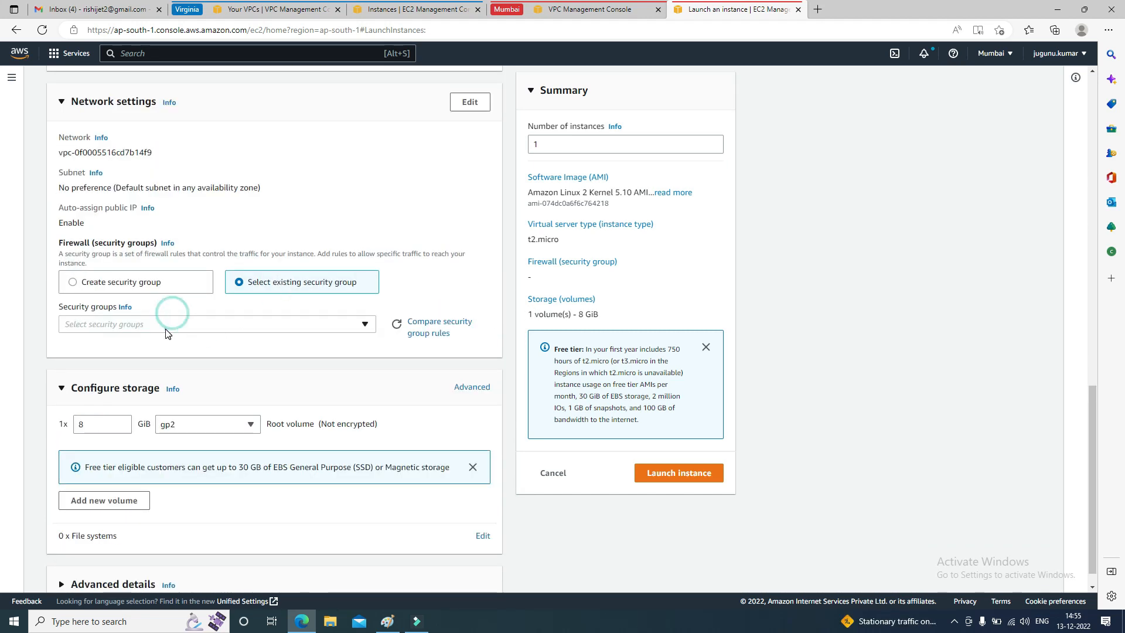
pyautogui.click(151, 352)
pyautogui.click(662, 472)
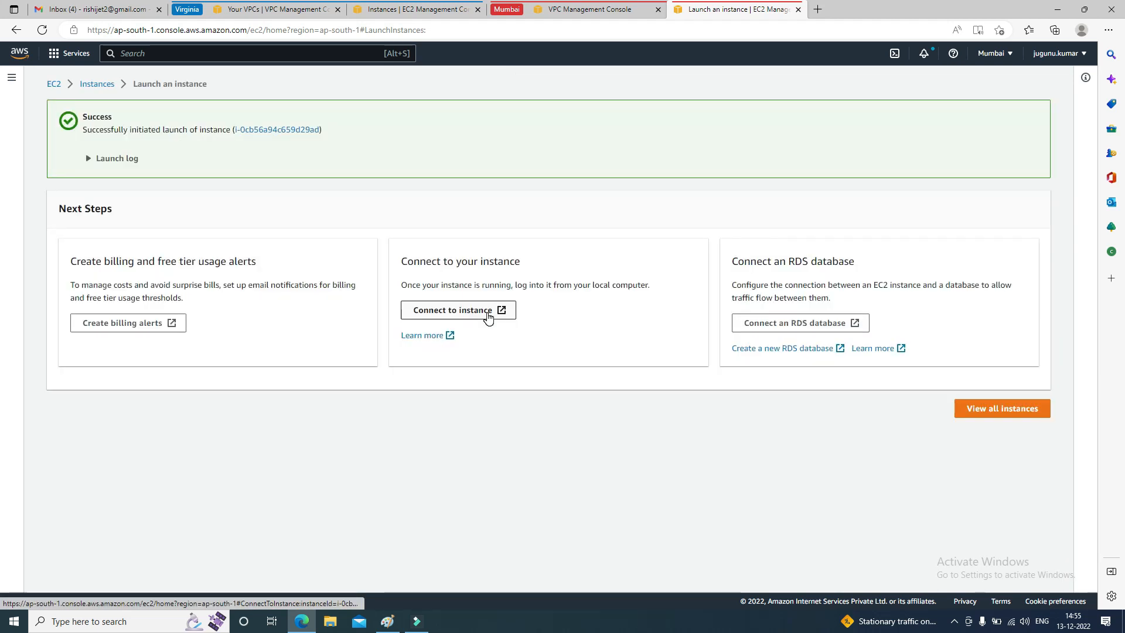
pyautogui.click(488, 317)
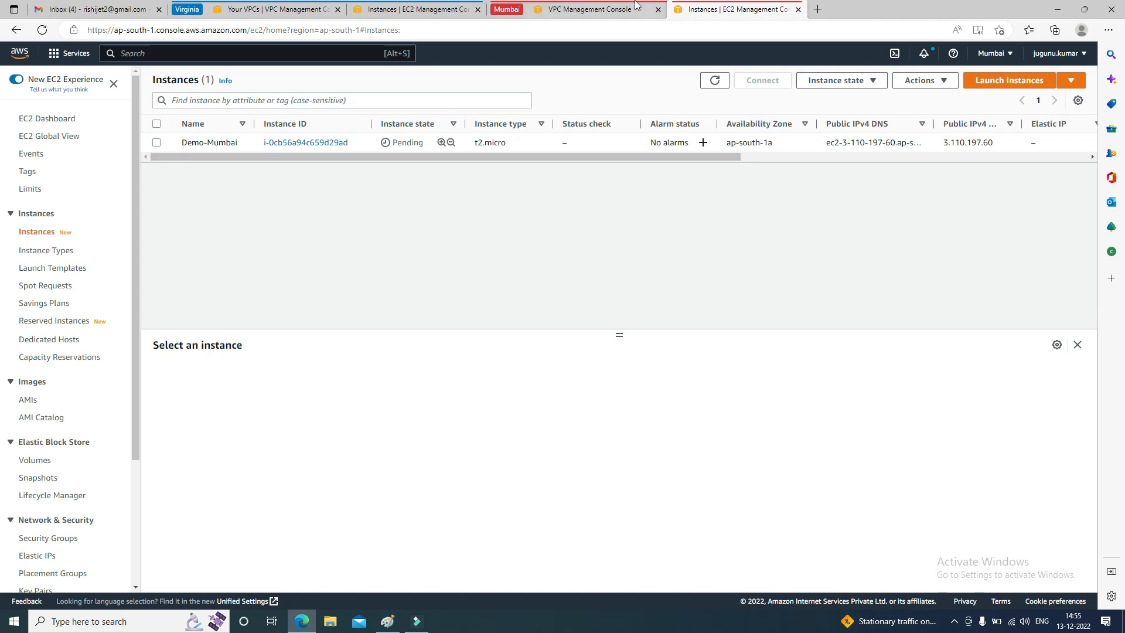
# Step: Switch to Paint and underline the Default VPC label in the VPC Peering diagram
pyautogui.hotkey('alt', 'Tab')
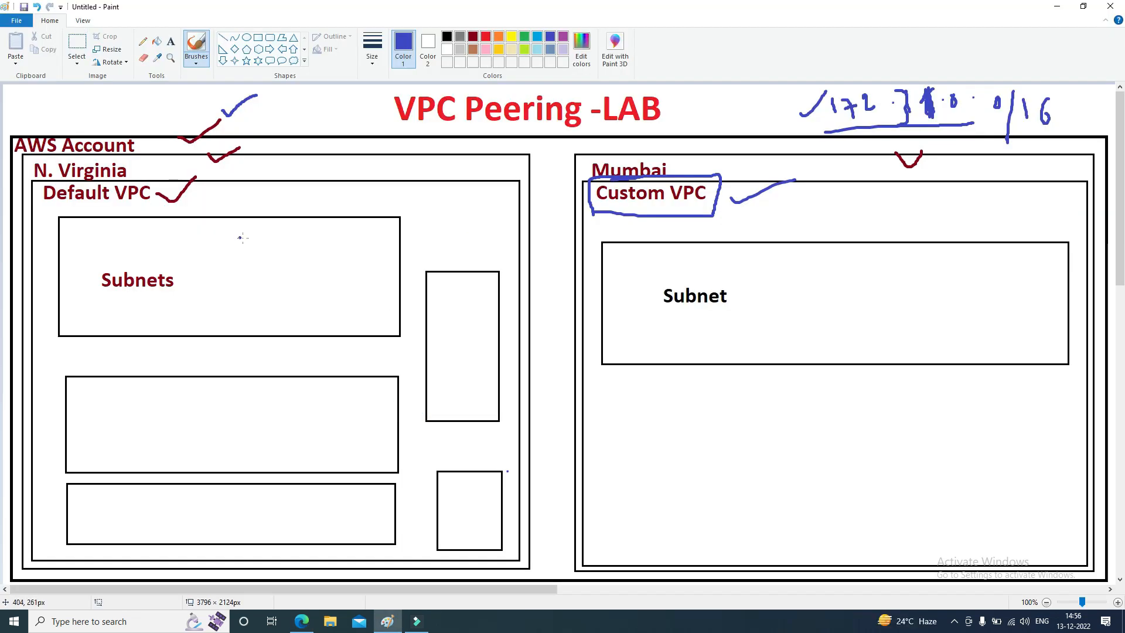
pyautogui.moveTo(49, 205); pyautogui.dragTo(144, 206)
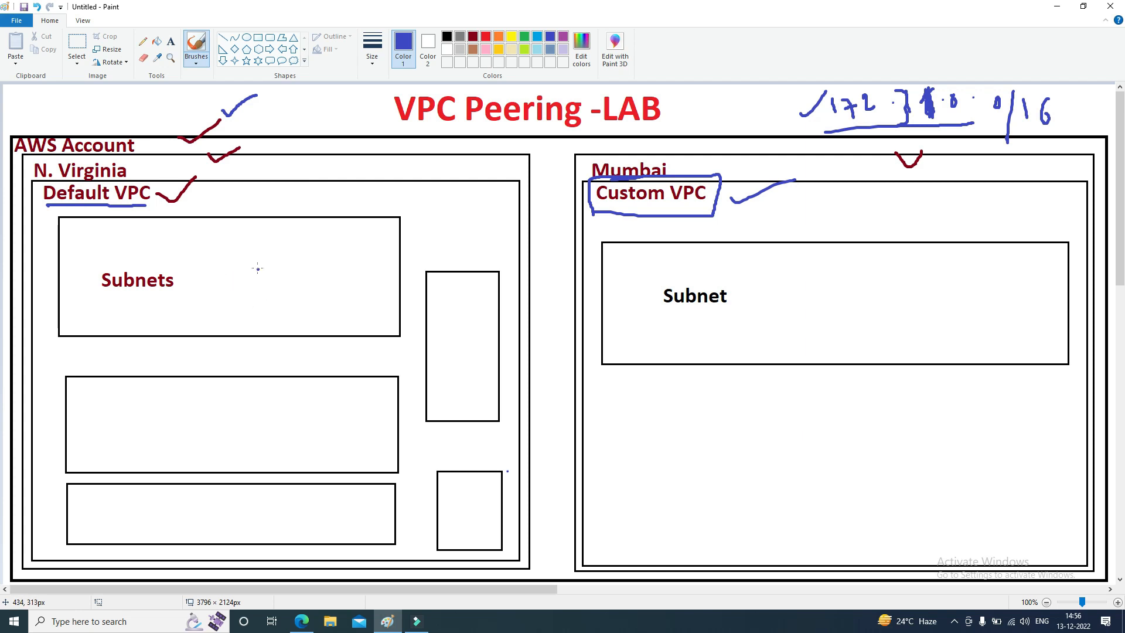
# Step: Switch back to the AWS console and review the subnets and the route table of the N. Virginia region
pyautogui.hotkey('alt', 'Tab')
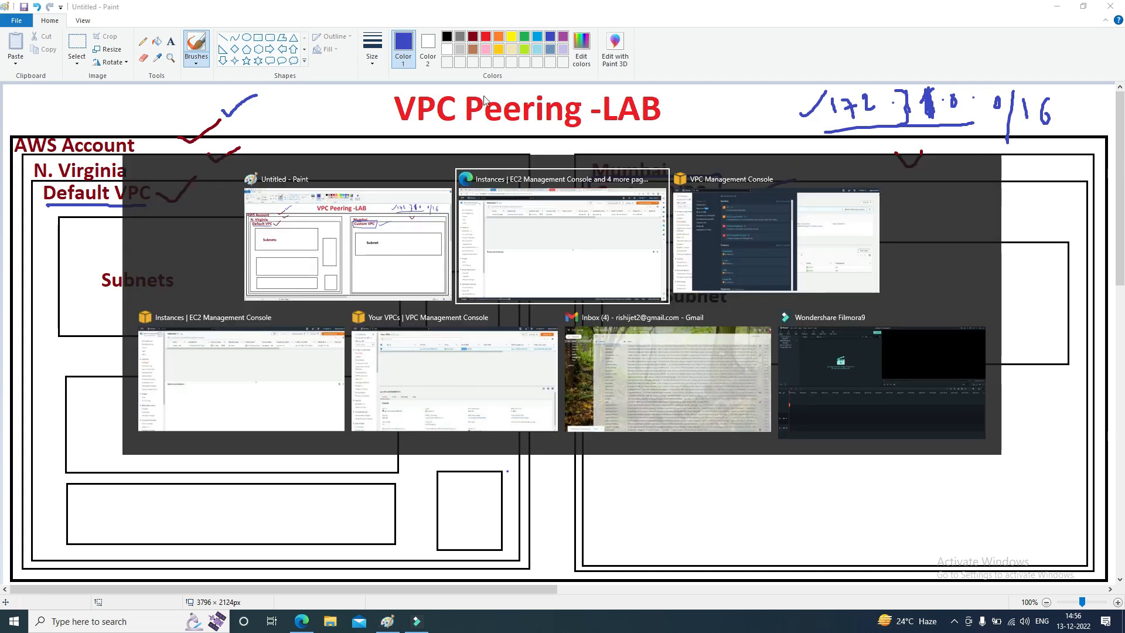
pyautogui.click(35, 205)
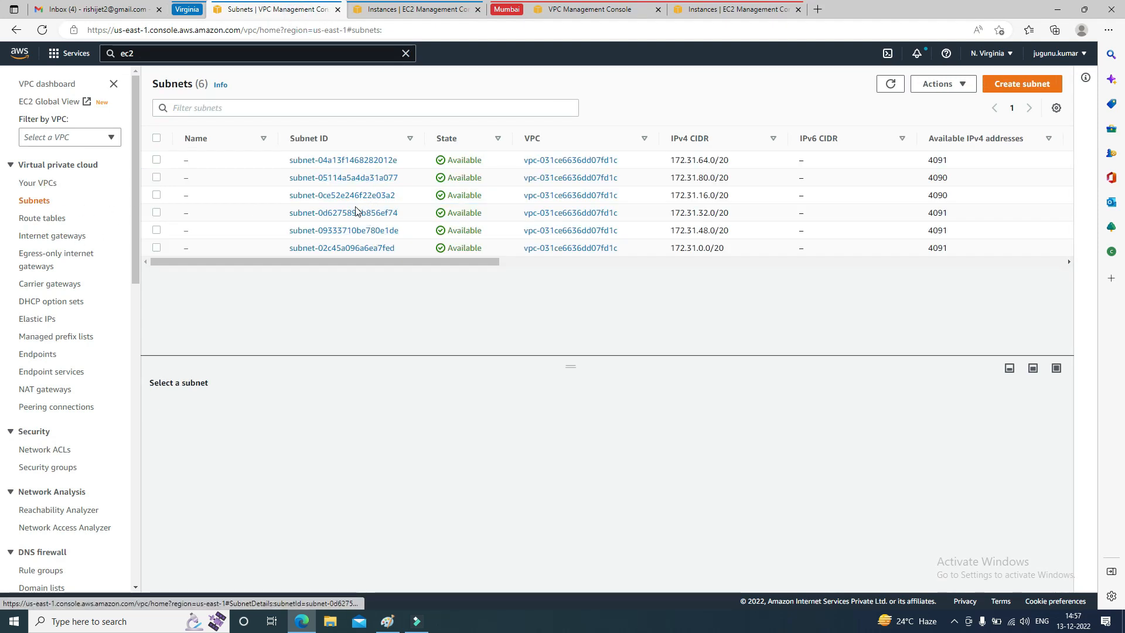
pyautogui.click(42, 218)
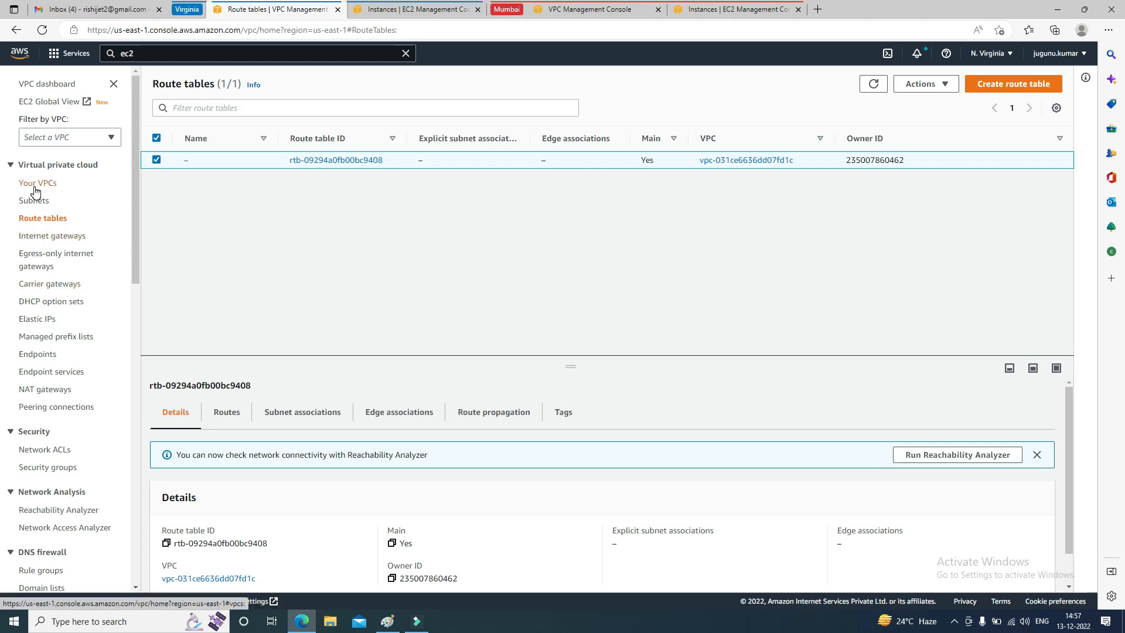
# Step: Close the search results in the Mumbai console and review the Mumbai VPCs and running instances
pyautogui.click(585, 17)
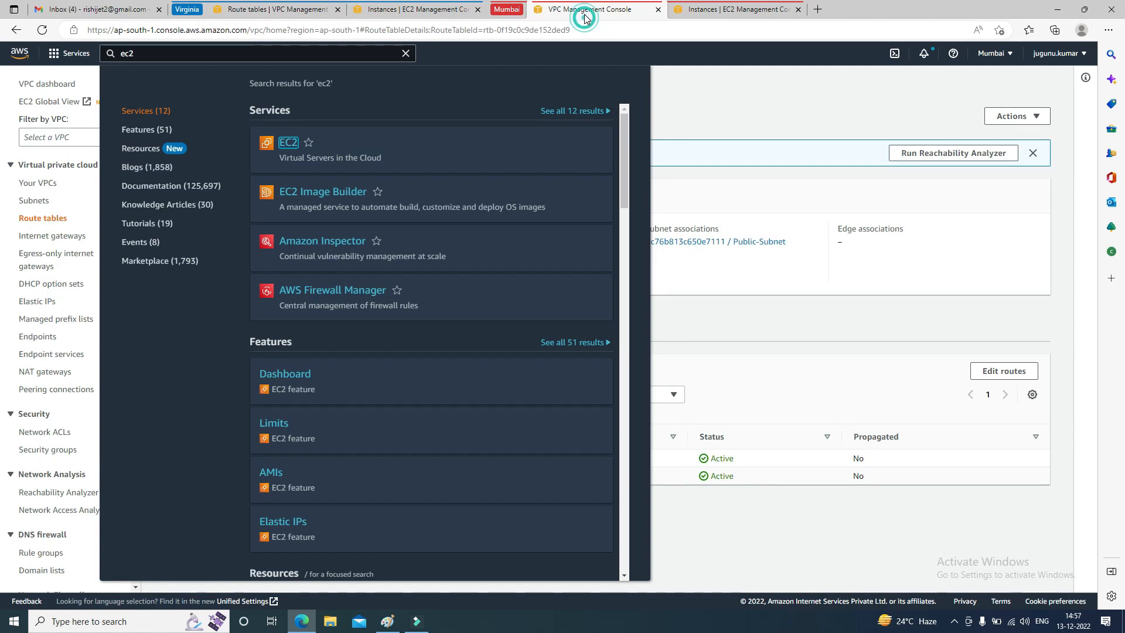
pyautogui.click(765, 115)
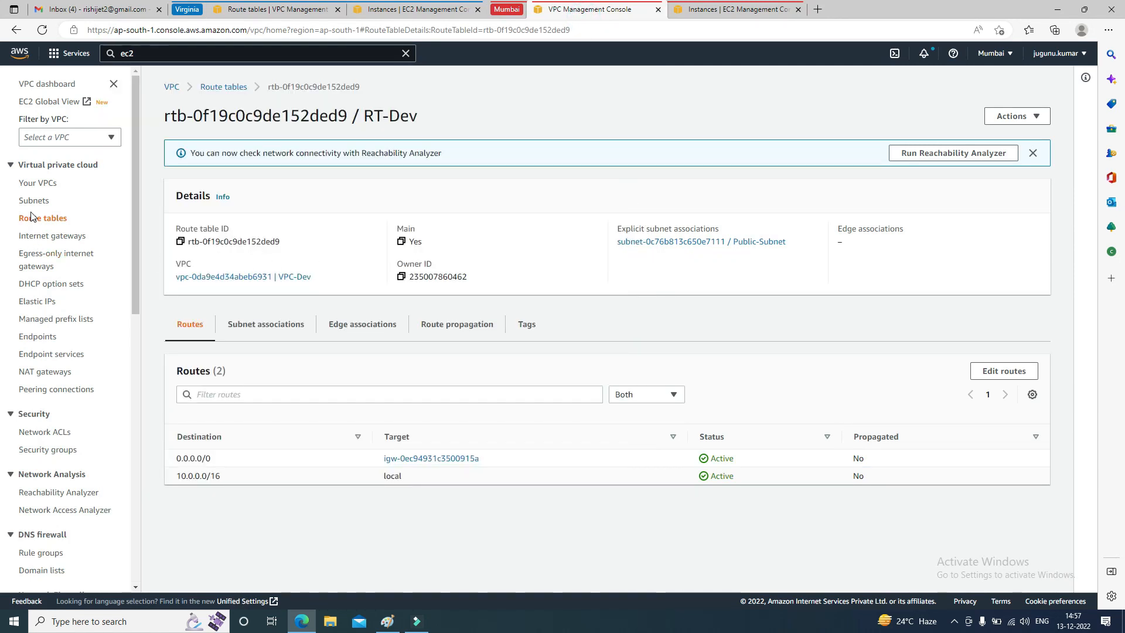
pyautogui.click(35, 184)
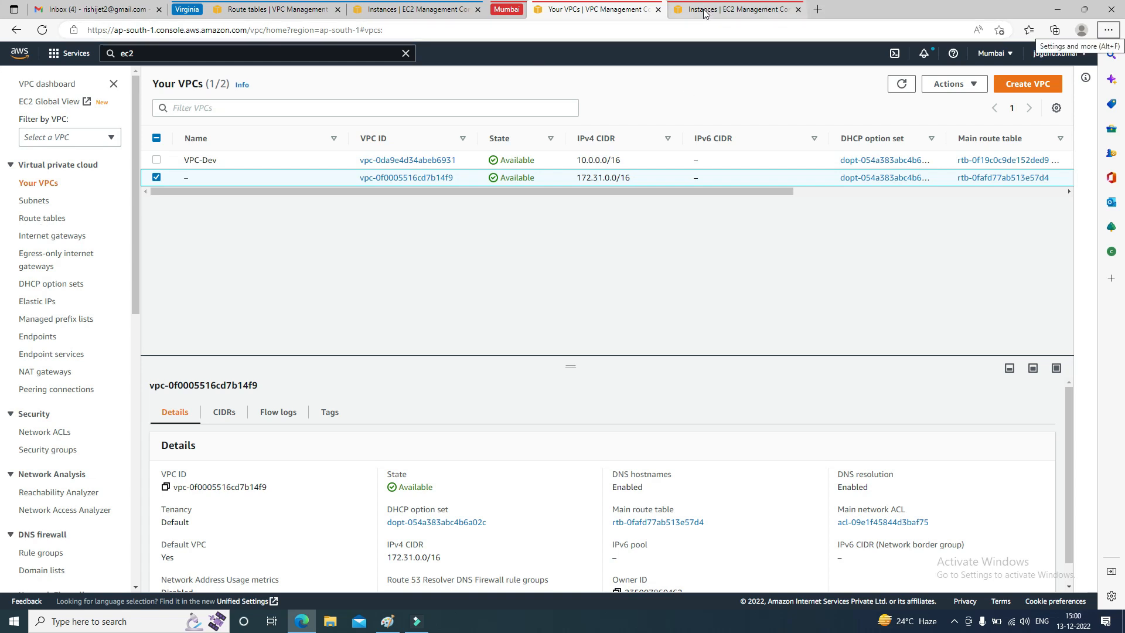
pyautogui.click(729, 9)
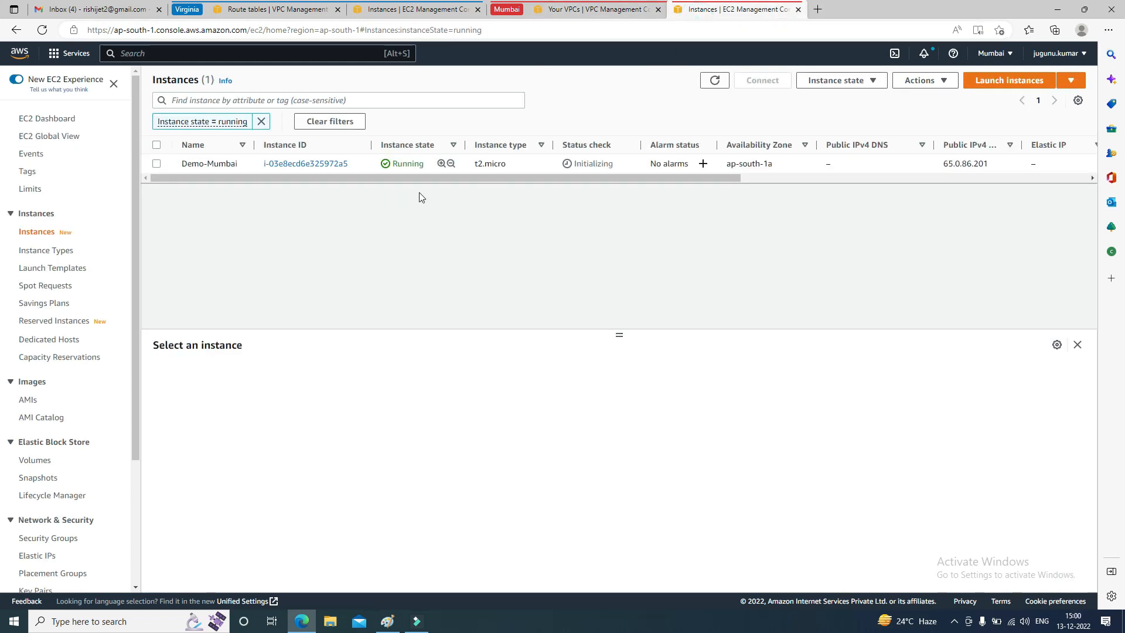
# Step: Switch to Paint and draw a check mark in each region's VPC plus a freehand loop near the N. Virginia Subnets box
pyautogui.hotkey('alt', 'Tab')
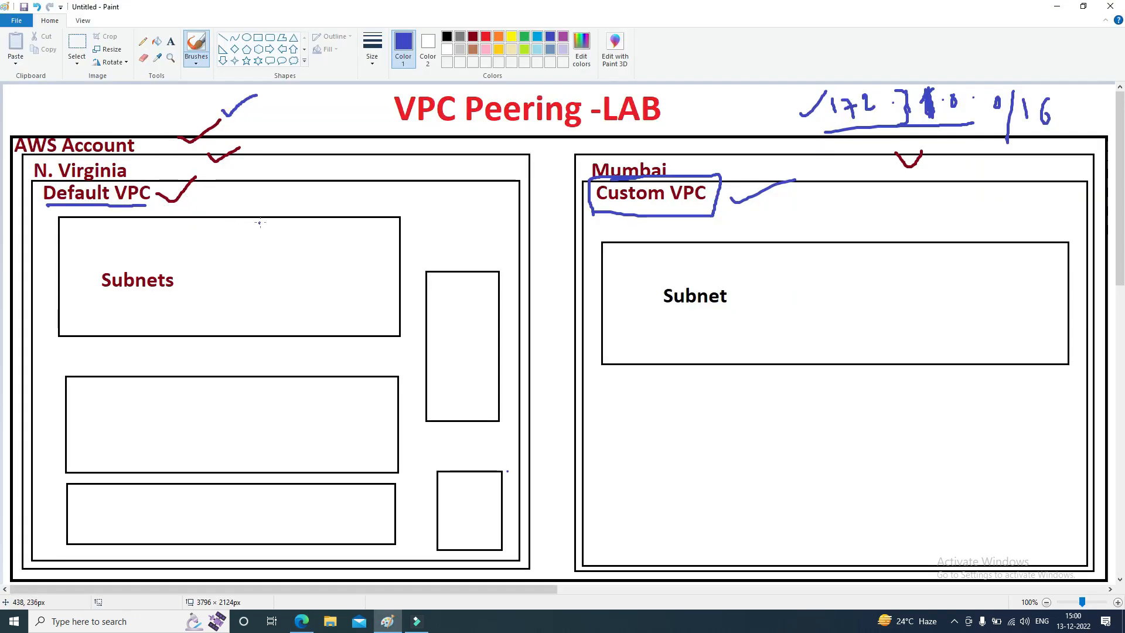
pyautogui.moveTo(229, 173); pyautogui.dragTo(316, 155)
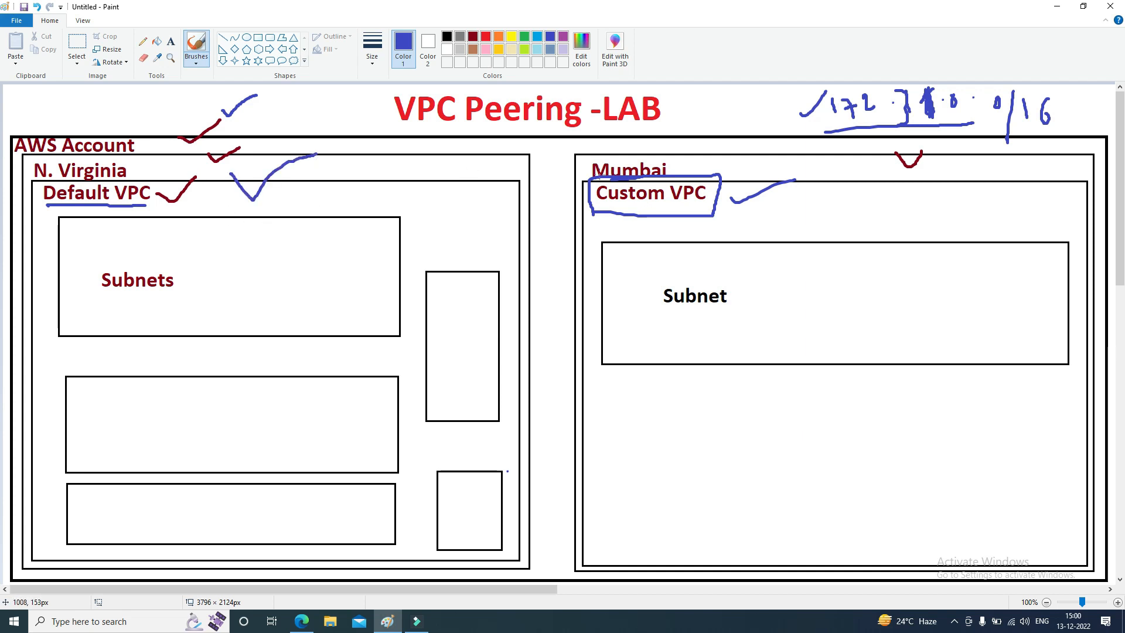
pyautogui.moveTo(844, 177); pyautogui.dragTo(895, 152)
pyautogui.moveTo(414, 194); pyautogui.dragTo(354, 191)
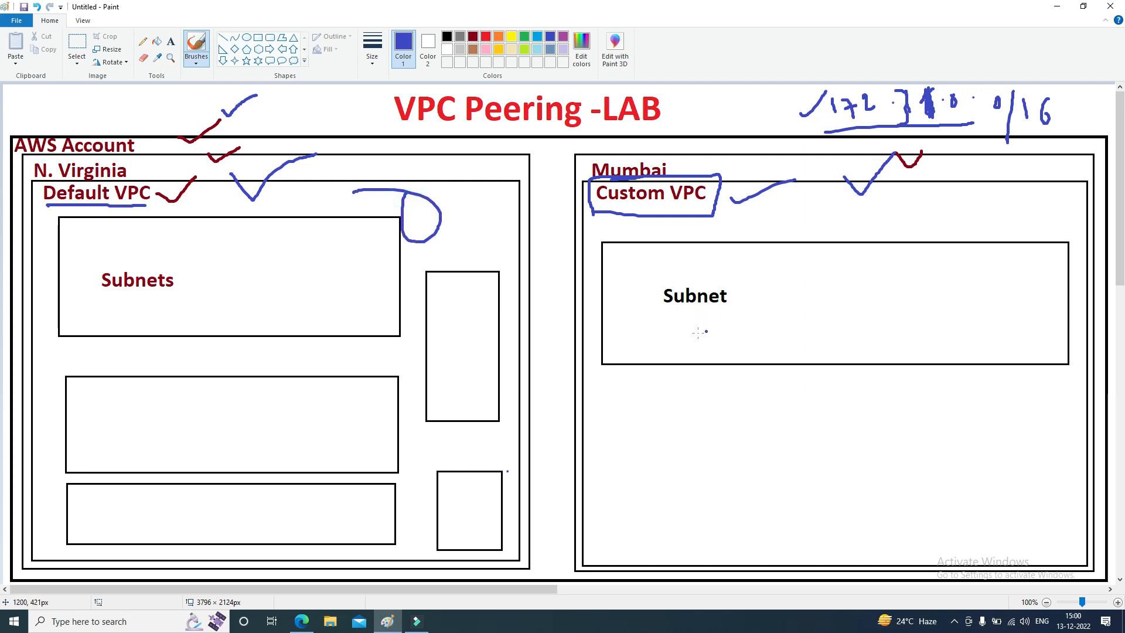
# Step: Draw freehand lines linking the N. Virginia and Mumbai subnets with marks inside both boxes, and undo the last two strokes
pyautogui.moveTo(347, 315); pyautogui.dragTo(677, 317)
pyautogui.moveTo(292, 281); pyautogui.dragTo(350, 250)
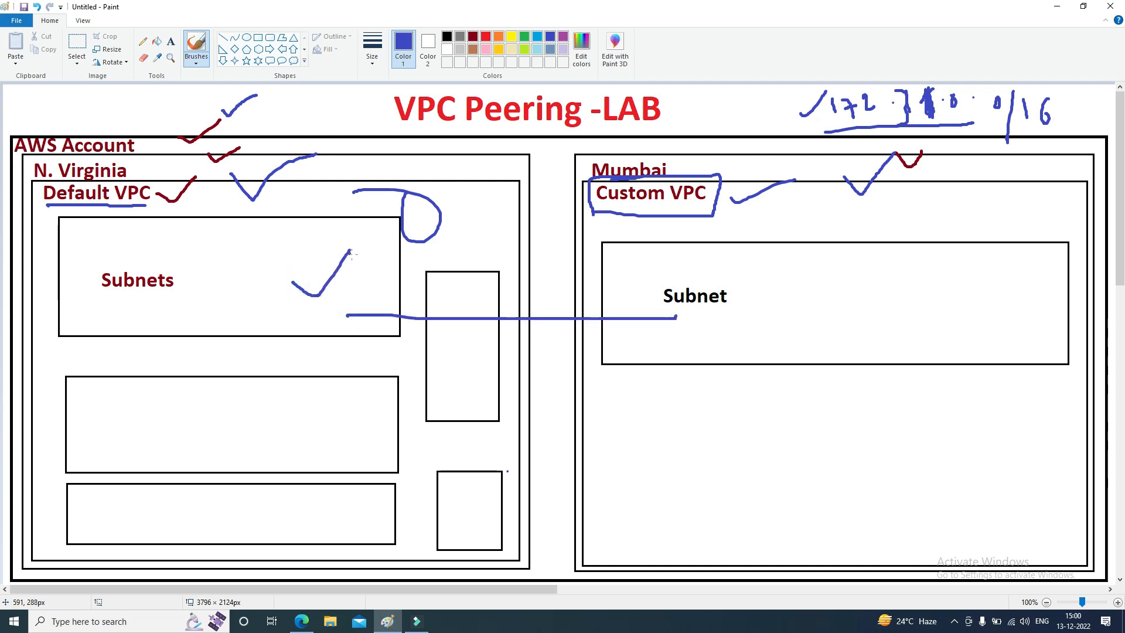
pyautogui.moveTo(689, 304)
pyautogui.mouseDown()
pyautogui.moveTo(371, 309)
pyautogui.moveTo(426, 343)
pyautogui.mouseUp()
pyautogui.moveTo(720, 317)
pyautogui.mouseDown()
pyautogui.moveTo(759, 319)
pyautogui.moveTo(727, 304)
pyautogui.moveTo(836, 265)
pyautogui.mouseUp()
pyautogui.moveTo(236, 311)
pyautogui.mouseDown()
pyautogui.moveTo(275, 373)
pyautogui.moveTo(648, 317)
pyautogui.mouseUp()
pyautogui.hotkey('ctrl', 'z')
pyautogui.hotkey('ctrl', 'z')
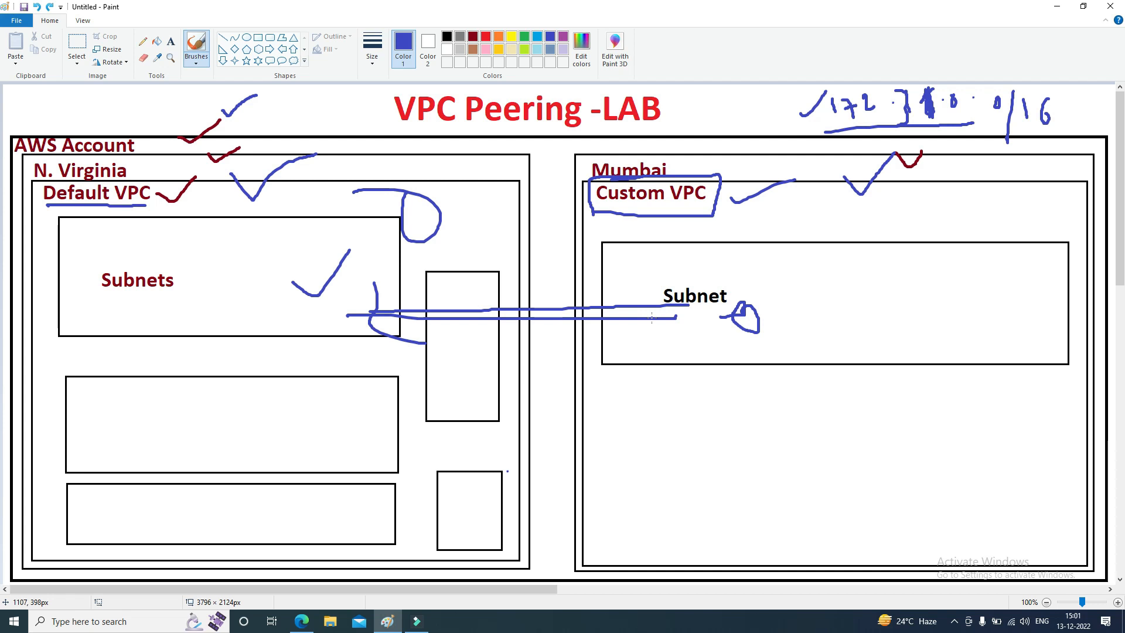
# Step: Switch to the AWS console and start creating a VPC peering connection in the N. Virginia region
pyautogui.hotkey('alt', 'Tab')
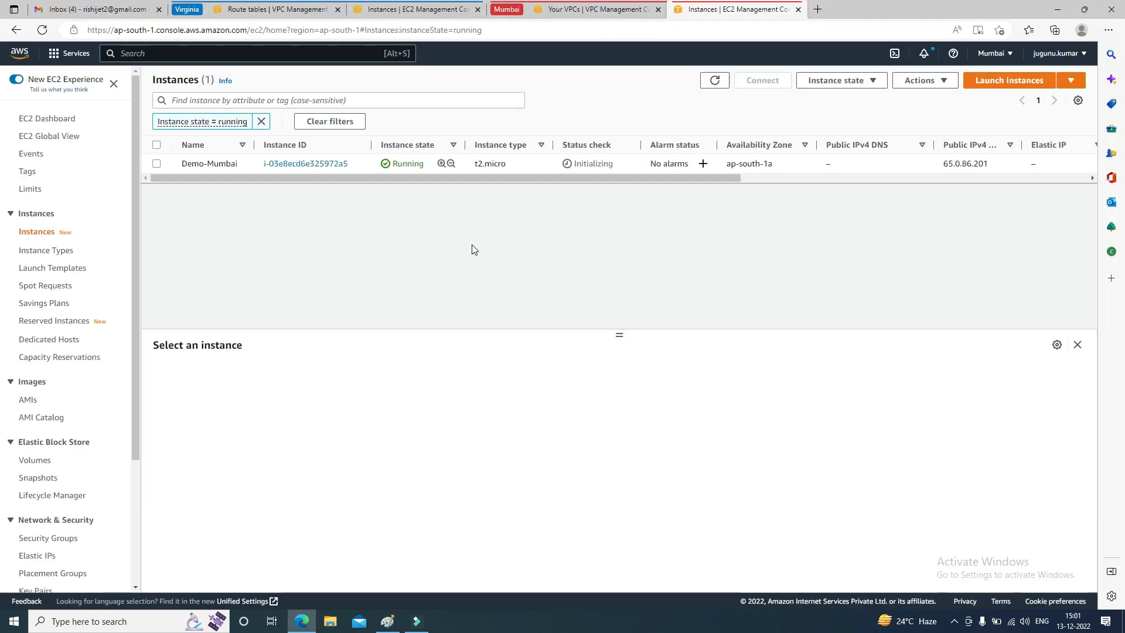
pyautogui.click(229, 10)
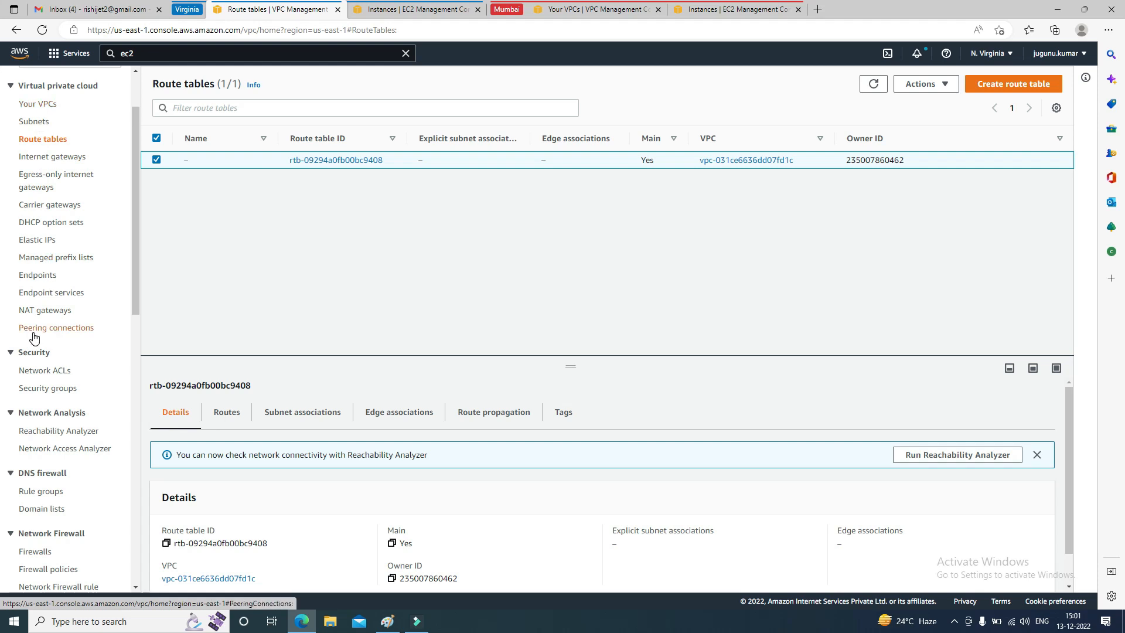
pyautogui.click(75, 328)
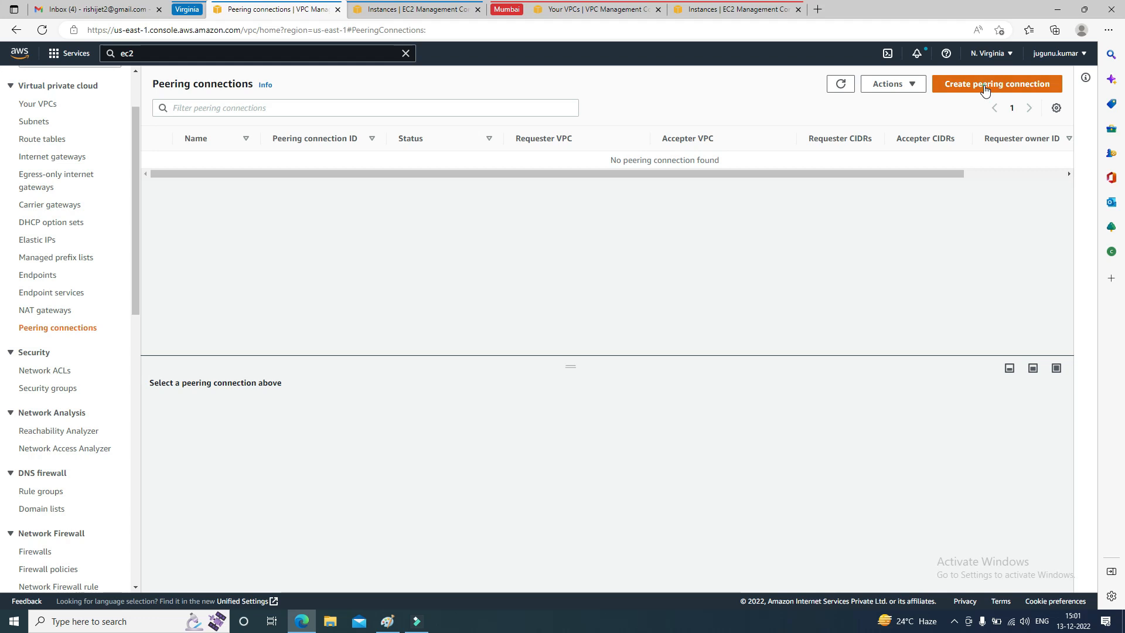
pyautogui.click(987, 87)
# Step: Name the peering connection "Peer1- NV-Mumbai" and choose the default VPC as the requester
pyautogui.click(104, 242)
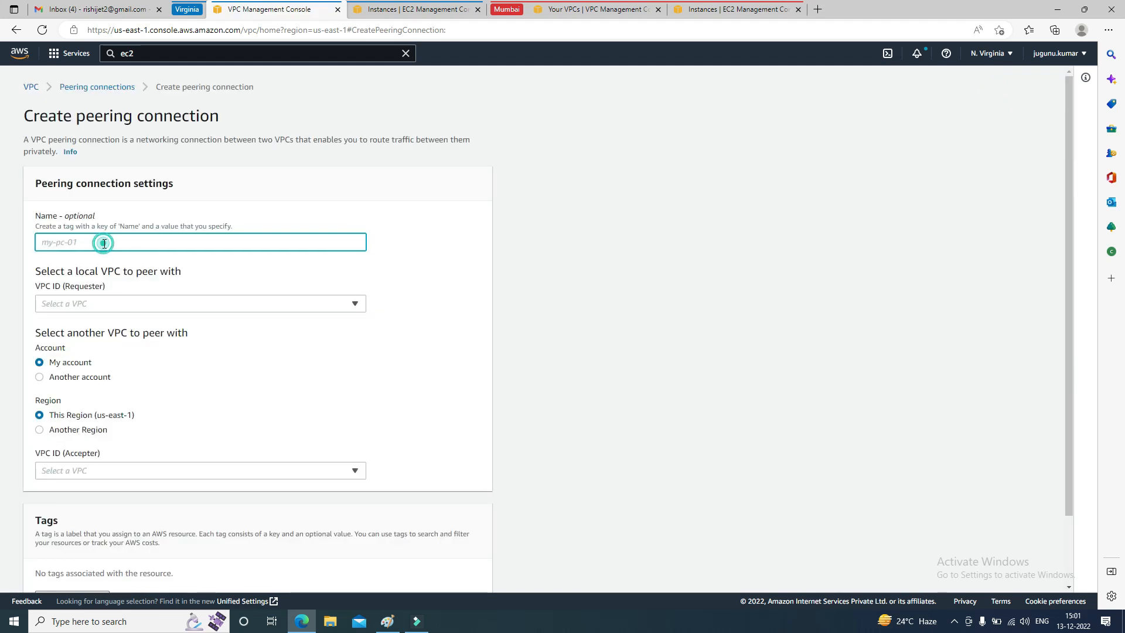
pyautogui.write('Peer1')
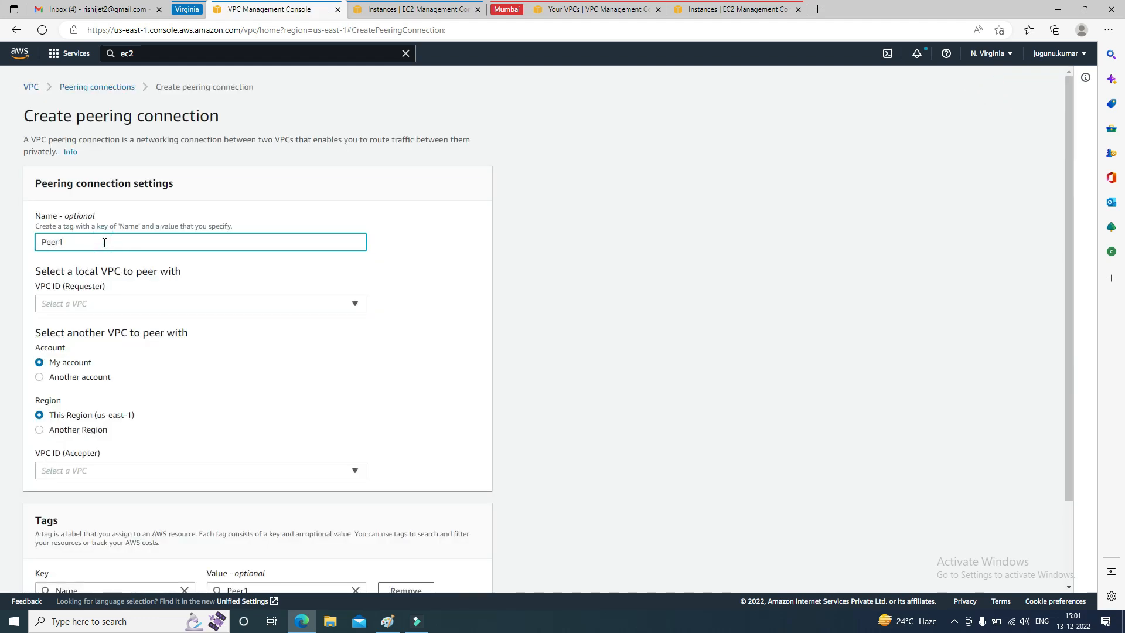
pyautogui.scroll(-2, 86, 144)
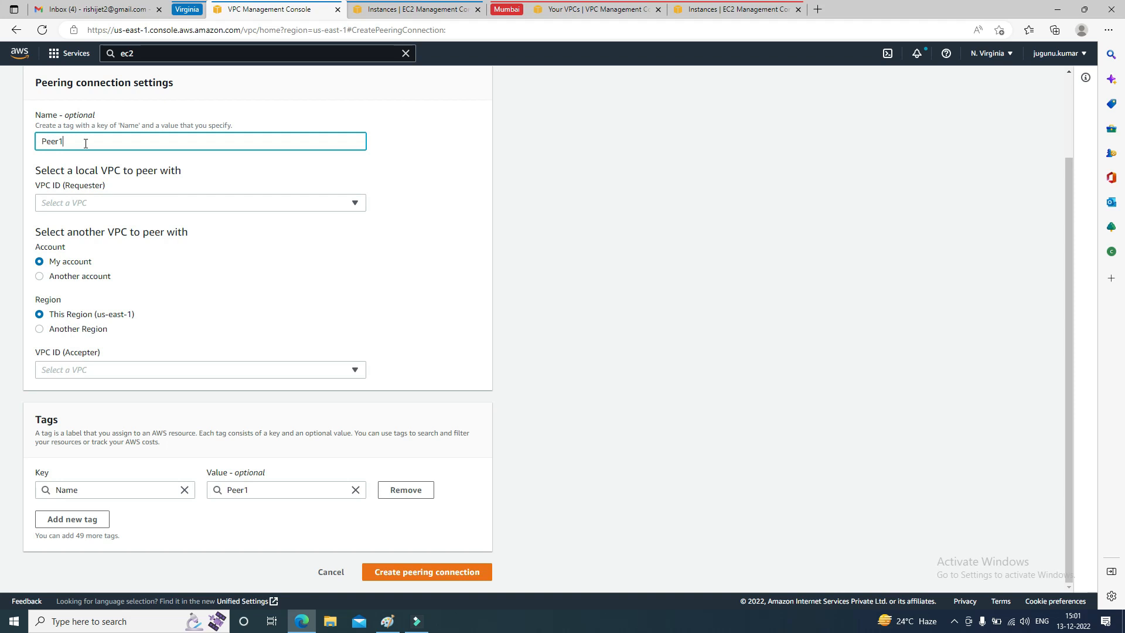
pyautogui.write('- NV-Mumbai')
pyautogui.click(130, 204)
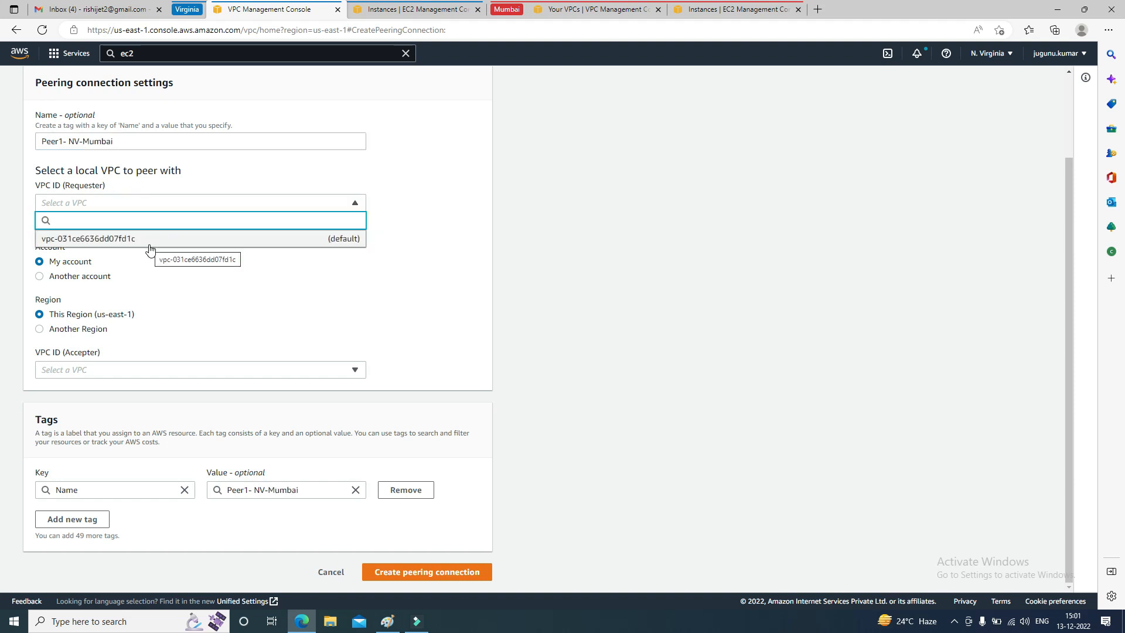
pyautogui.click(149, 246)
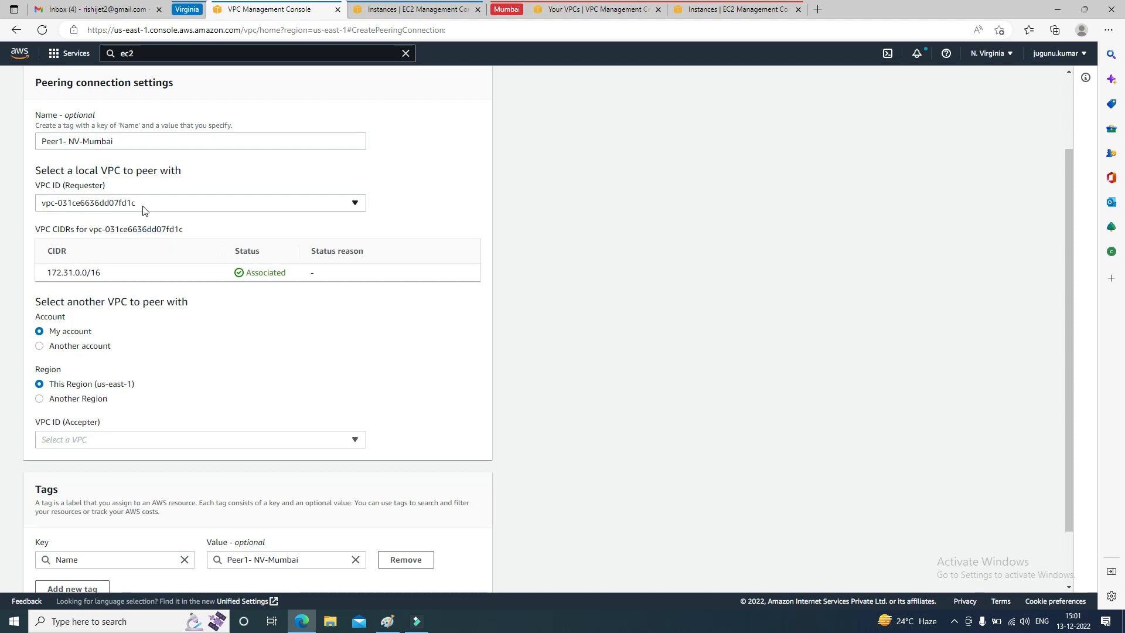
pyautogui.scroll(-2, 144, 210)
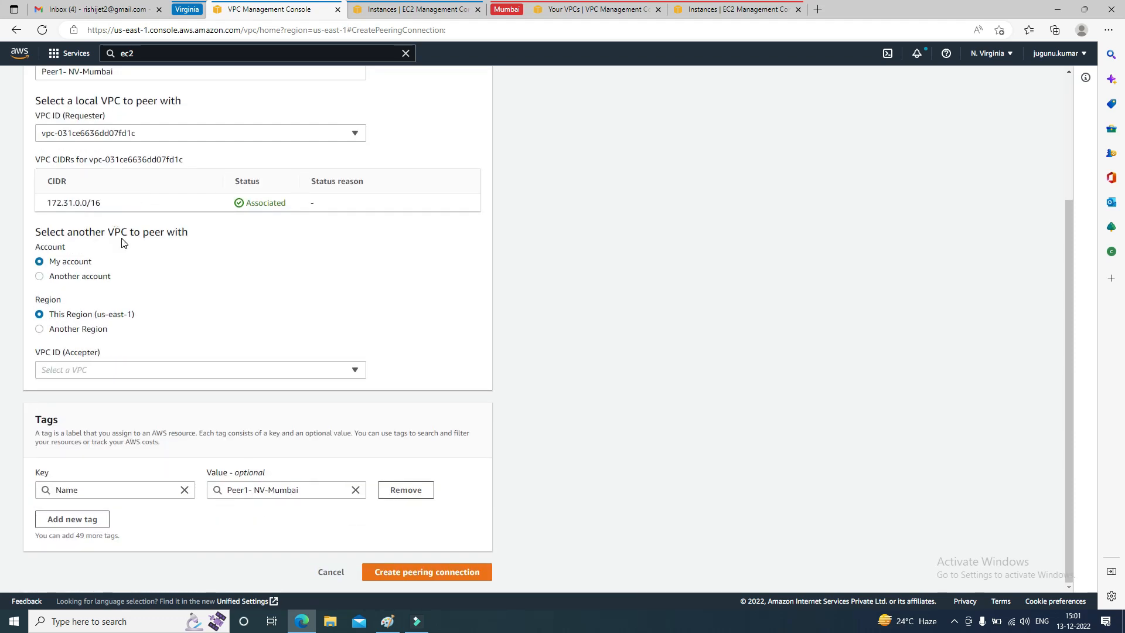
pyautogui.click(61, 282)
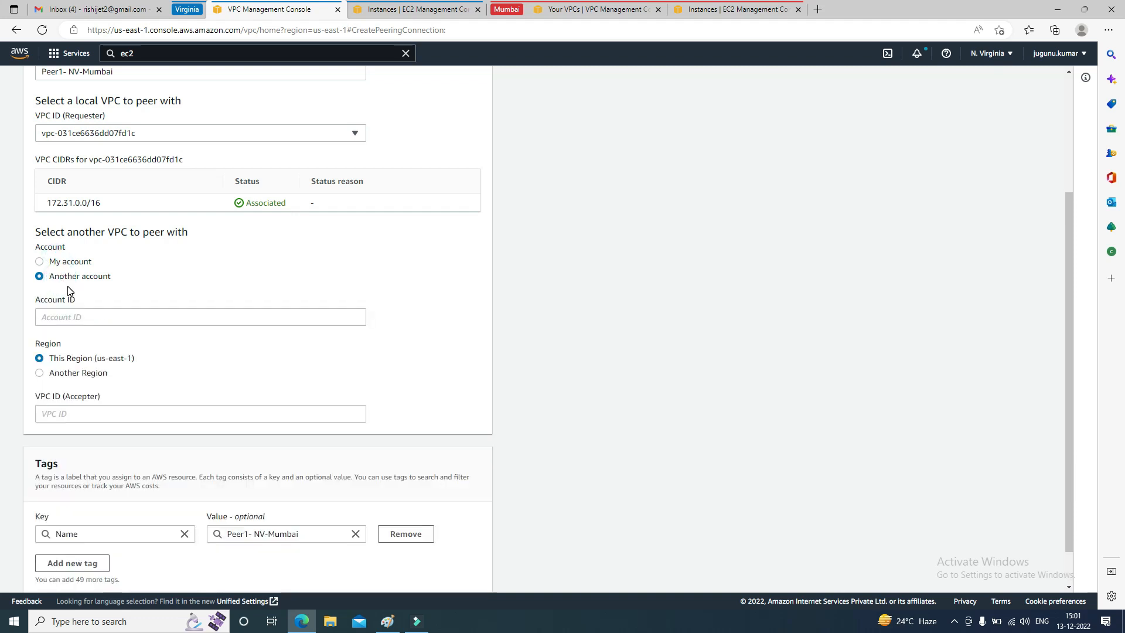
pyautogui.click(75, 322)
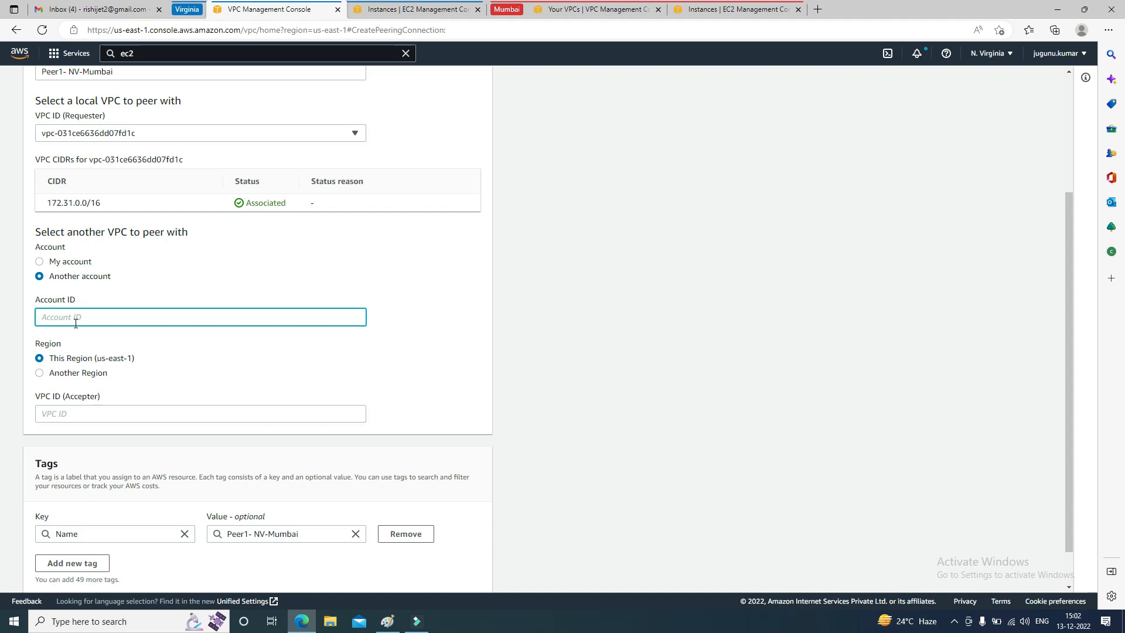
pyautogui.click(67, 359)
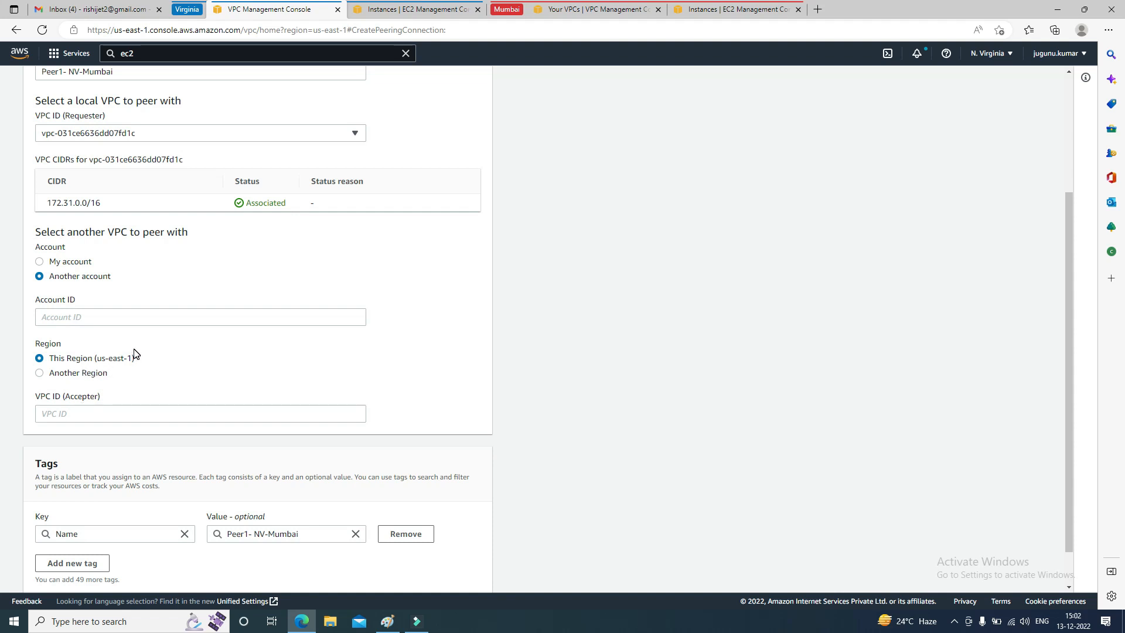
pyautogui.click(63, 263)
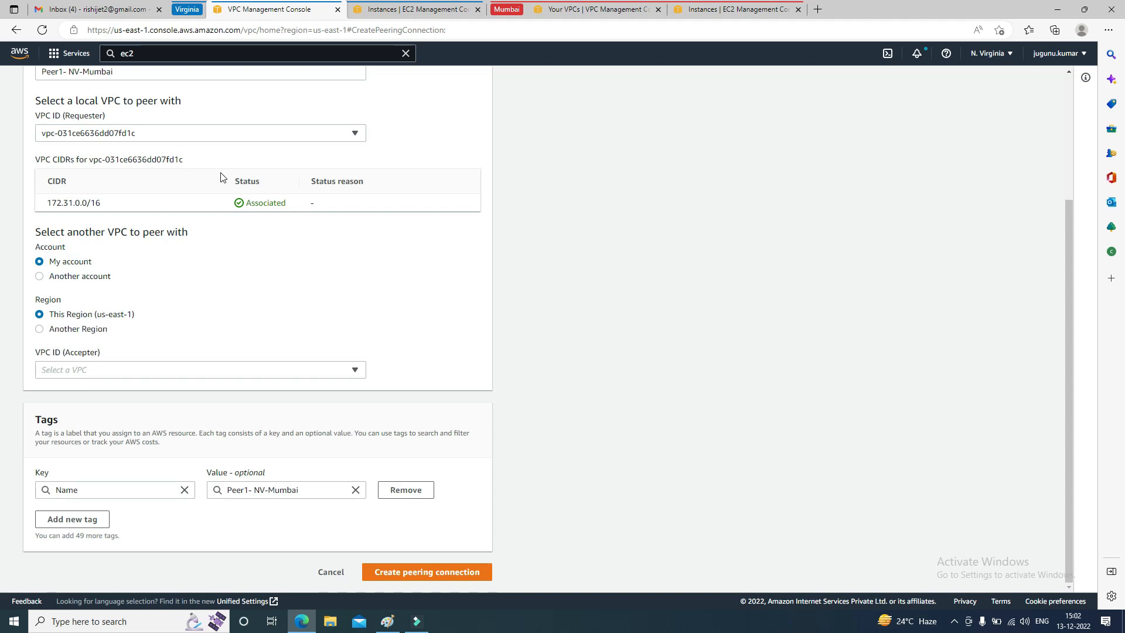
pyautogui.click(71, 326)
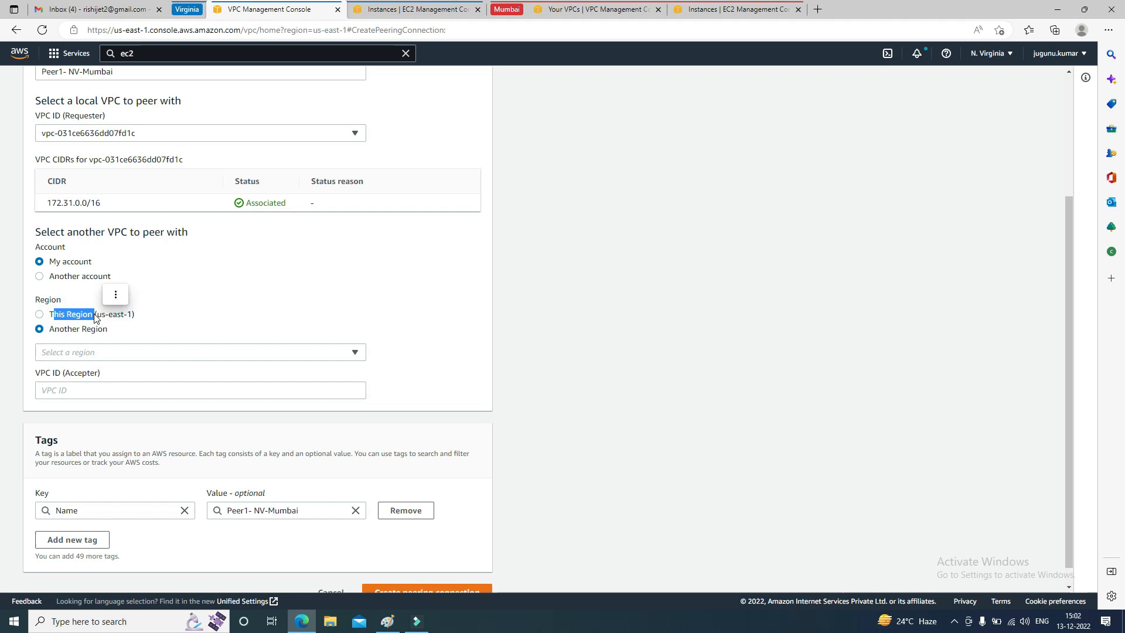
pyautogui.click(88, 314)
pyautogui.click(76, 370)
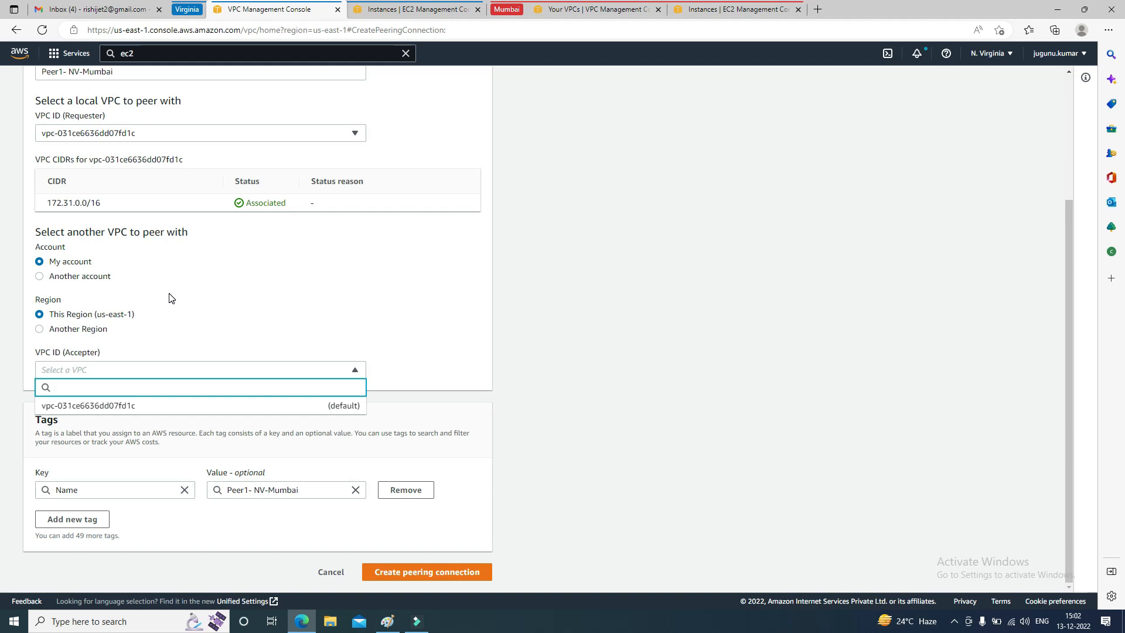
# Step: Set the accepter to another region, Asia Pacific (Mumbai) (ap-south-1), and enter VPC-Dev's ID copied from the Mumbai console
pyautogui.click(64, 331)
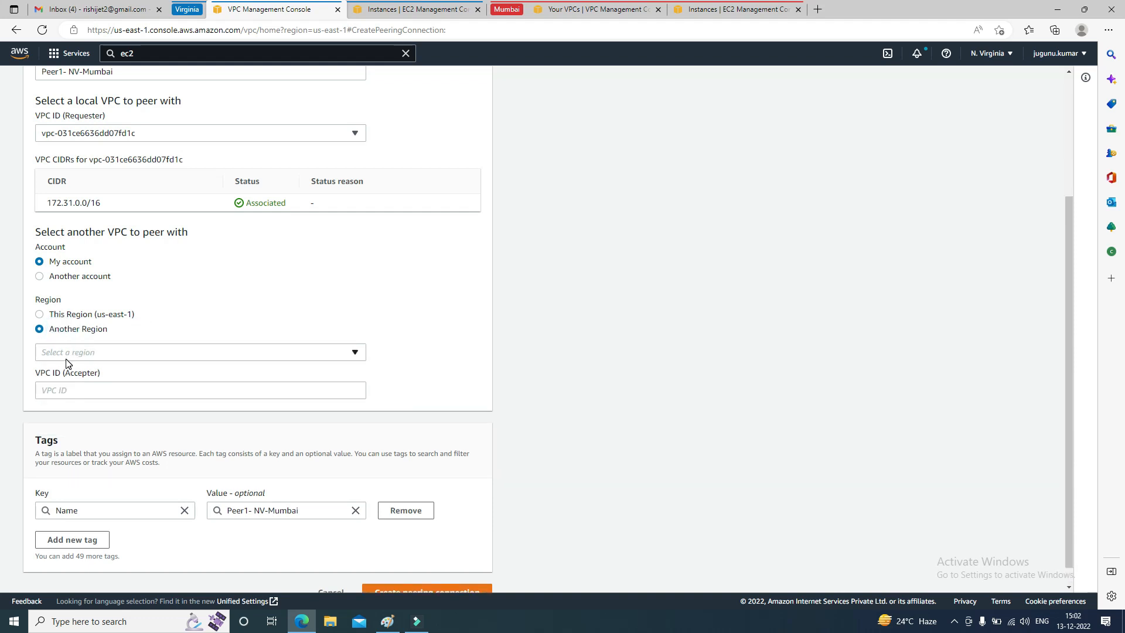
pyautogui.click(68, 354)
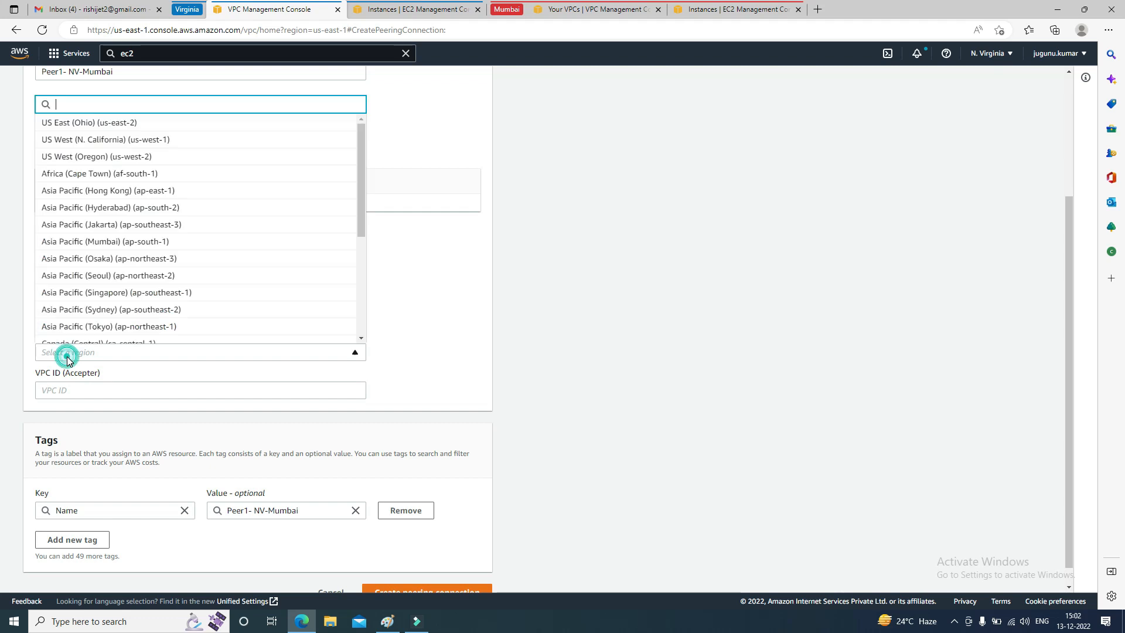
pyautogui.click(113, 242)
pyautogui.click(164, 391)
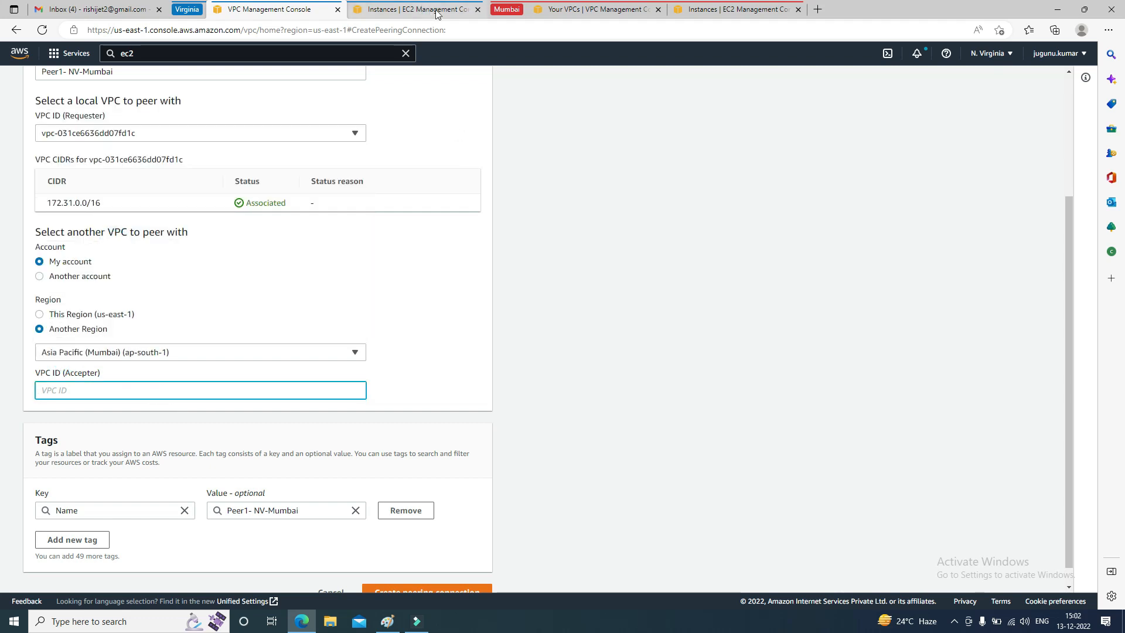
pyautogui.click(613, 13)
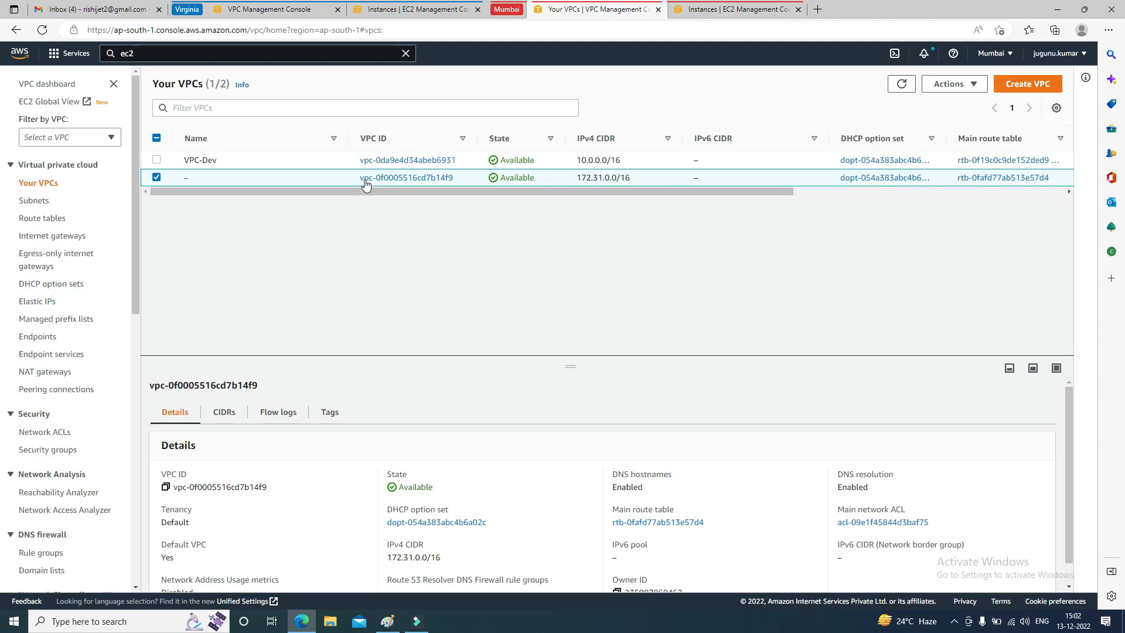
pyautogui.moveTo(360, 165); pyautogui.dragTo(472, 170)
pyautogui.hotkey('ctrl', 'c')
pyautogui.click(240, 12)
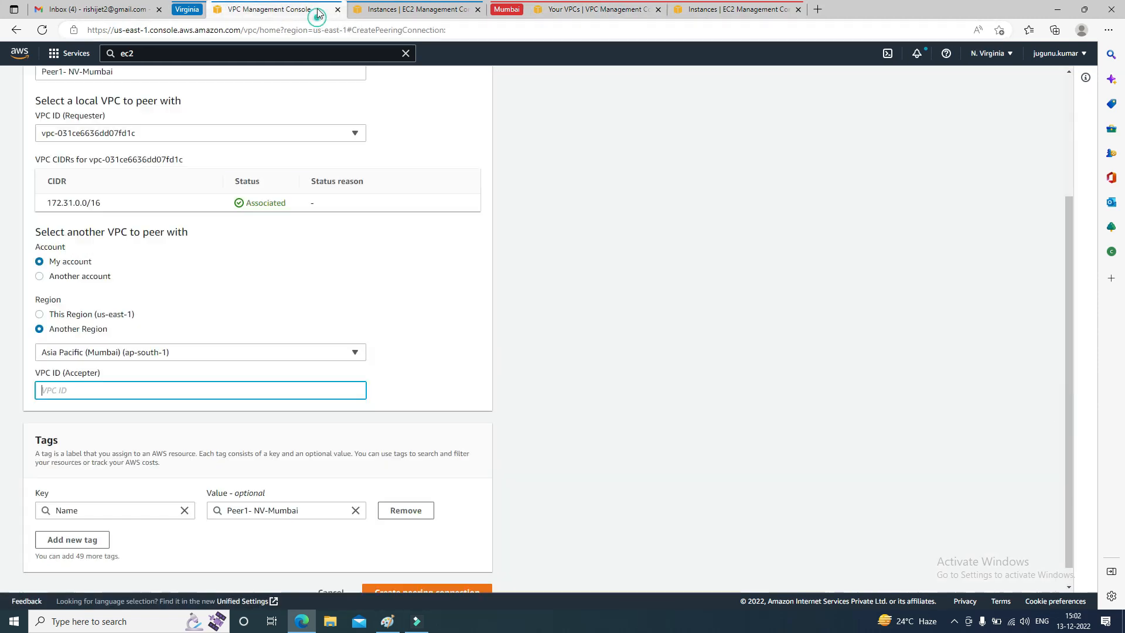
pyautogui.hotkey('ctrl', 'v')
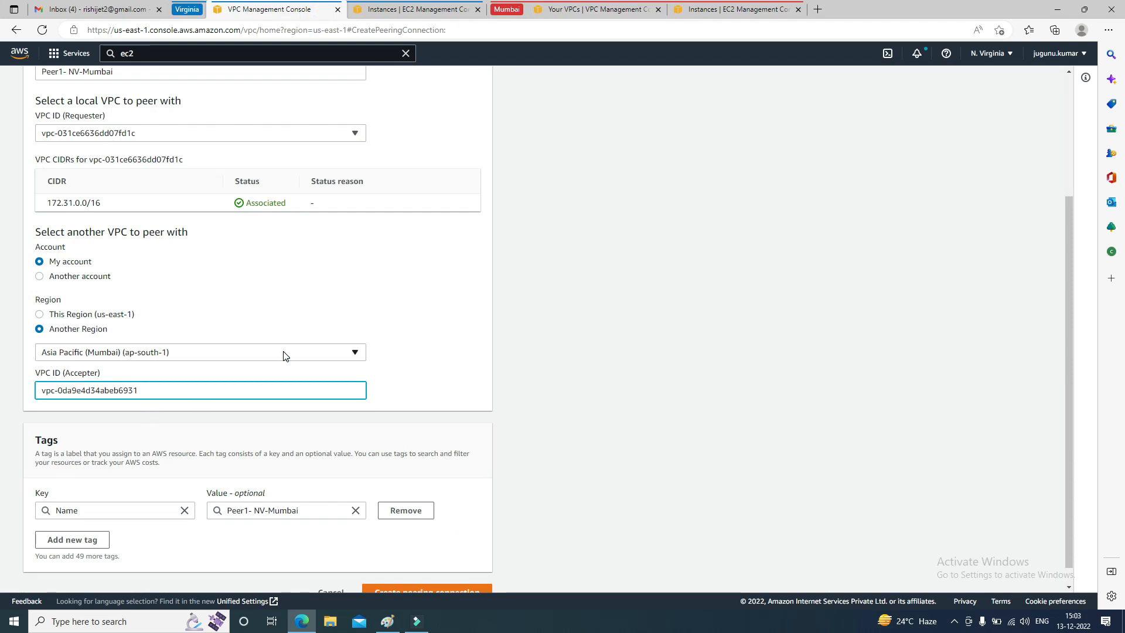
# Step: Create the peering connection and return to the N. Virginia list of peering connections
pyautogui.scroll(-1, 284, 356)
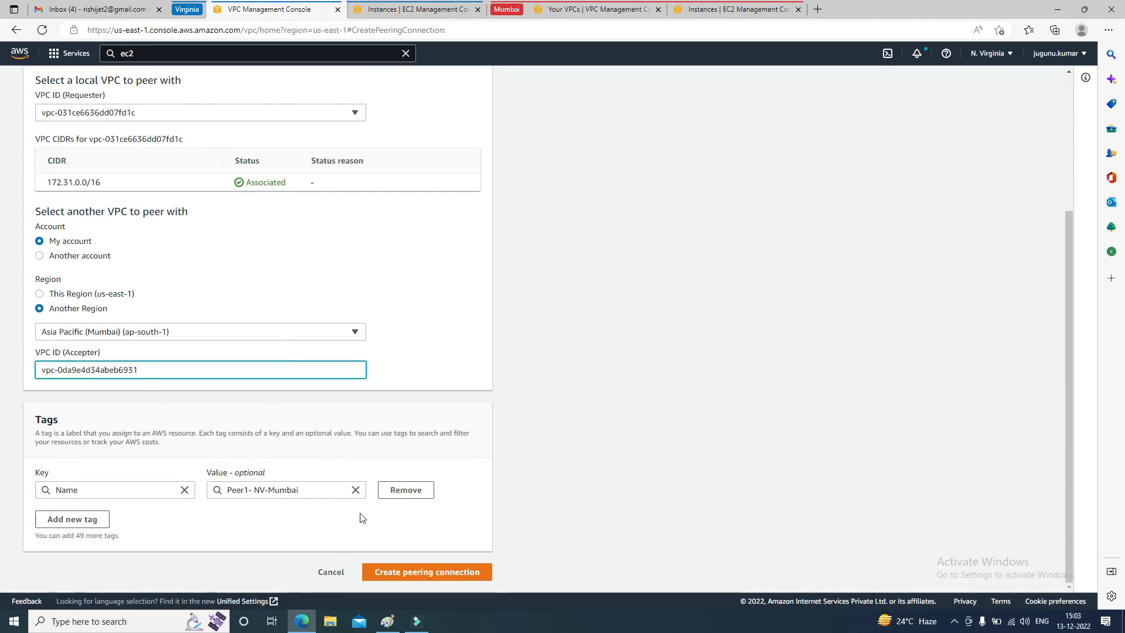
pyautogui.click(405, 575)
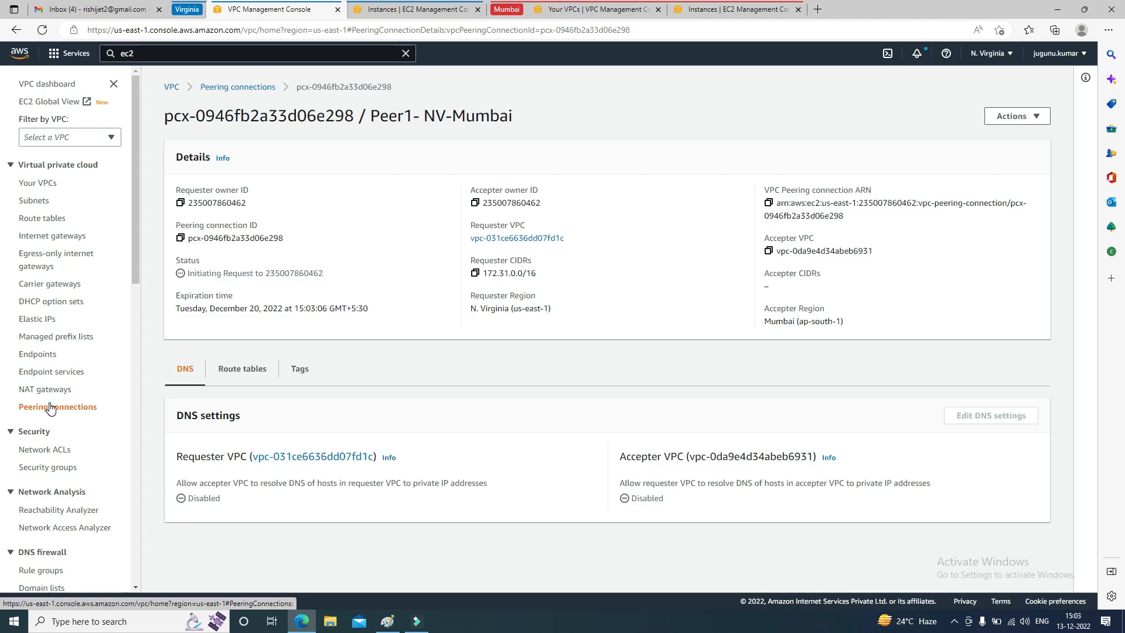
pyautogui.click(56, 406)
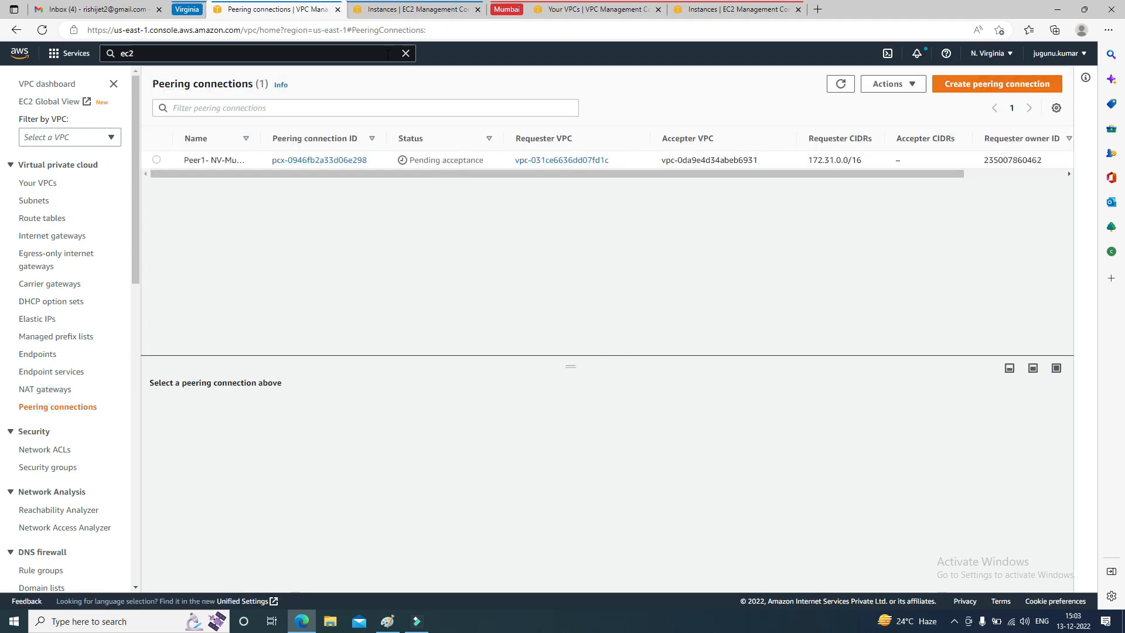
# Step: Accept the pending peering request in the Mumbai region and refresh its list of peering connections
pyautogui.click(623, 13)
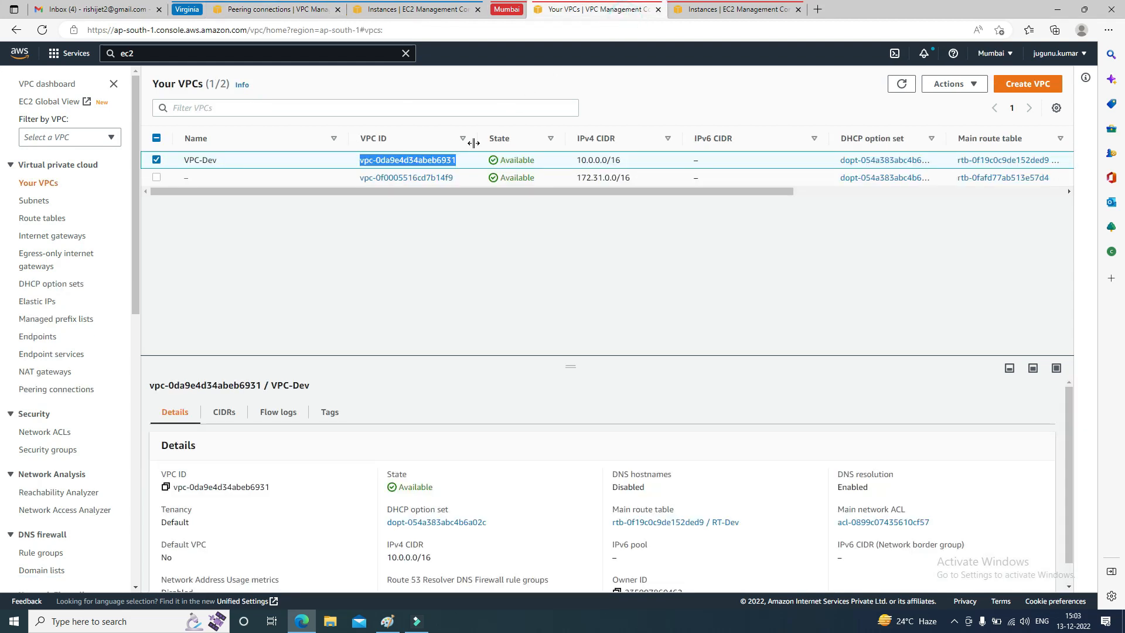
pyautogui.click(40, 394)
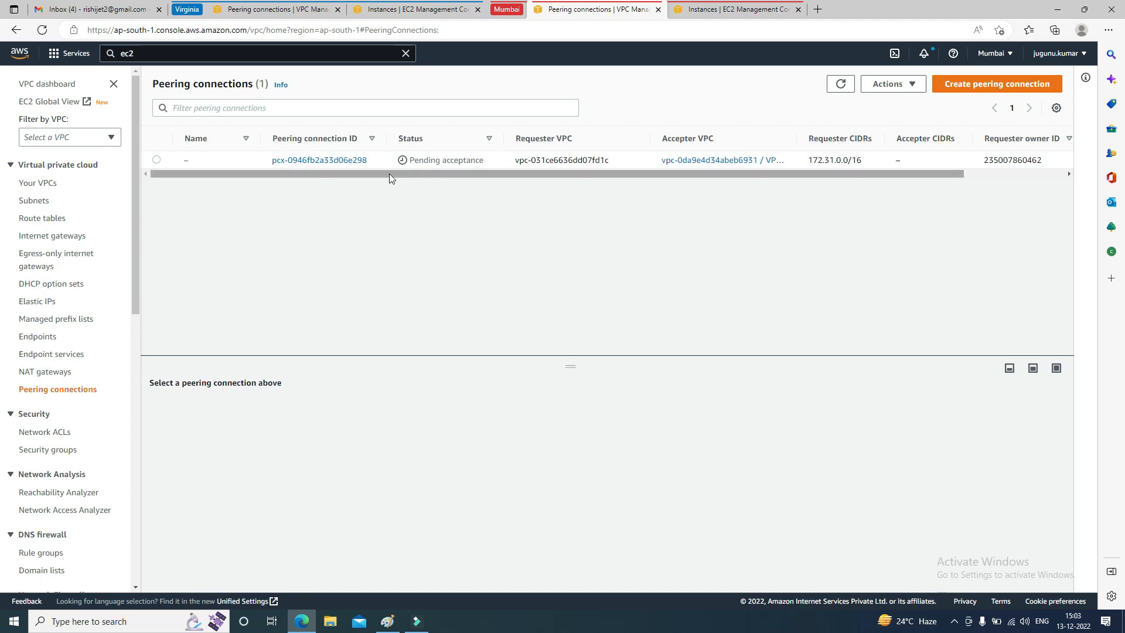
pyautogui.click(157, 159)
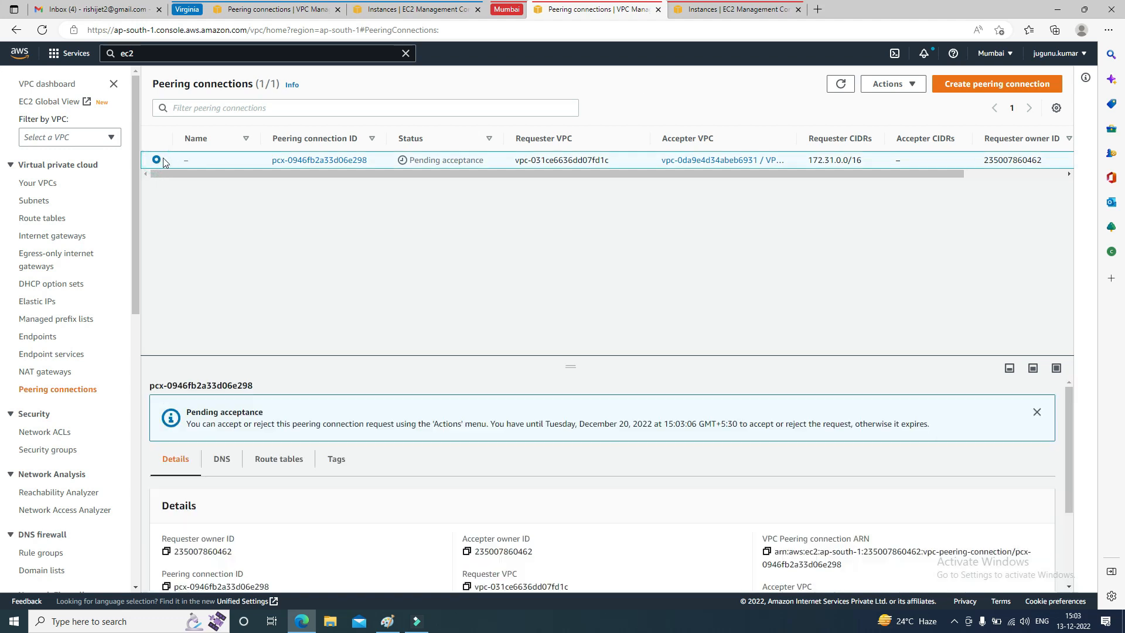
pyautogui.click(879, 87)
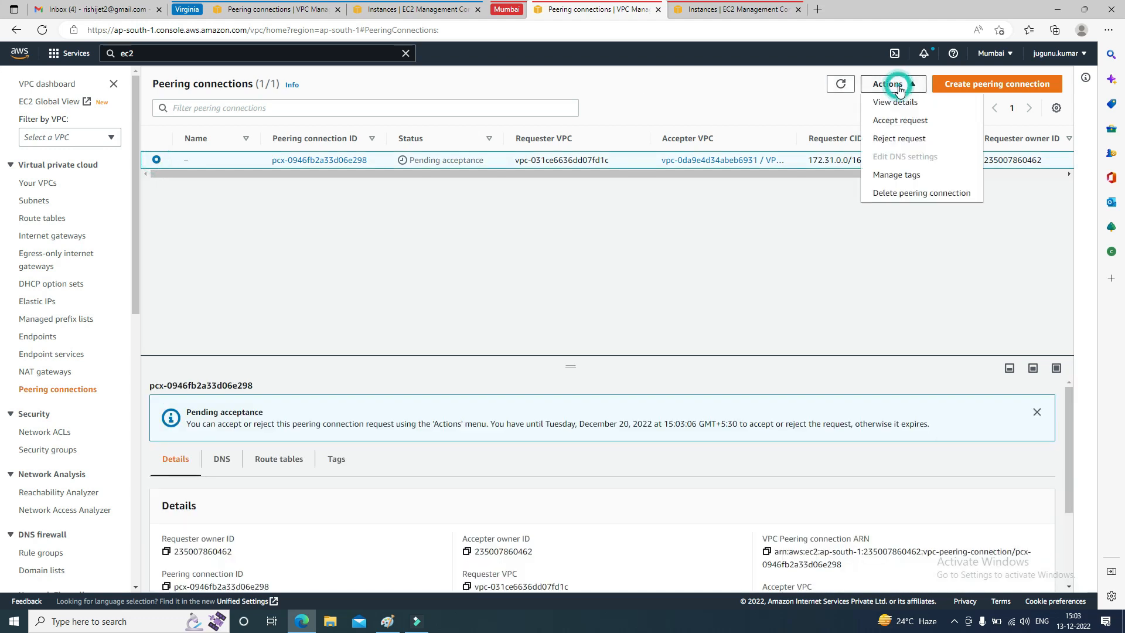
pyautogui.click(902, 122)
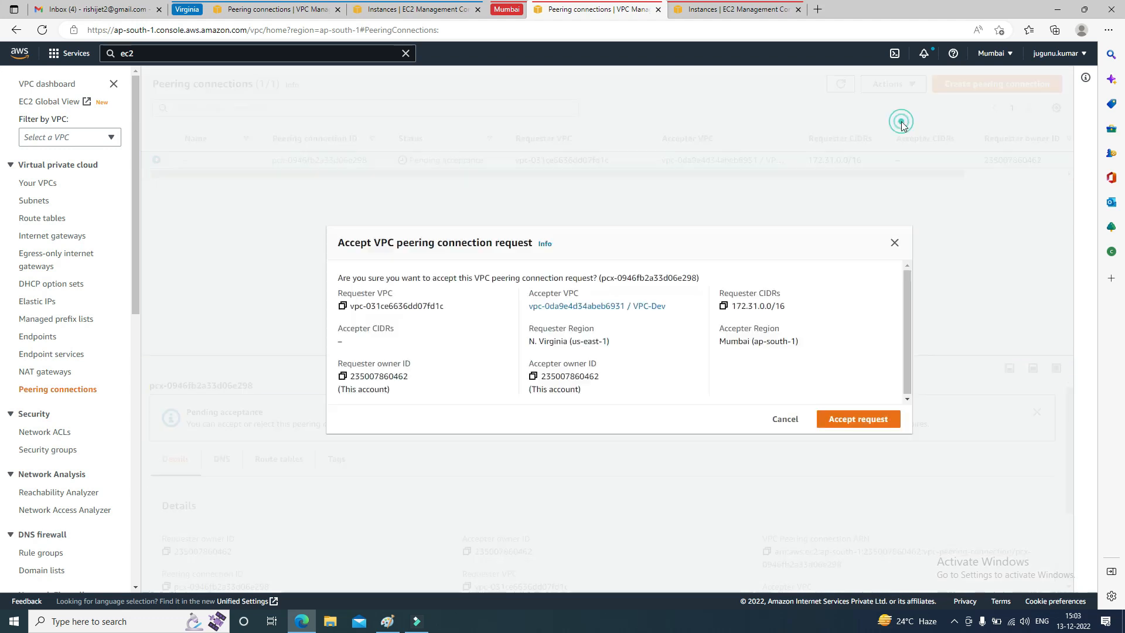
pyautogui.click(885, 418)
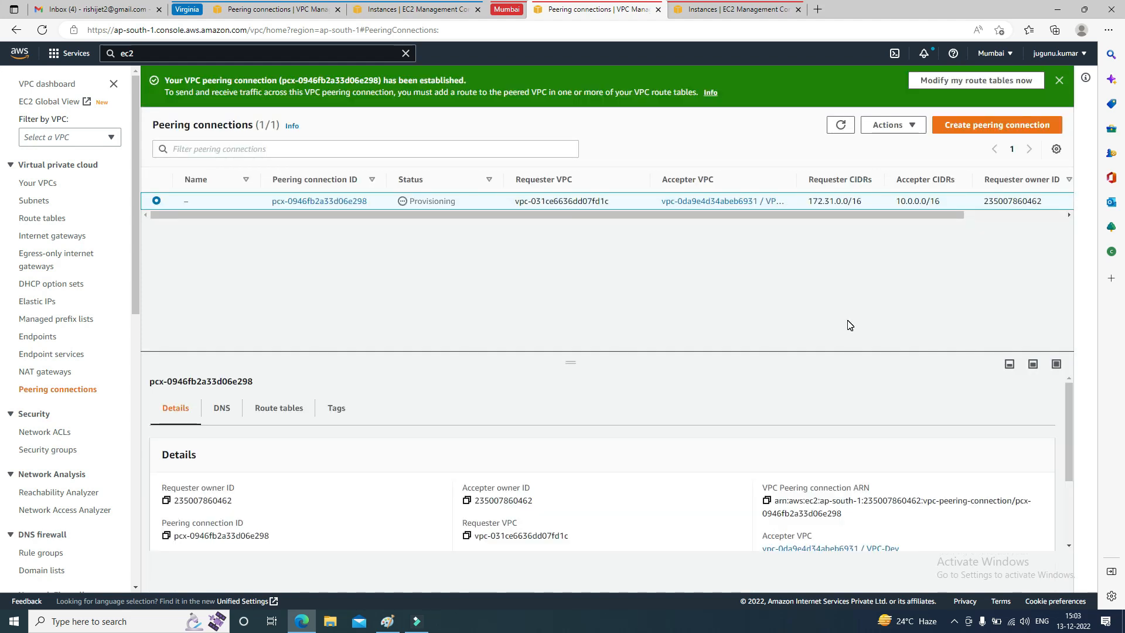
pyautogui.click(841, 125)
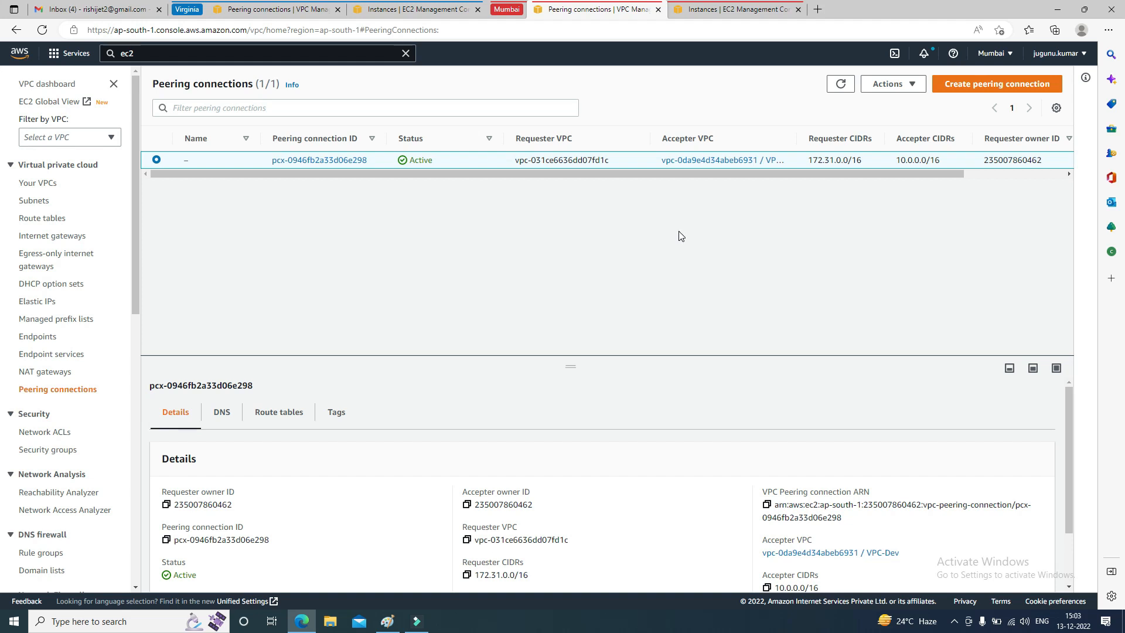
# Step: Copy the accepter CIDR 10.0.0.0/16 of the Mumbai peering connection and switch back to the N. Virginia console
pyautogui.moveTo(808, 160); pyautogui.dragTo(871, 163)
pyautogui.click(819, 161)
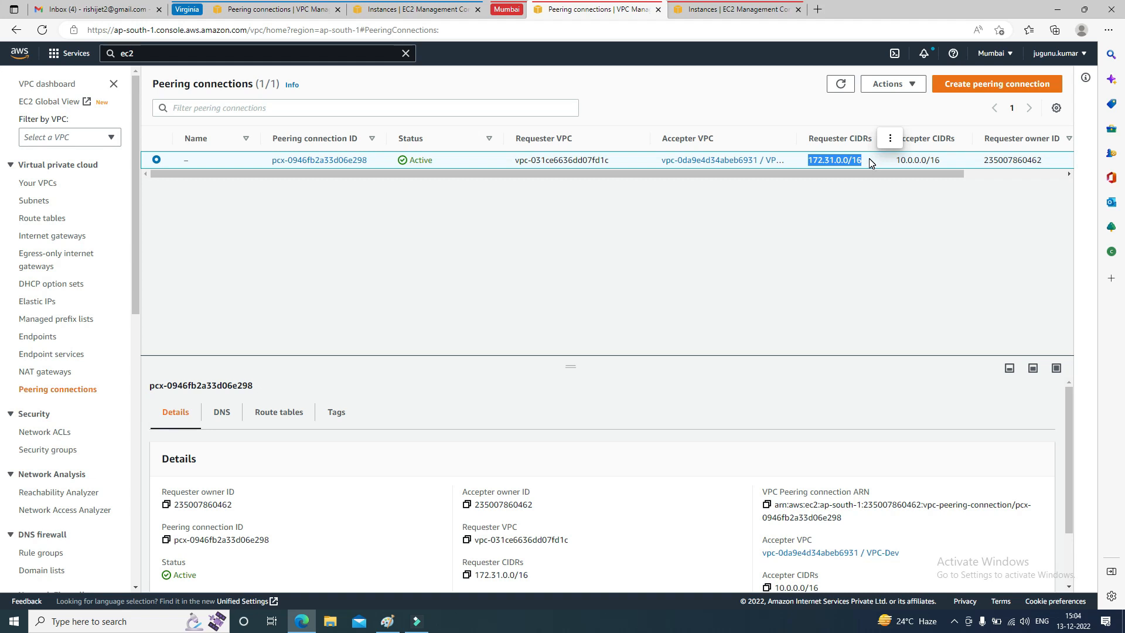
pyautogui.click(861, 162)
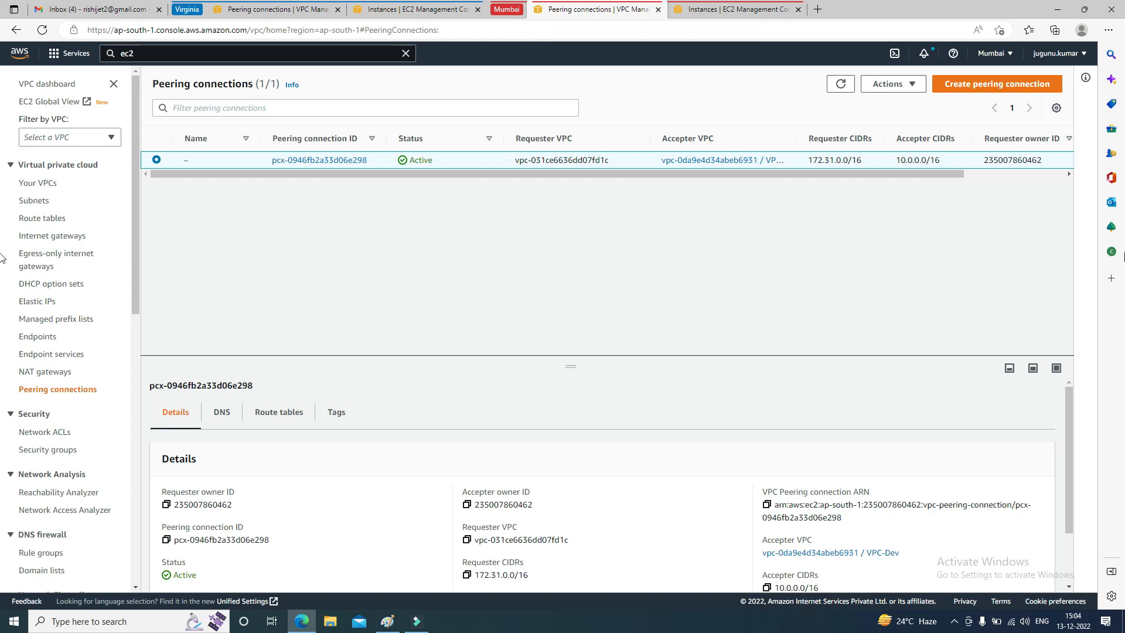
pyautogui.moveTo(895, 165); pyautogui.dragTo(943, 166)
pyautogui.hotkey('ctrl', 'c')
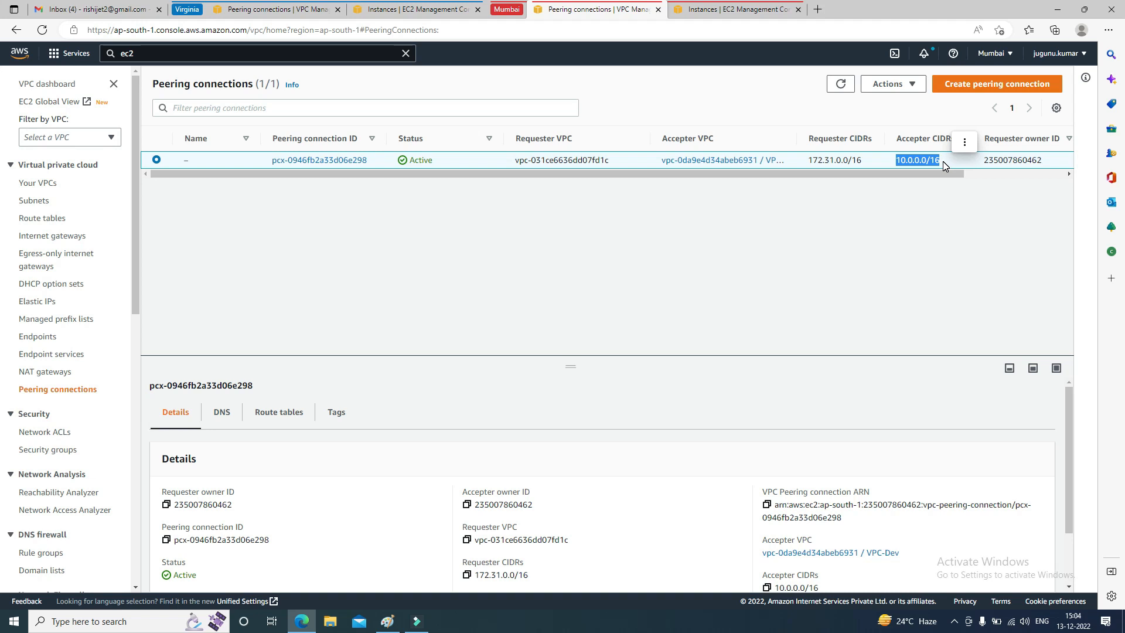
pyautogui.click(212, 12)
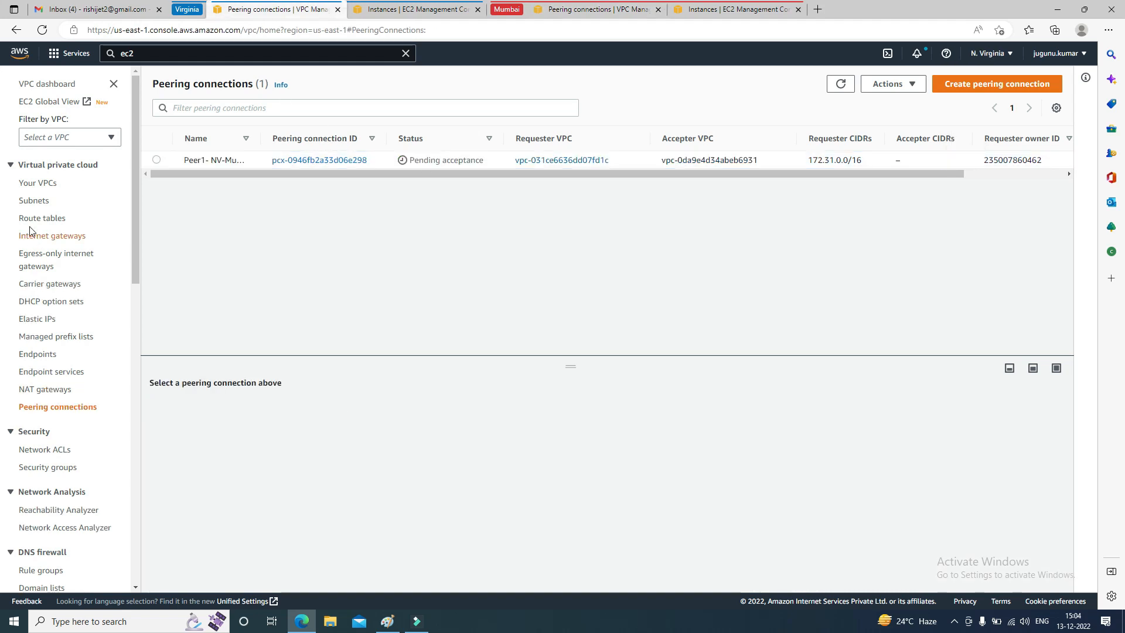
# Step: Add a route to the N. Virginia VPC's main route table with destination 10.0.0.0/16
pyautogui.click(38, 218)
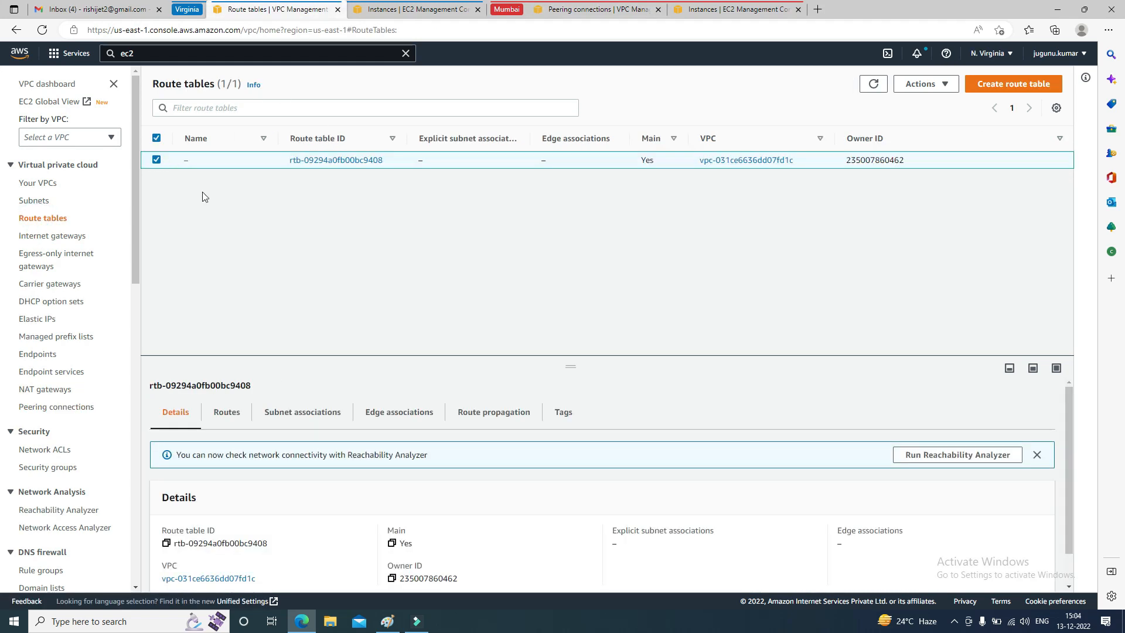
pyautogui.click(228, 415)
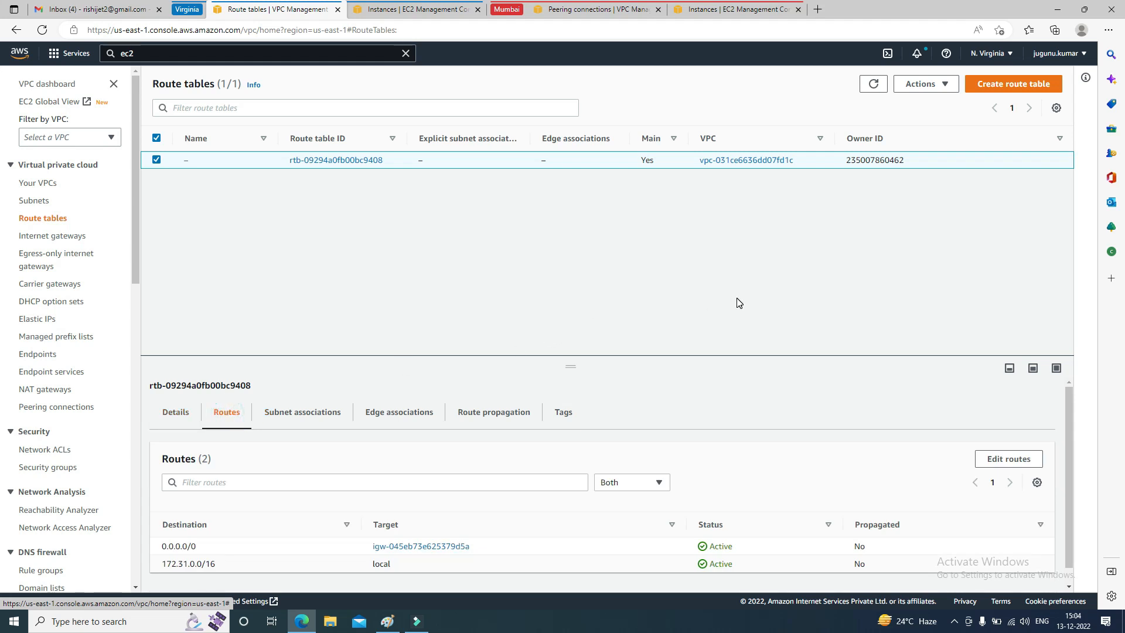
pyautogui.click(999, 460)
pyautogui.click(55, 255)
pyautogui.click(109, 256)
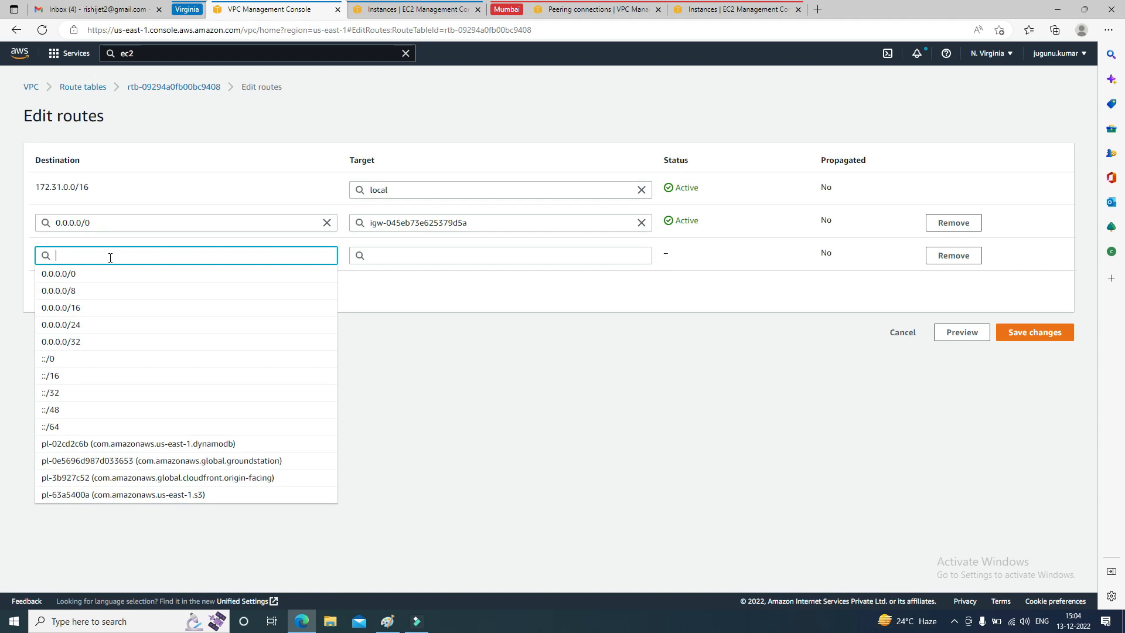
pyautogui.hotkey('ctrl', 'v')
pyautogui.click(116, 271)
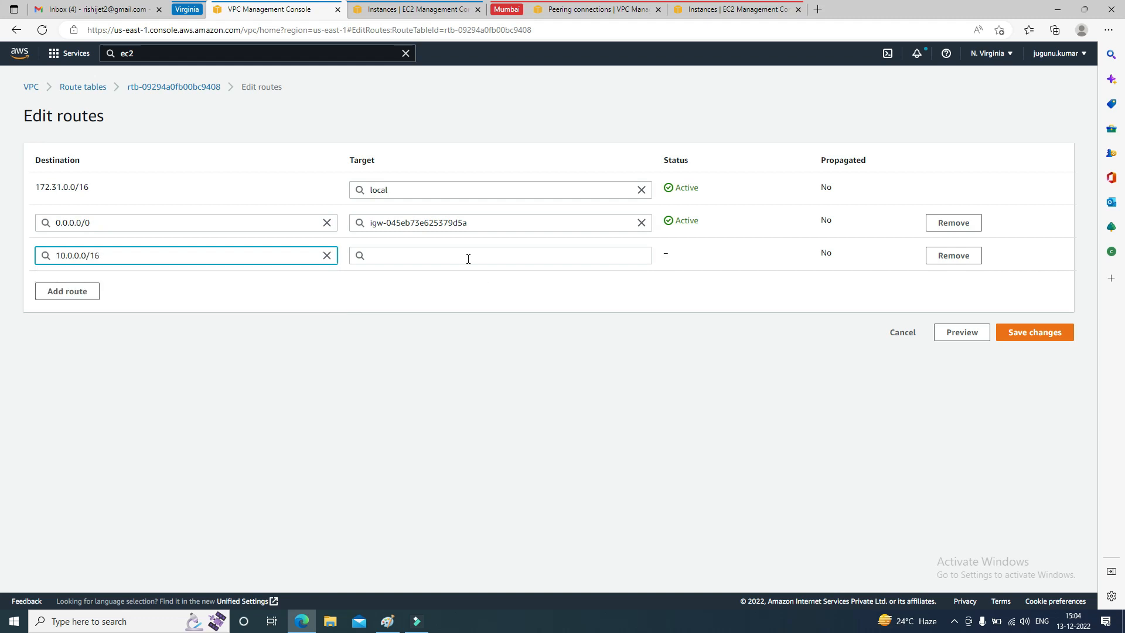
# Step: Target the 10.0.0.0/16 route at the peering connection Peer1- NV-Mumbai and save the route changes
pyautogui.click(466, 256)
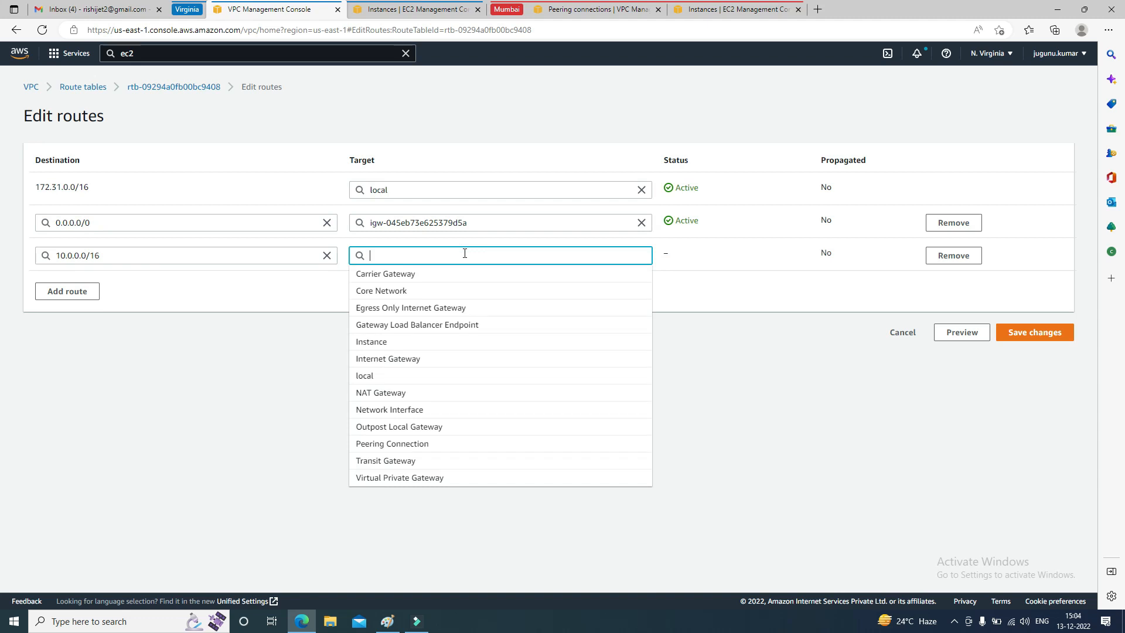
pyautogui.write('peer')
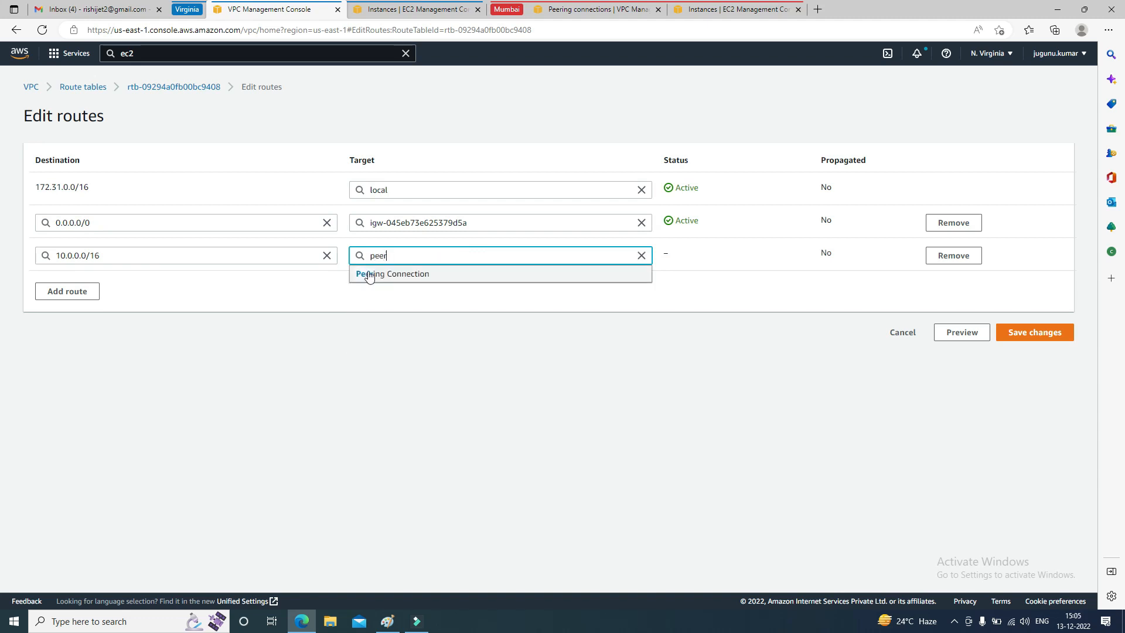
pyautogui.click(417, 274)
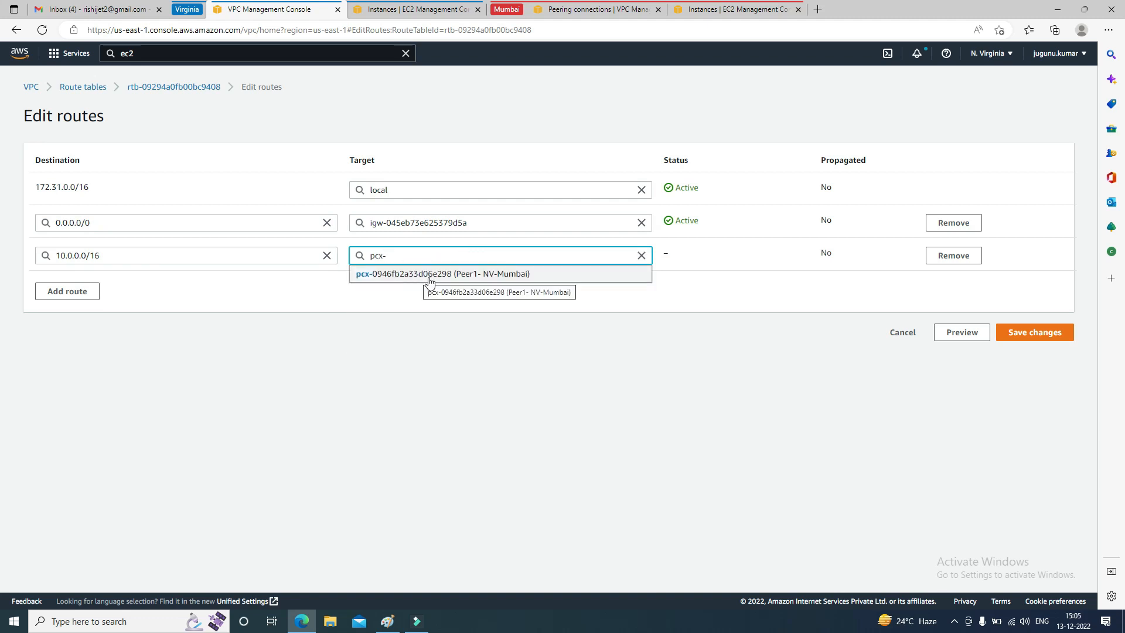
pyautogui.click(527, 275)
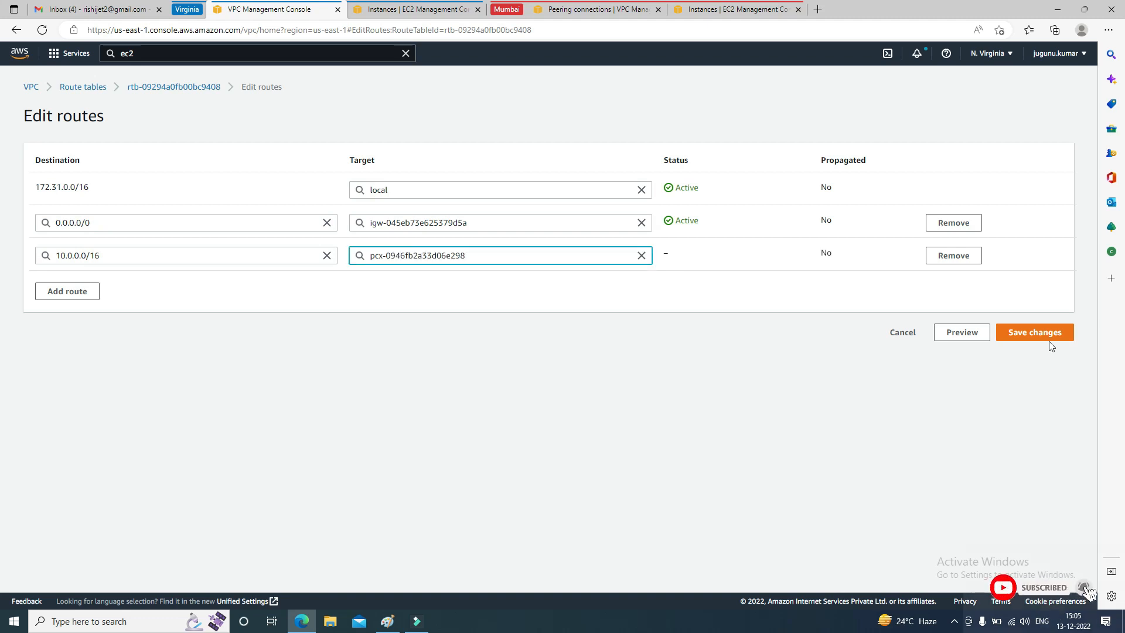
pyautogui.click(1049, 339)
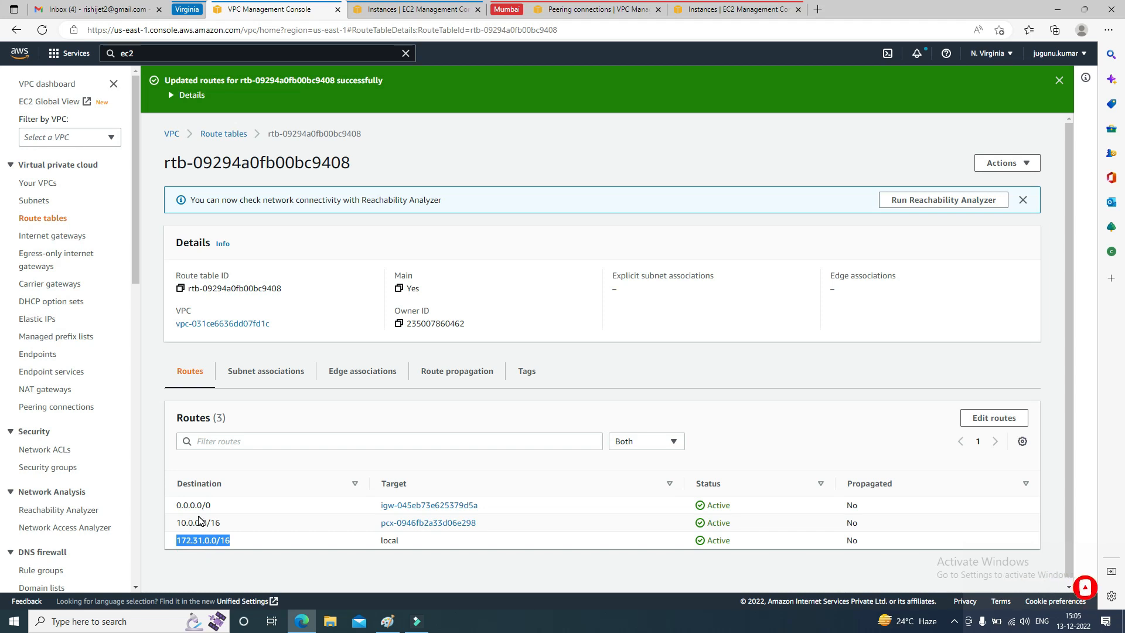
# Step: Switch to the Mumbai VPC console and add a route with destination 172.31.0.0/16 to the RT-Dev route table
pyautogui.click(580, 9)
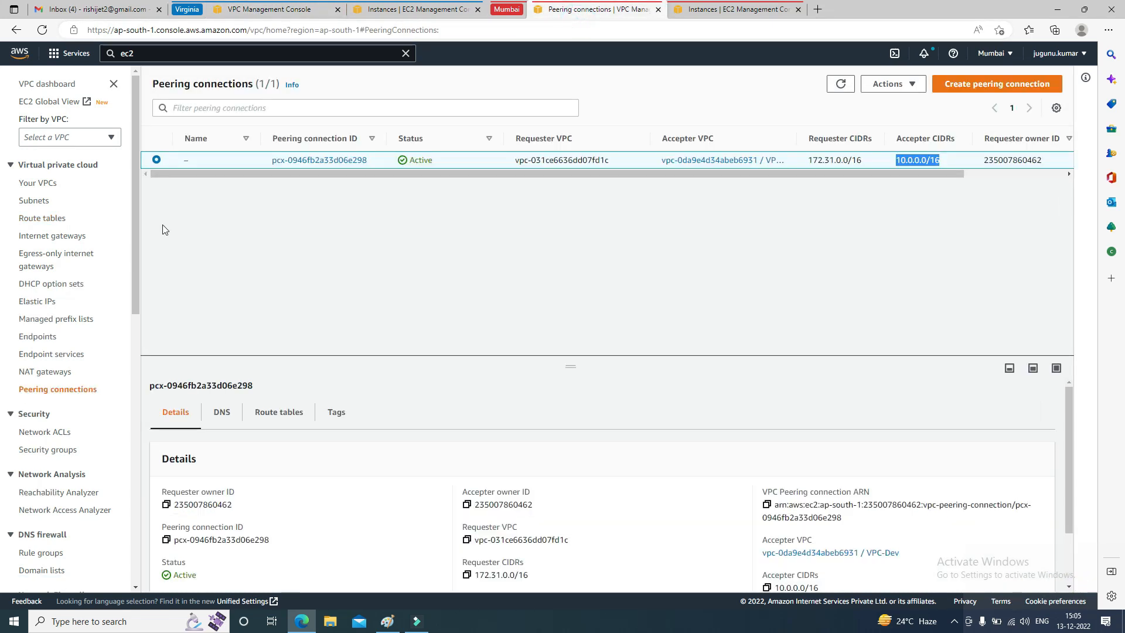
pyautogui.click(43, 218)
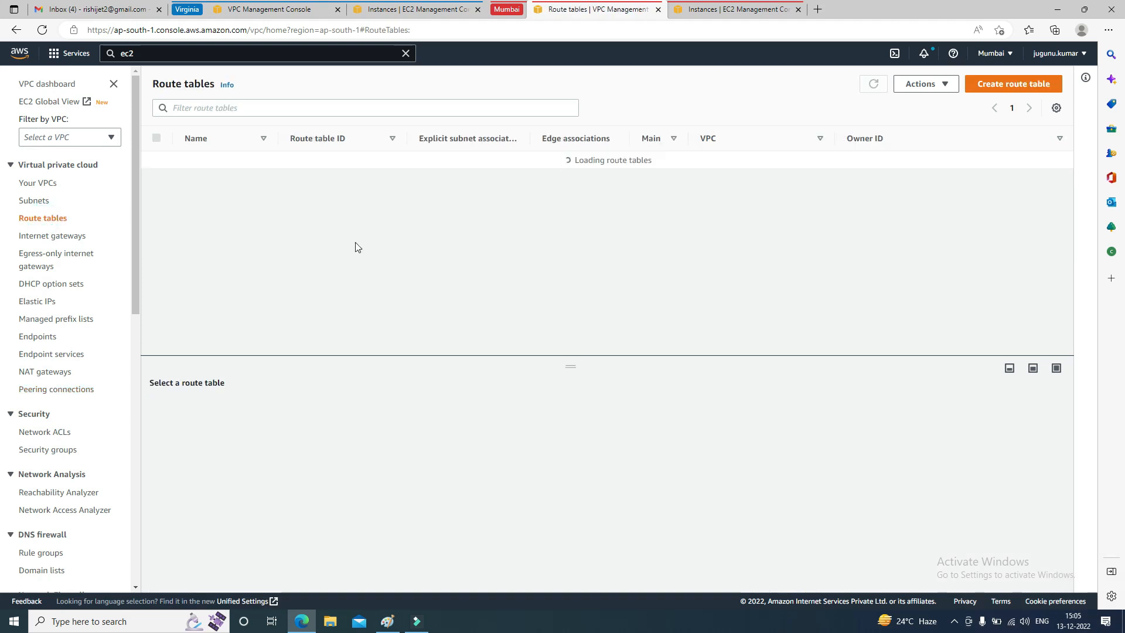
pyautogui.click(191, 160)
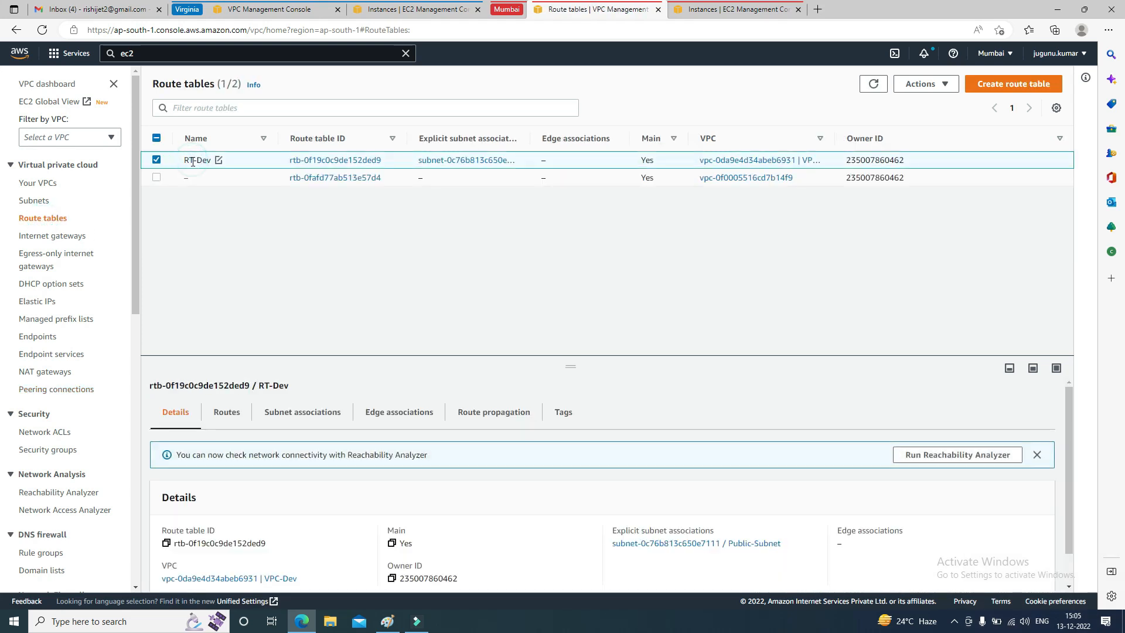
pyautogui.click(226, 413)
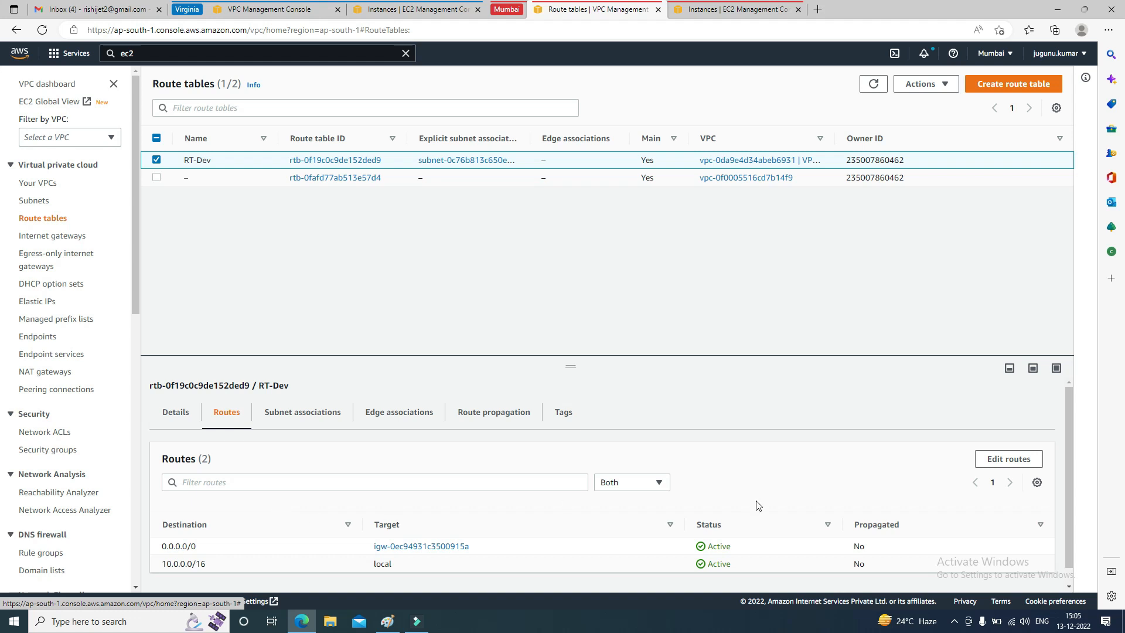
pyautogui.click(1023, 460)
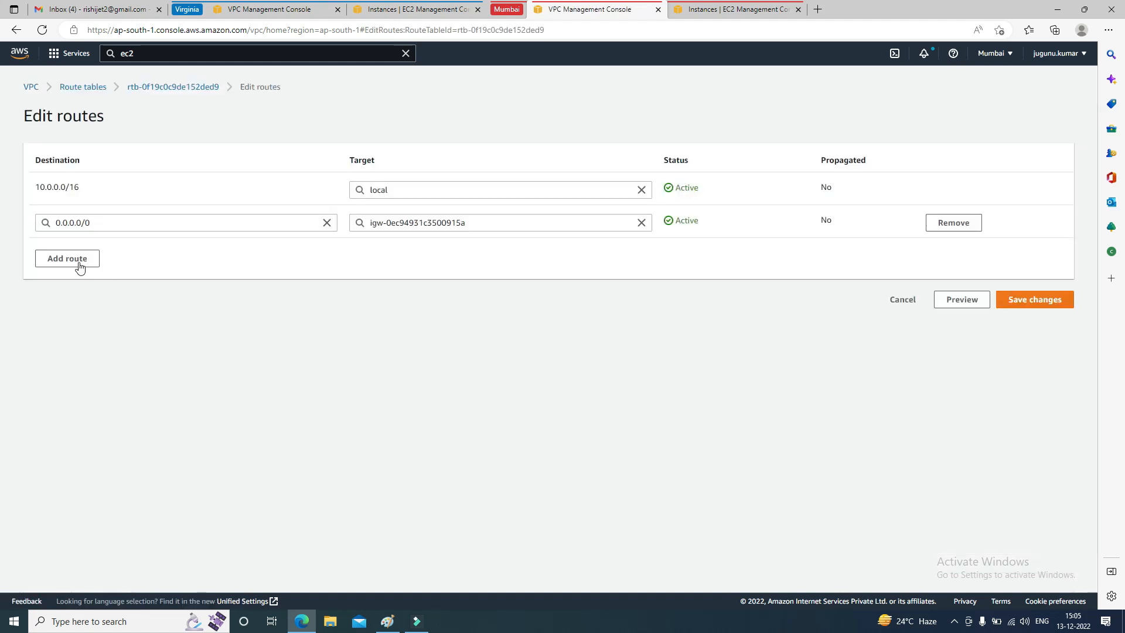
pyautogui.click(68, 259)
pyautogui.click(66, 255)
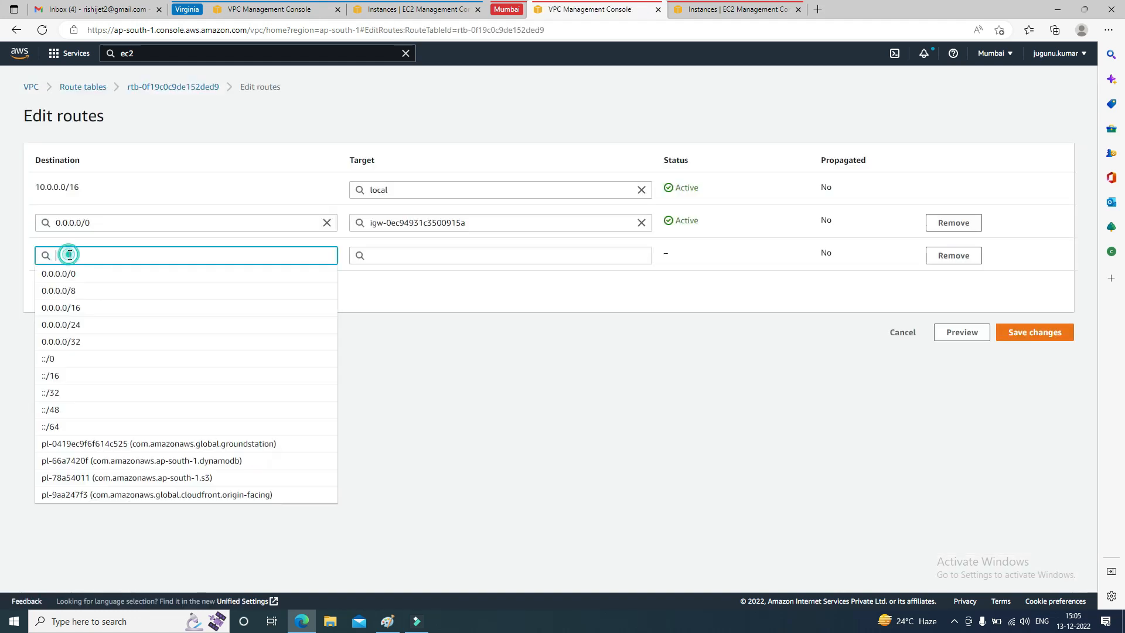
pyautogui.write('172.31.0.0/16')
pyautogui.click(64, 274)
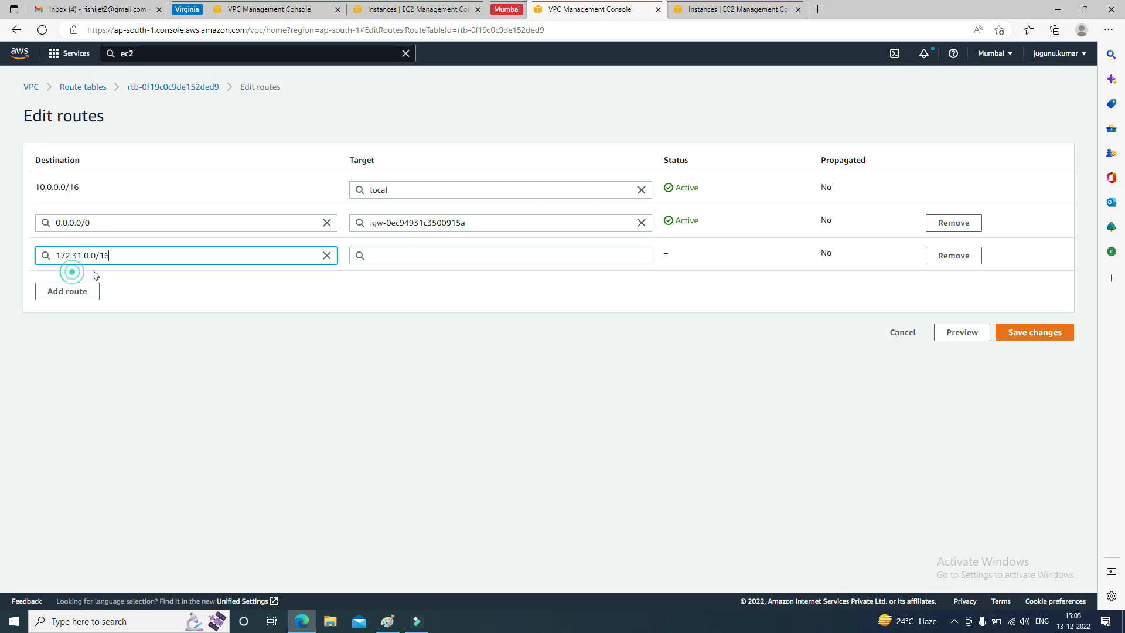
# Step: Target the 172.31.0.0/16 route at the VPC peering connection, save the route changes and dismiss the notification
pyautogui.click(384, 255)
pyautogui.write('peer')
pyautogui.click(393, 275)
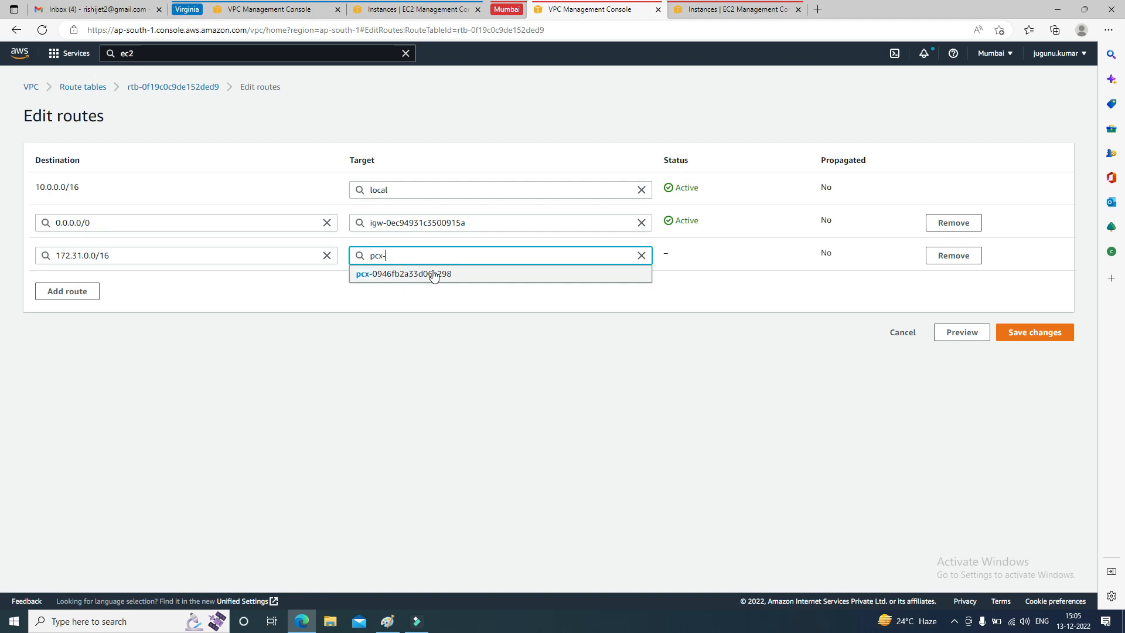
pyautogui.click(433, 275)
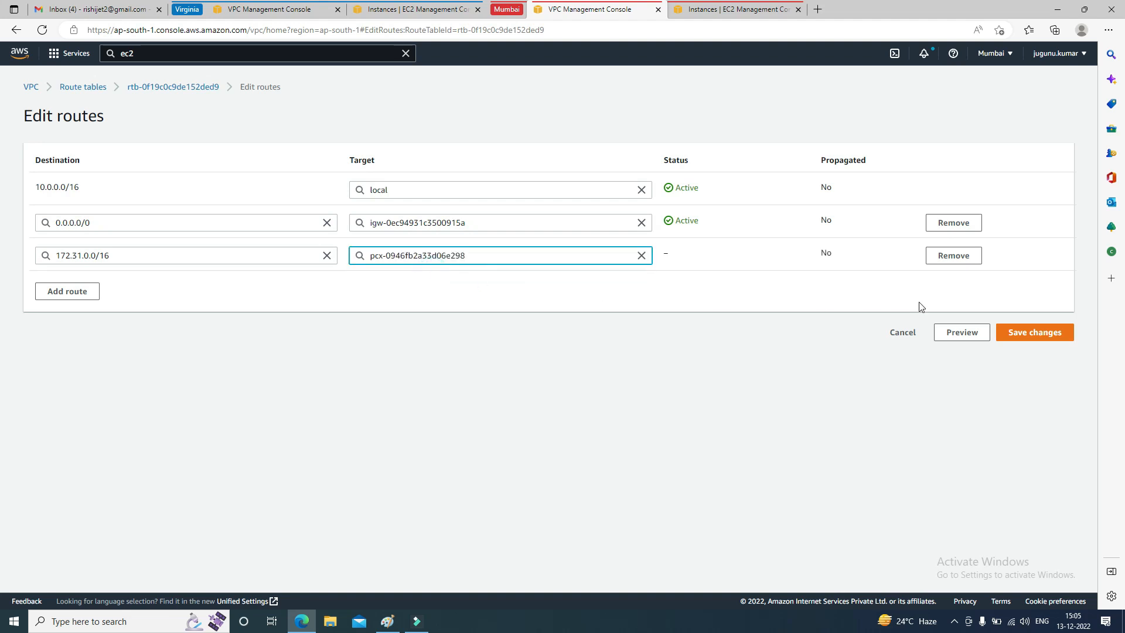
pyautogui.click(1048, 331)
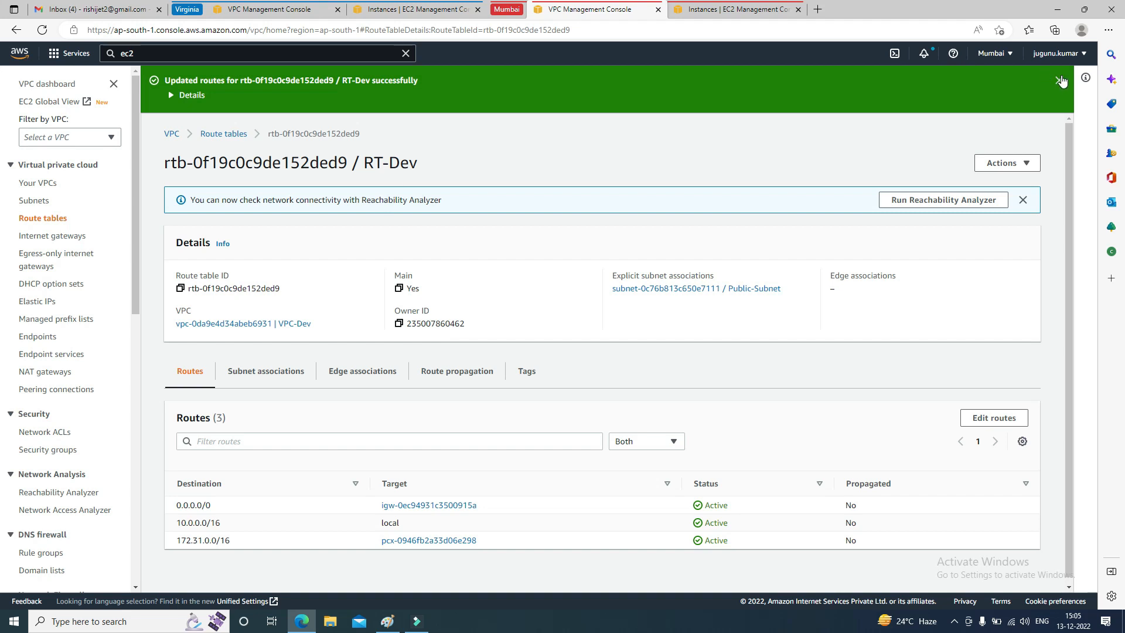
pyautogui.click(1059, 80)
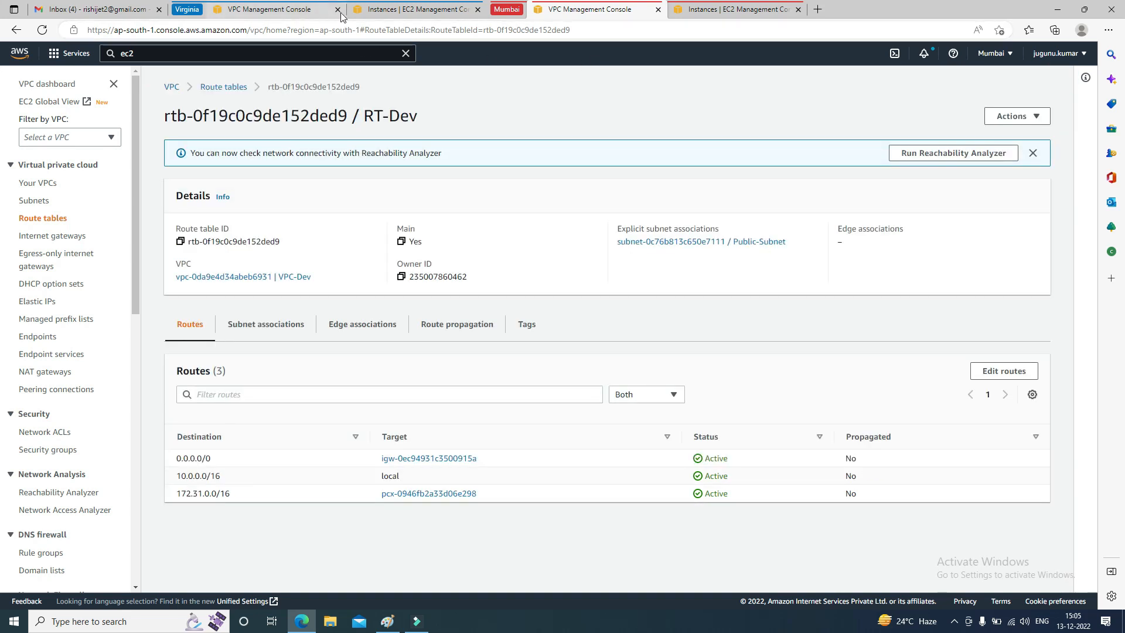
# Step: Connect to the N. Virginia instance Demo1- NV through EC2 Instance Connect
pyautogui.click(384, 10)
pyautogui.click(158, 143)
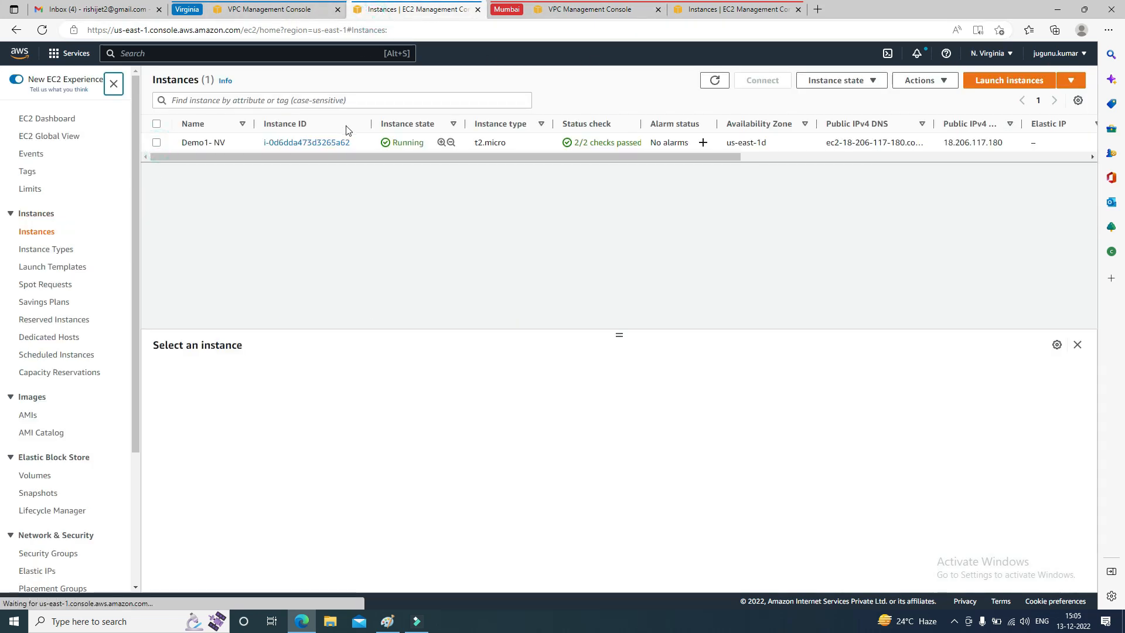
pyautogui.click(771, 80)
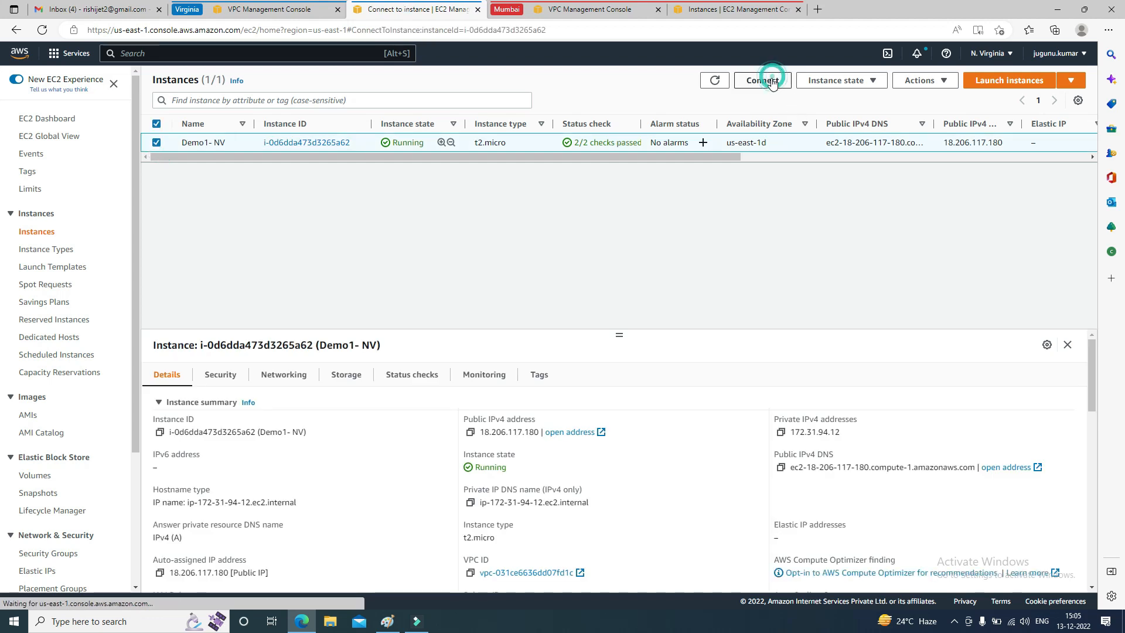
pyautogui.click(497, 410)
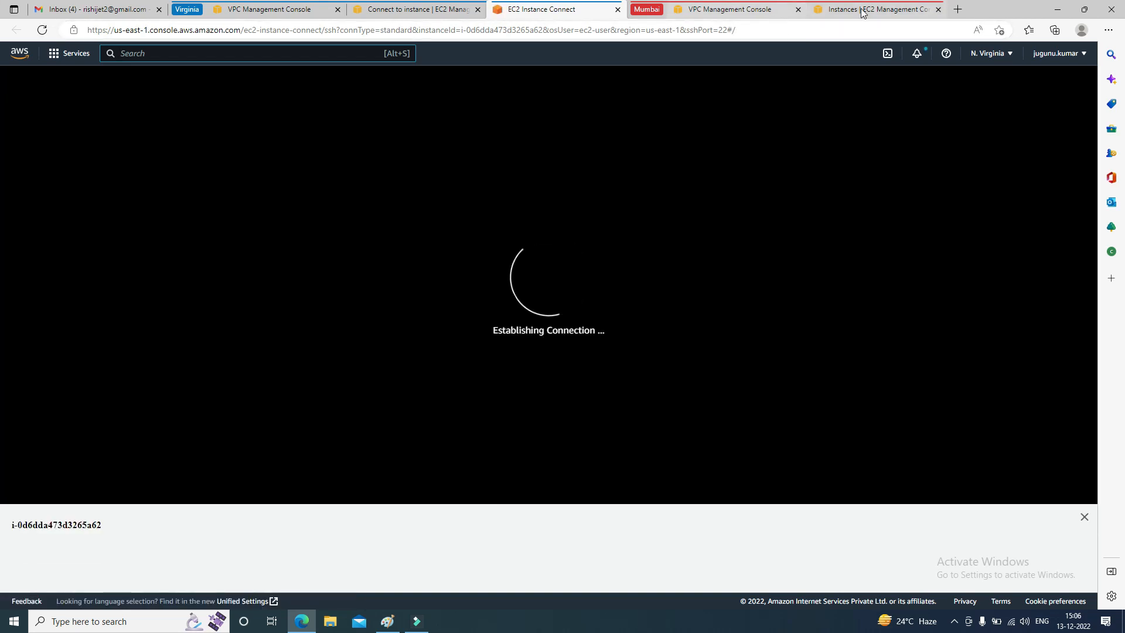
# Step: Connect to the Mumbai instance Demo-Mumbai through EC2 Instance Connect as ec2-user
pyautogui.click(861, 9)
pyautogui.click(171, 168)
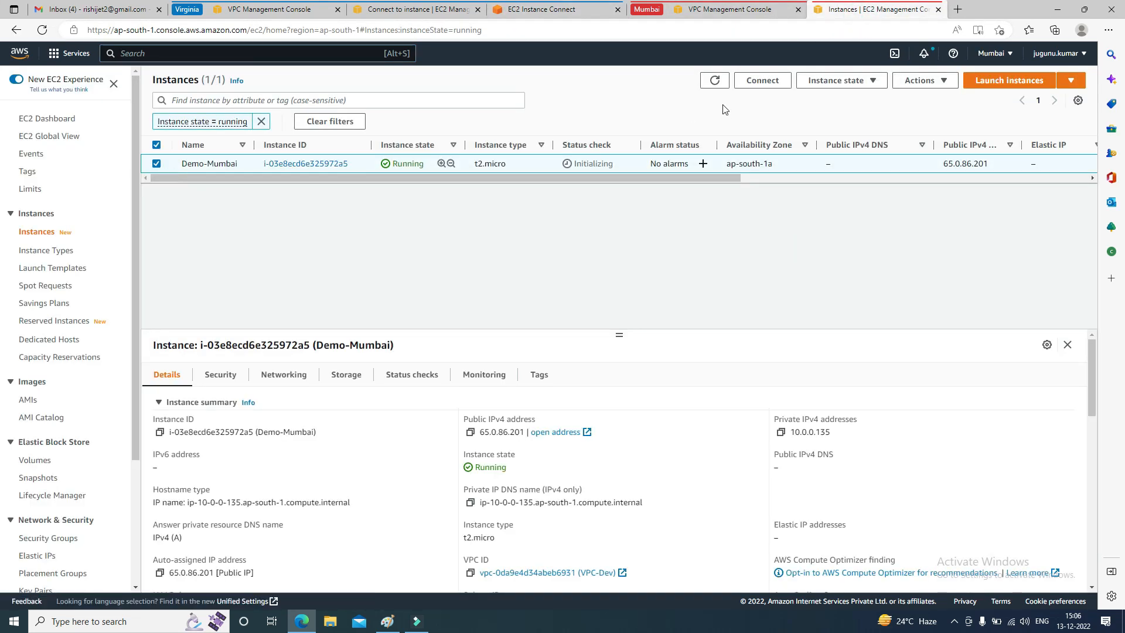
pyautogui.click(755, 87)
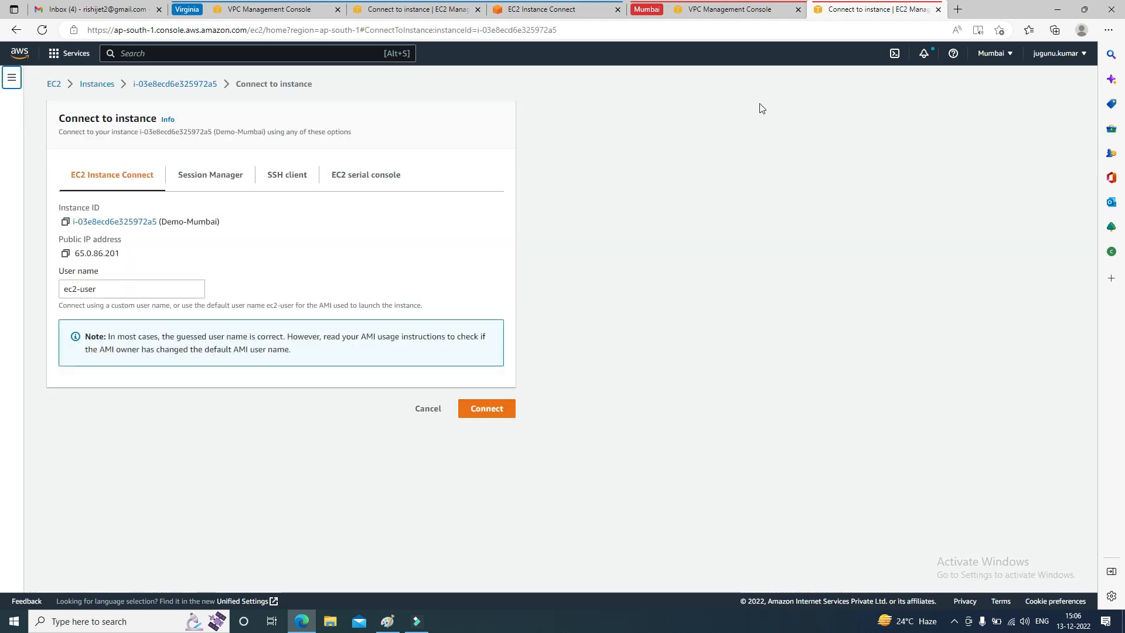
pyautogui.click(493, 409)
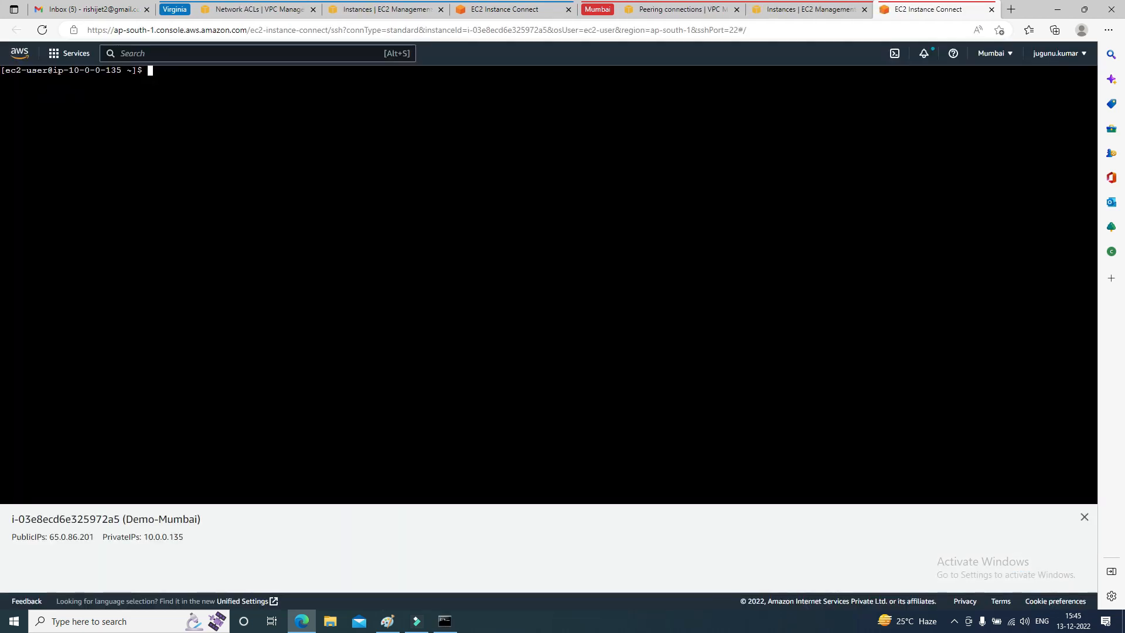
# Step: Ping Demo-Mumbai's private address 10.0.0.135 from the Demo1- NV terminal, and stop the ping after several replies
pyautogui.click(494, 15)
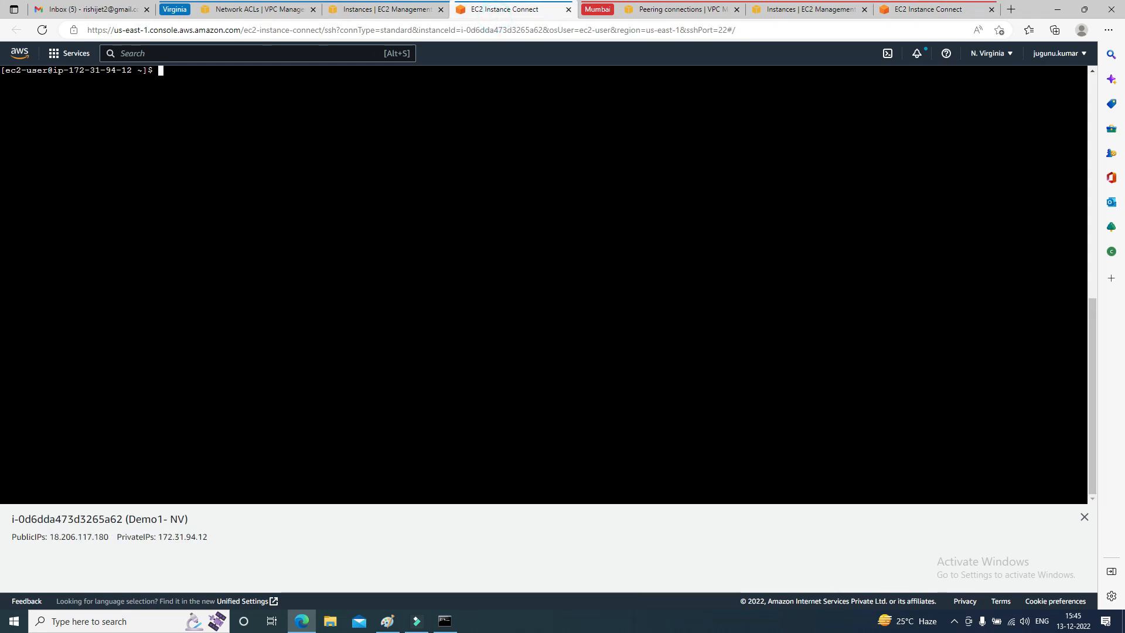
pyautogui.click(228, 116)
pyautogui.press('Return')
pyautogui.write('ping ')
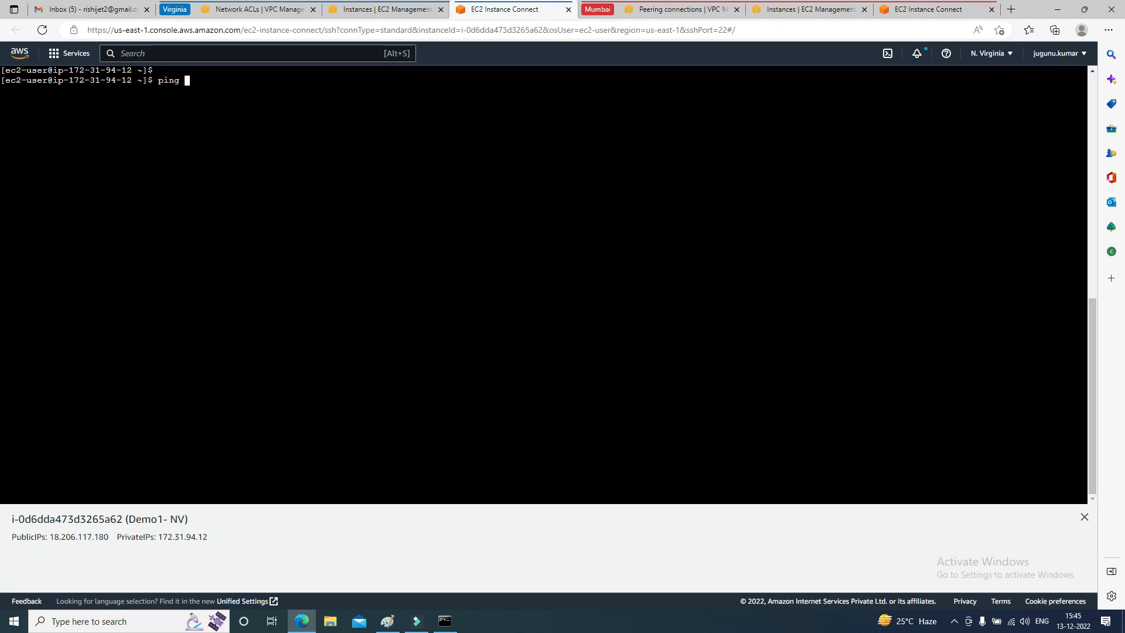
pyautogui.write('10.0.0.135')
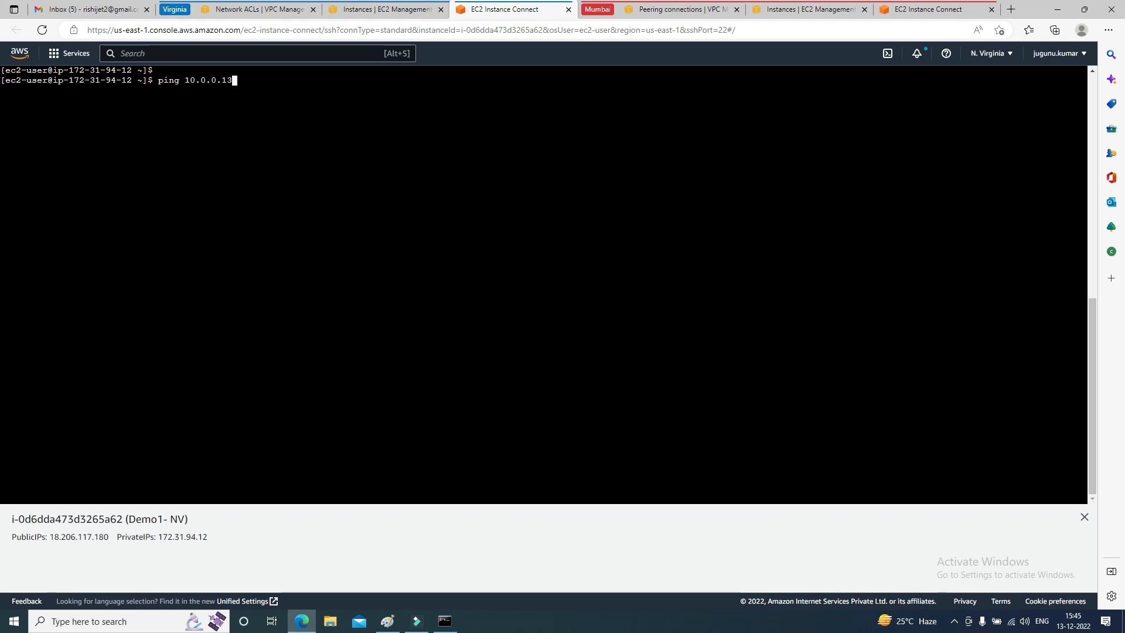
pyautogui.press('Return')
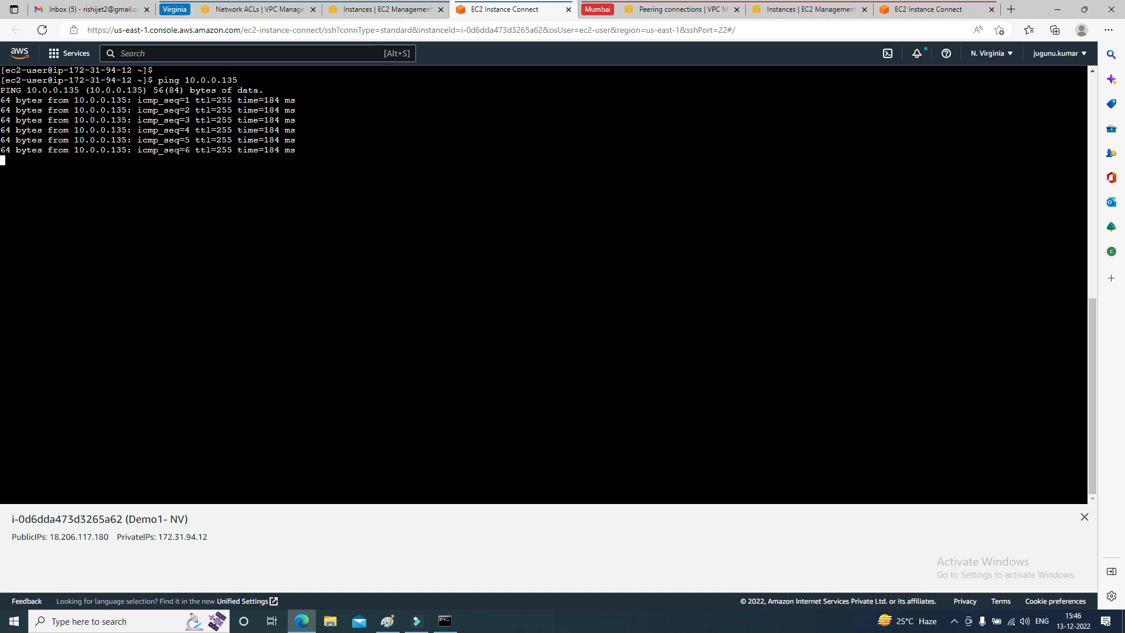
pyautogui.hotkey('ctrl', 'c')
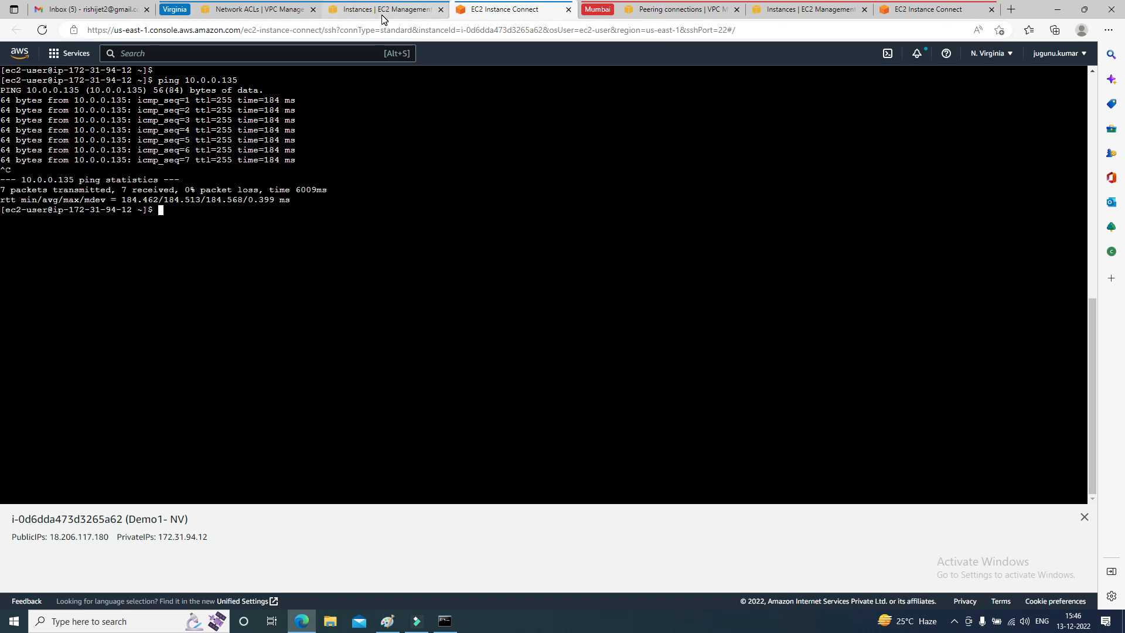
# Step: View the security groups in the N. Virginia VPC console and bring up Mumbai's list of peering connections
pyautogui.click(405, 13)
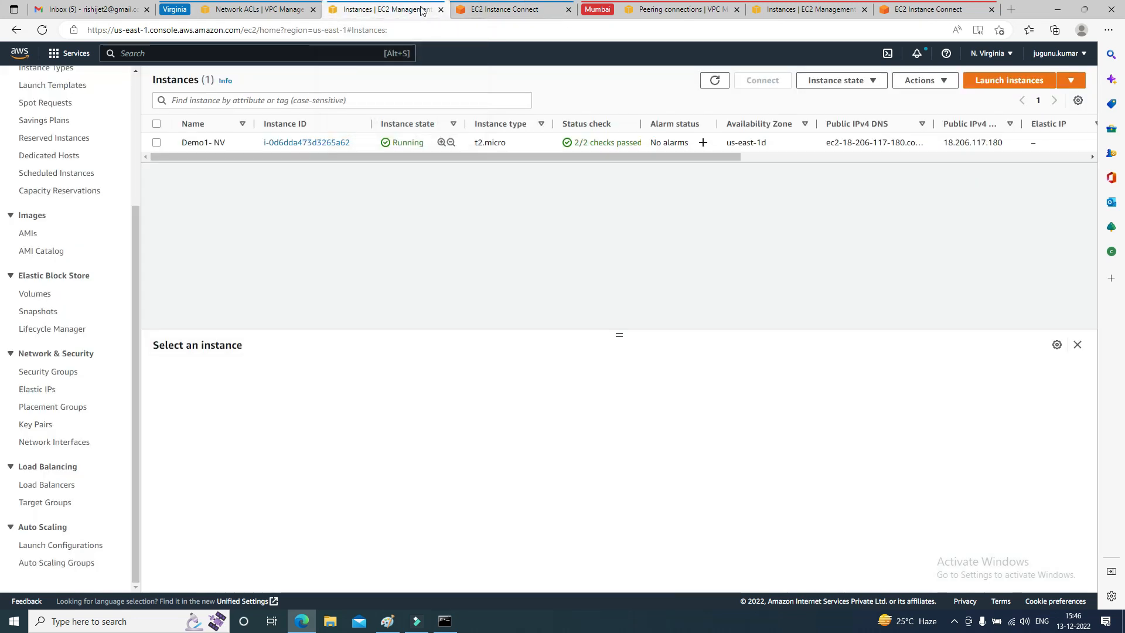
pyautogui.hotkey('ctrl', 'shift', 'Tab')
pyautogui.click(48, 468)
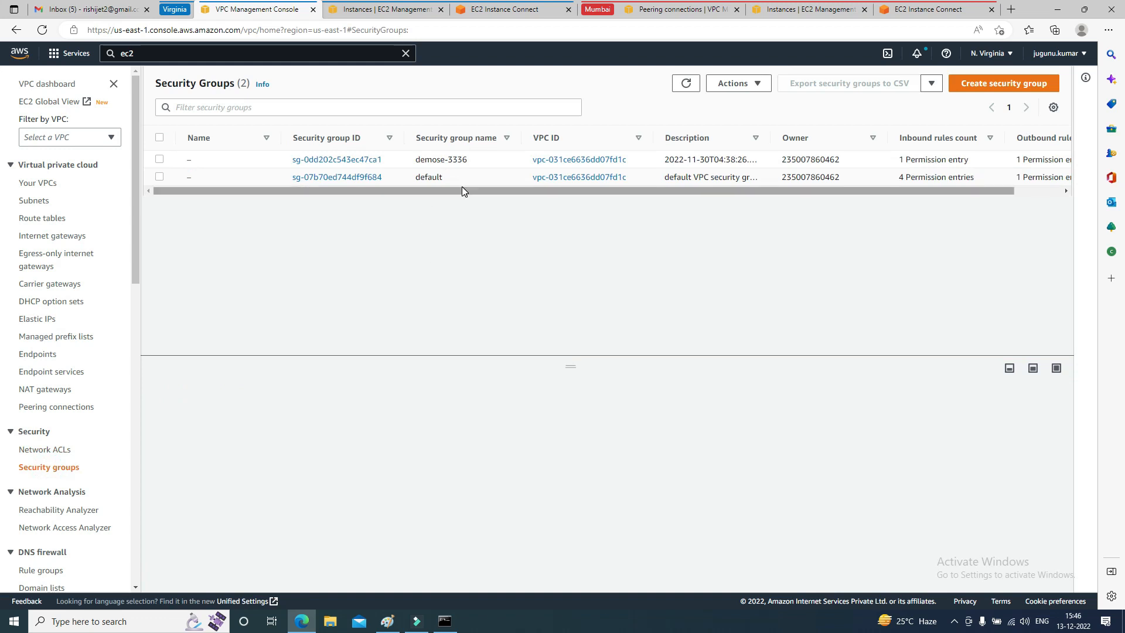
pyautogui.click(489, 13)
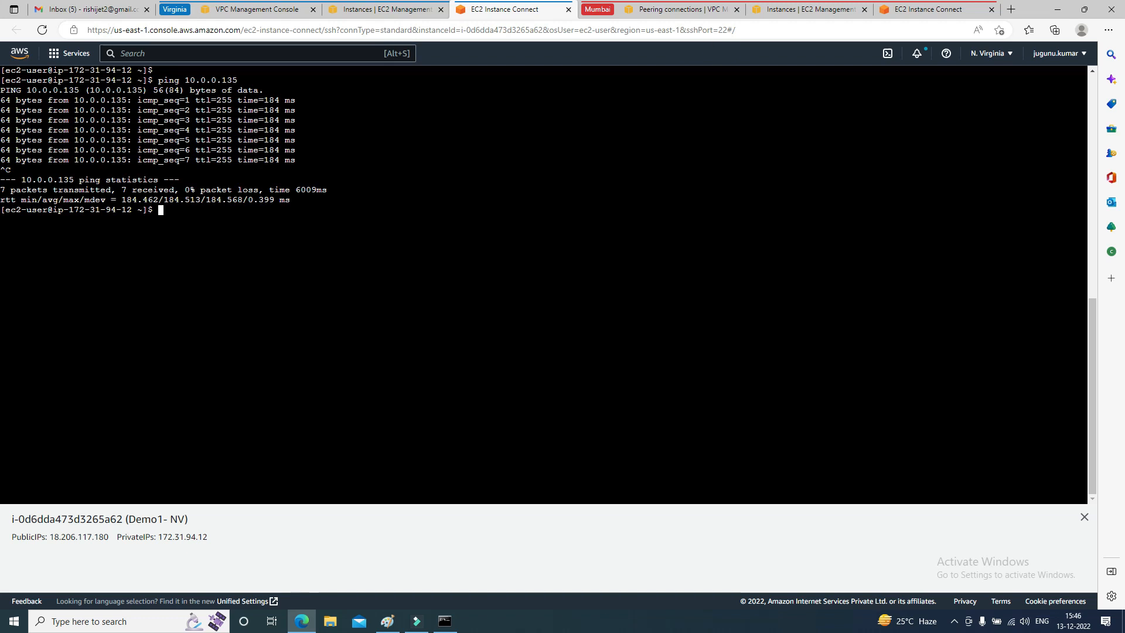
pyautogui.click(806, 9)
pyautogui.click(654, 13)
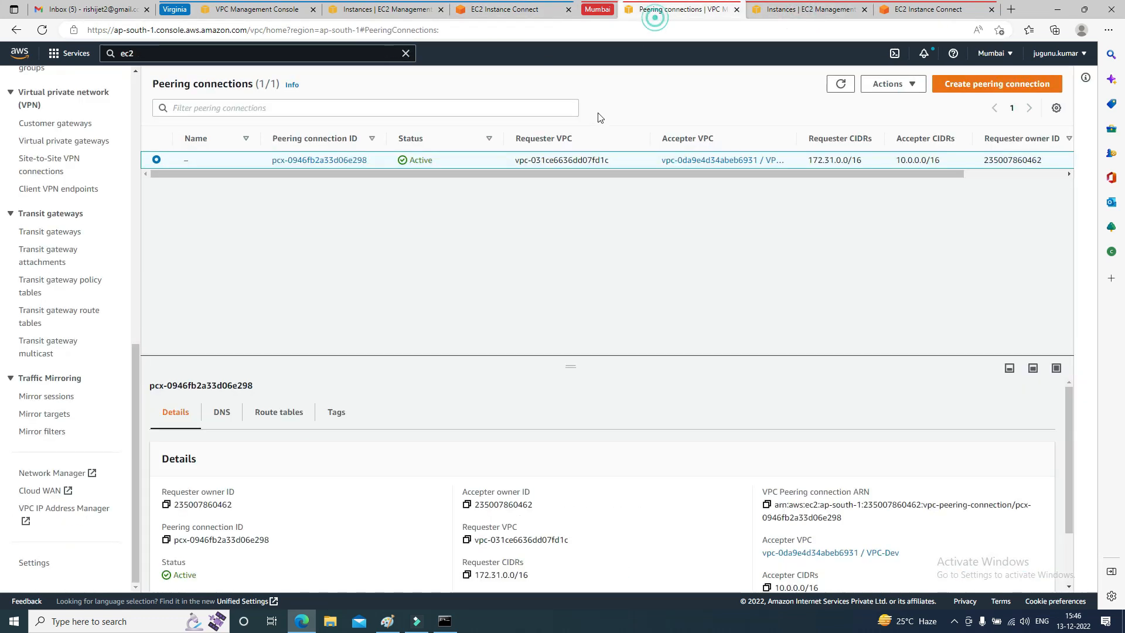
# Step: Delete Mumbai's peering connection with the N. Virginia VPC together with its related route table entries, confirming with "delete"
pyautogui.click(888, 84)
pyautogui.click(885, 194)
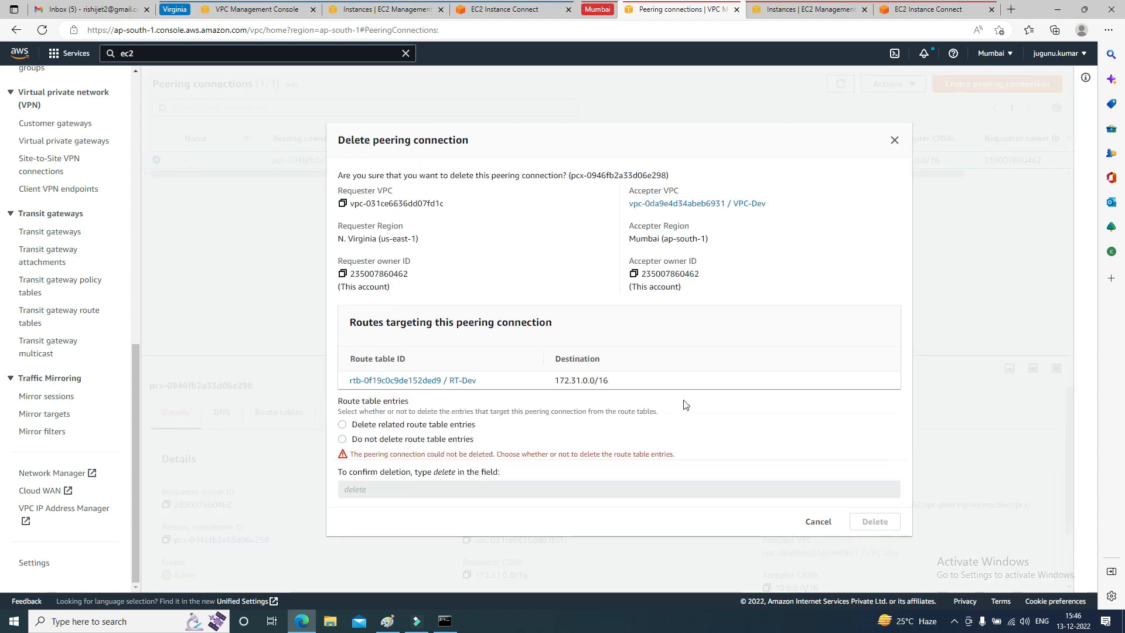
pyautogui.click(363, 425)
pyautogui.click(582, 483)
pyautogui.write('dele')
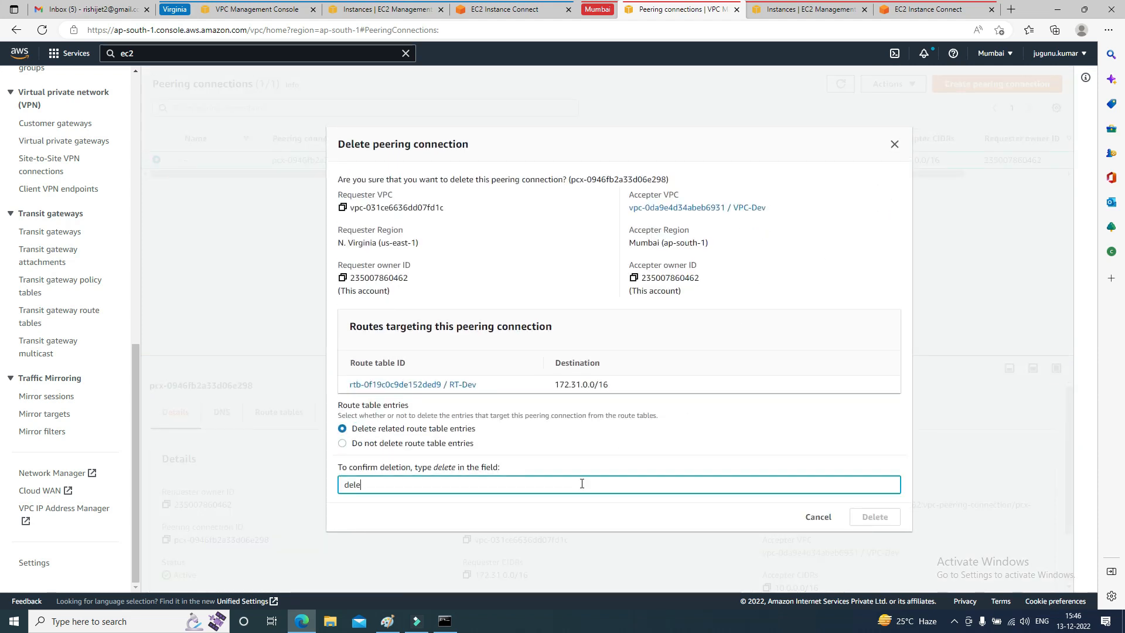
pyautogui.write('te')
pyautogui.click(875, 516)
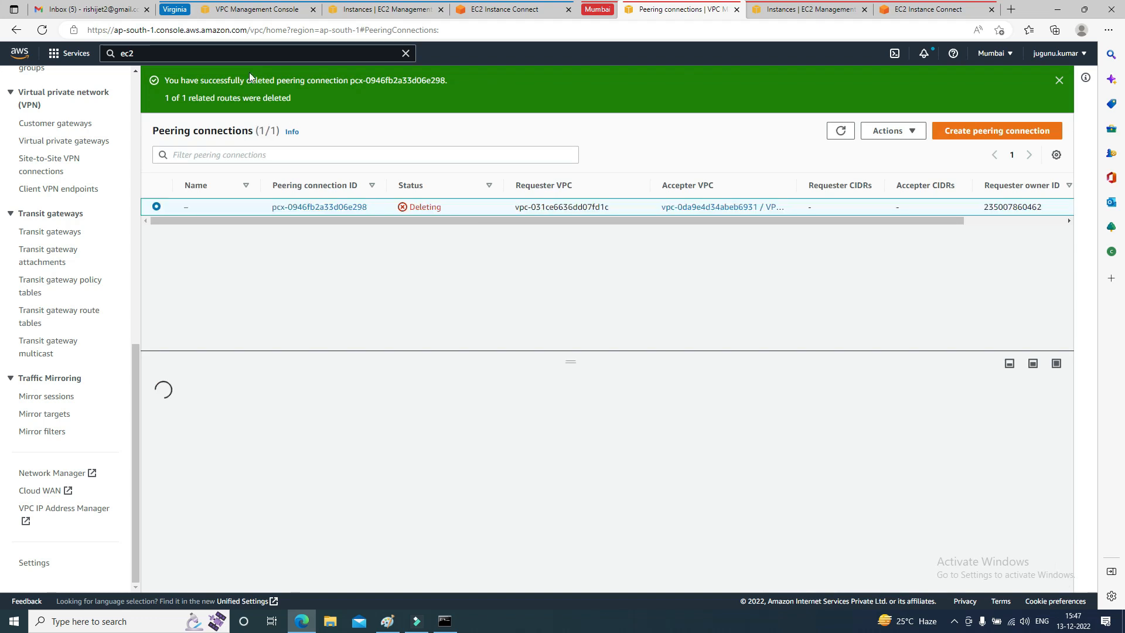
pyautogui.click(1059, 80)
# Step: Ping 10.0.0.135 again from the Demo1- NV terminal, and check the Demo-Mumbai terminal while the ping runs
pyautogui.click(521, 13)
pyautogui.click(357, 168)
pyautogui.press('Up')
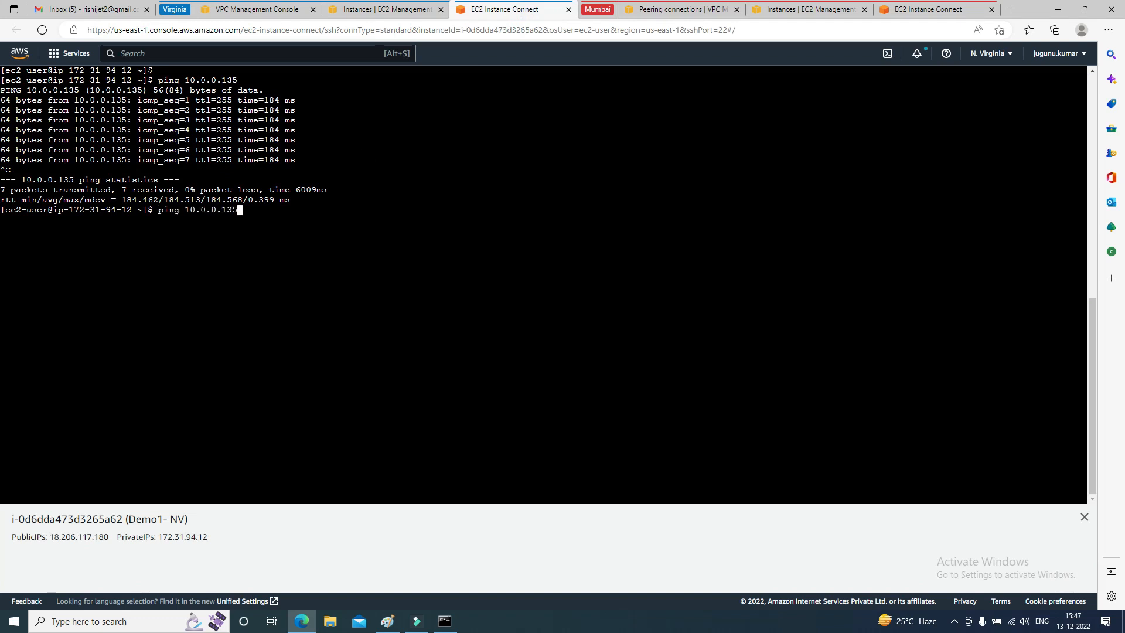
pyautogui.press('Return')
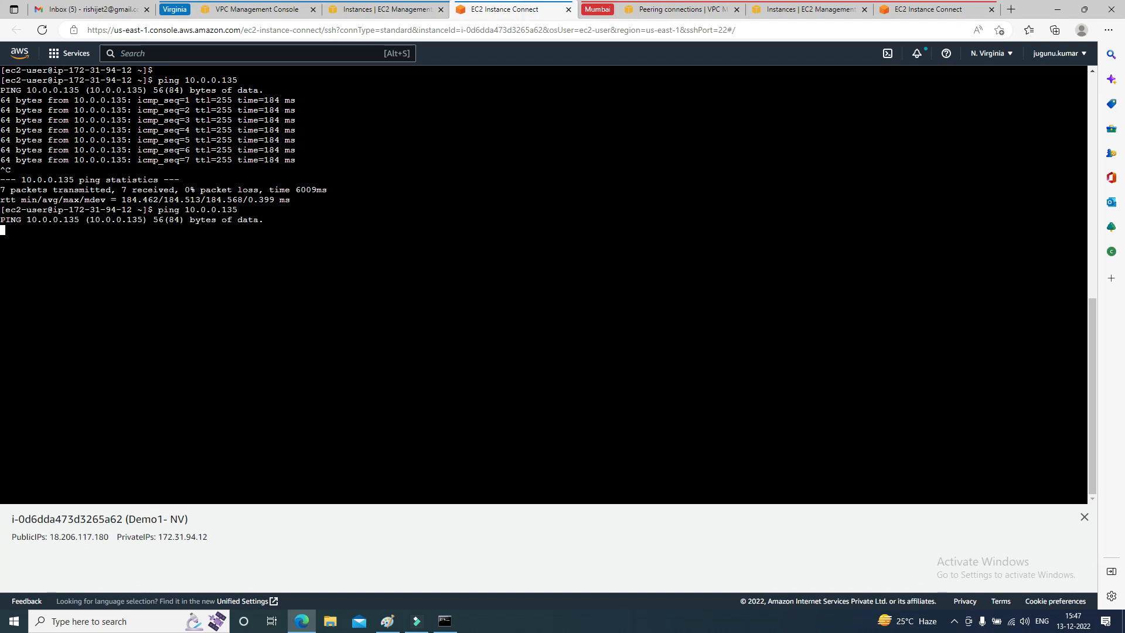
pyautogui.hotkey('ctrl', '9')
pyautogui.click(338, 175)
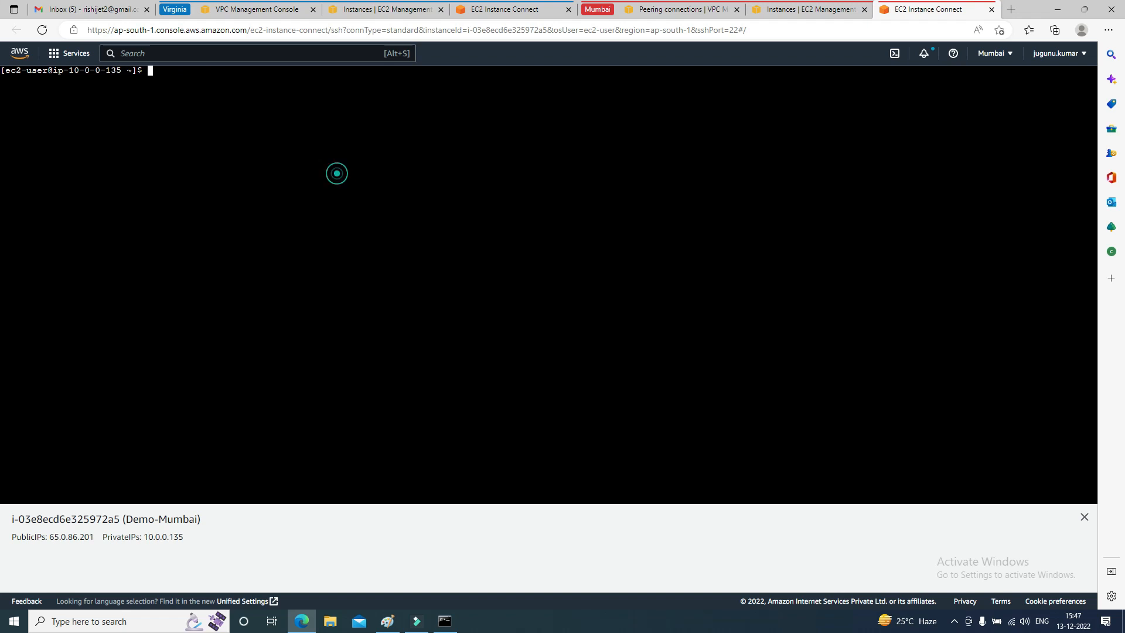
pyautogui.click(506, 13)
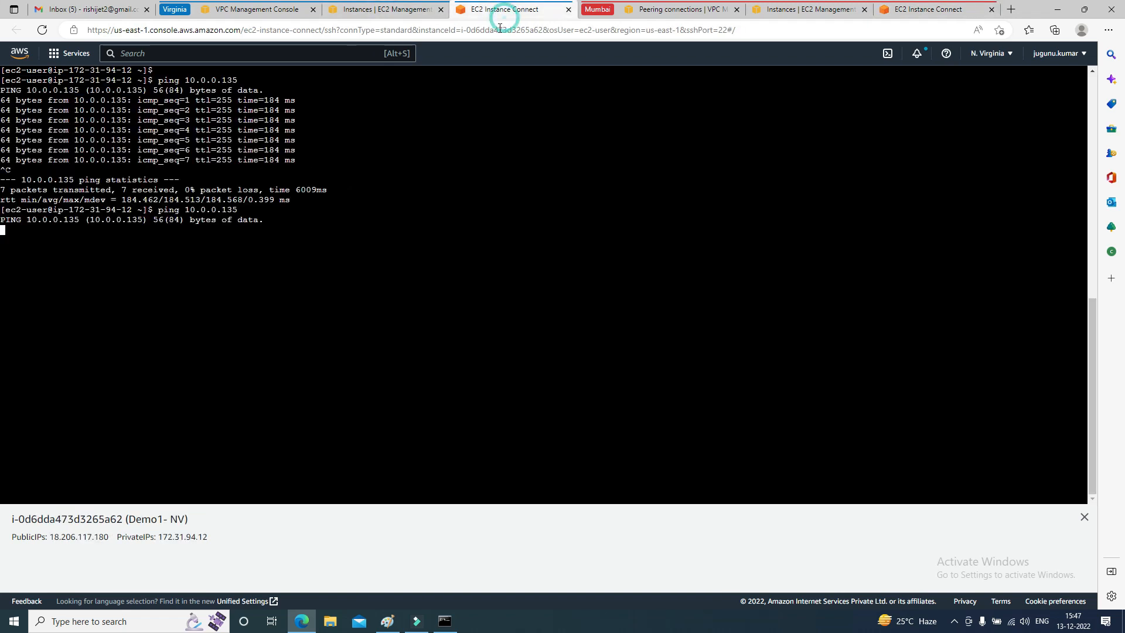